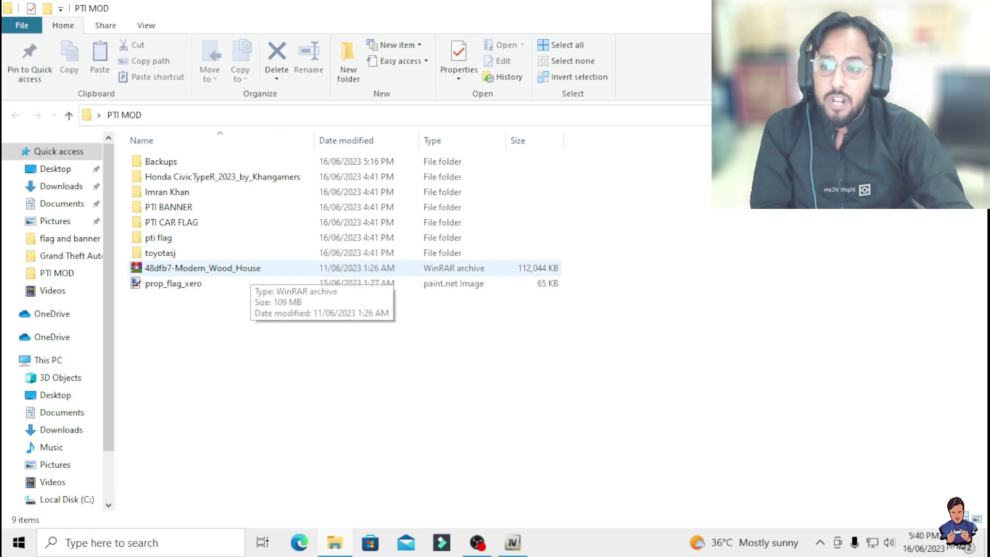
# Extract the 48dfb7-Modern_Wood_House archive inside the PTI MOD folder and check the extracted folder's contents
pyautogui.rightClick(251, 268)
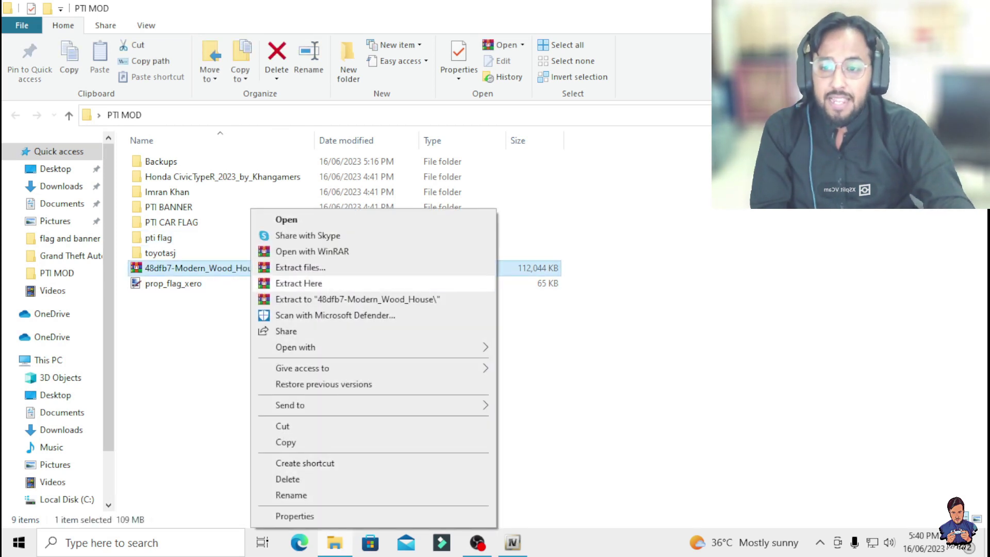
pyautogui.click(299, 284)
pyautogui.doubleClick(203, 298)
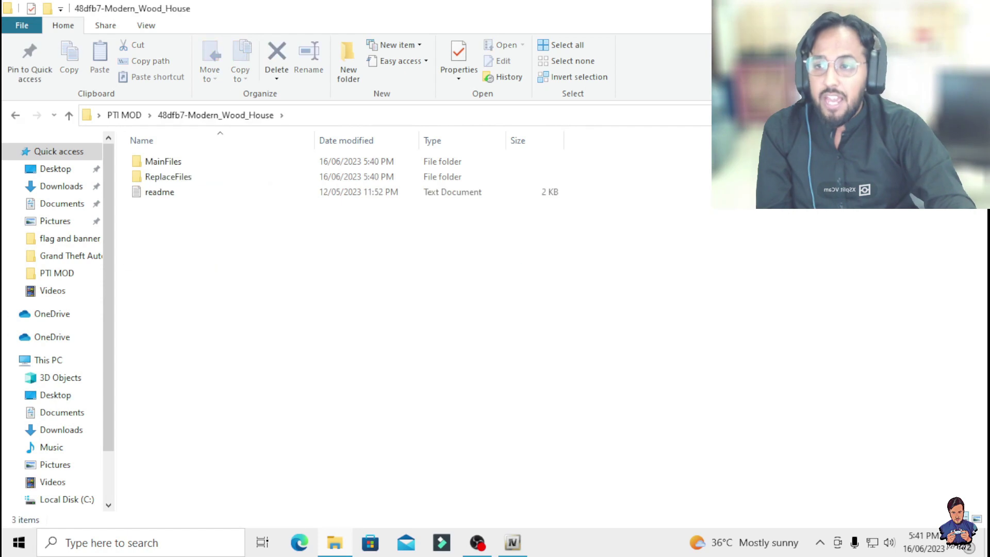
pyautogui.click(69, 114)
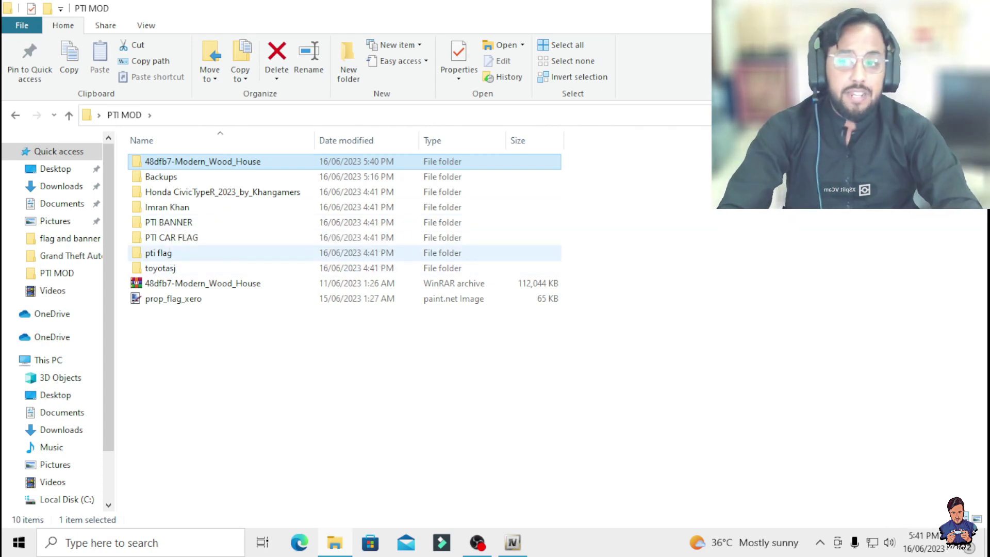
# Open the pti flag folder, switch to OpenIV and browse to mods/x64c.rpf/levels/gta5/props/building/v_rooftop.rpf
pyautogui.doubleClick(178, 254)
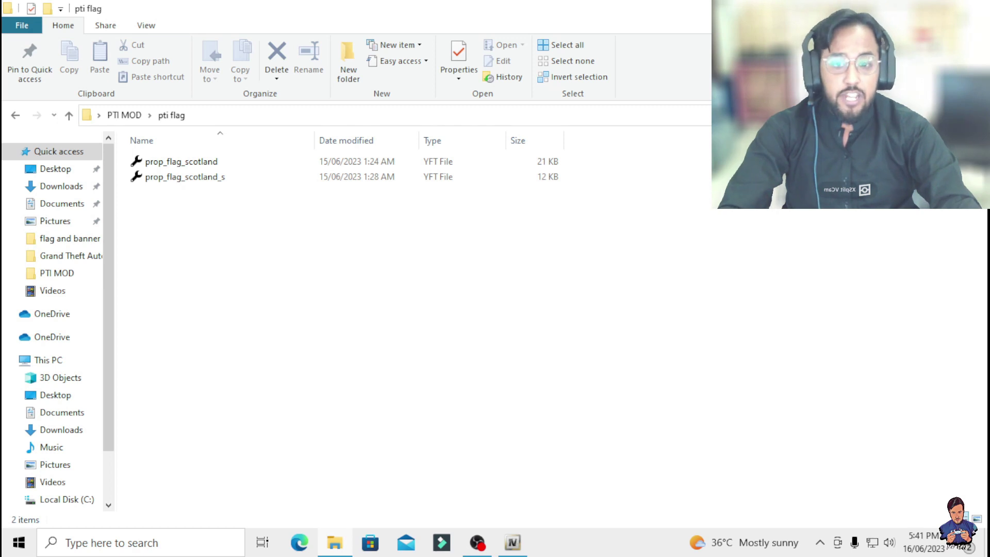
pyautogui.click(512, 542)
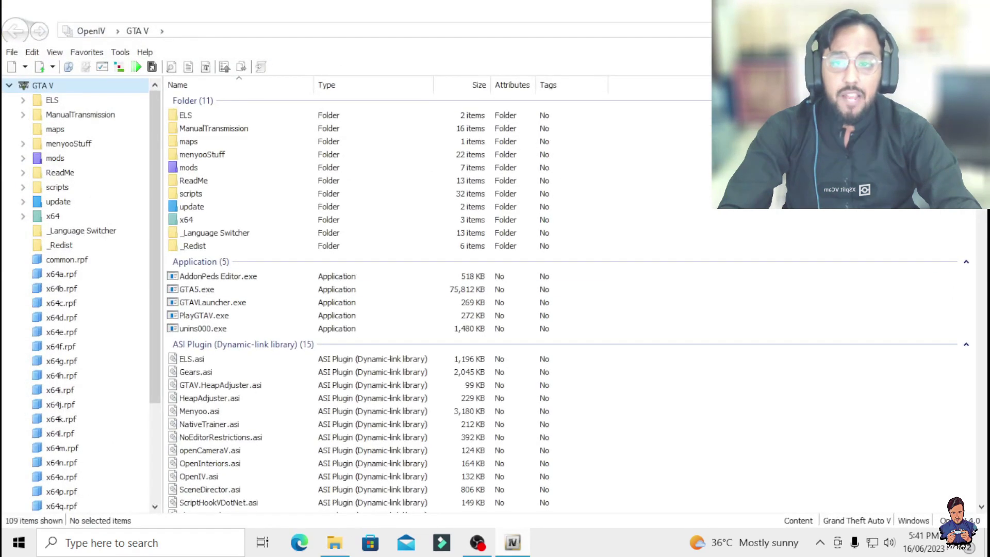
pyautogui.doubleClick(195, 167)
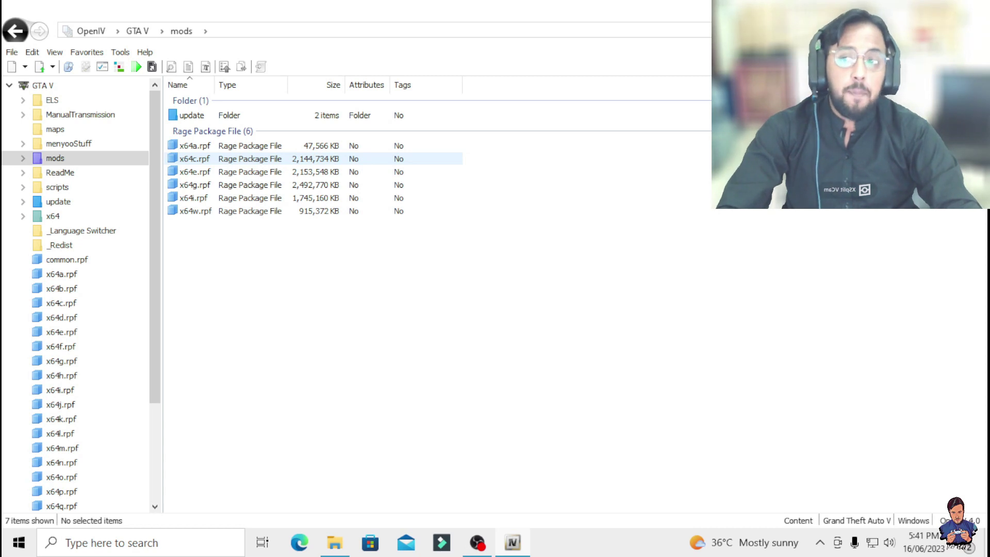
pyautogui.doubleClick(195, 158)
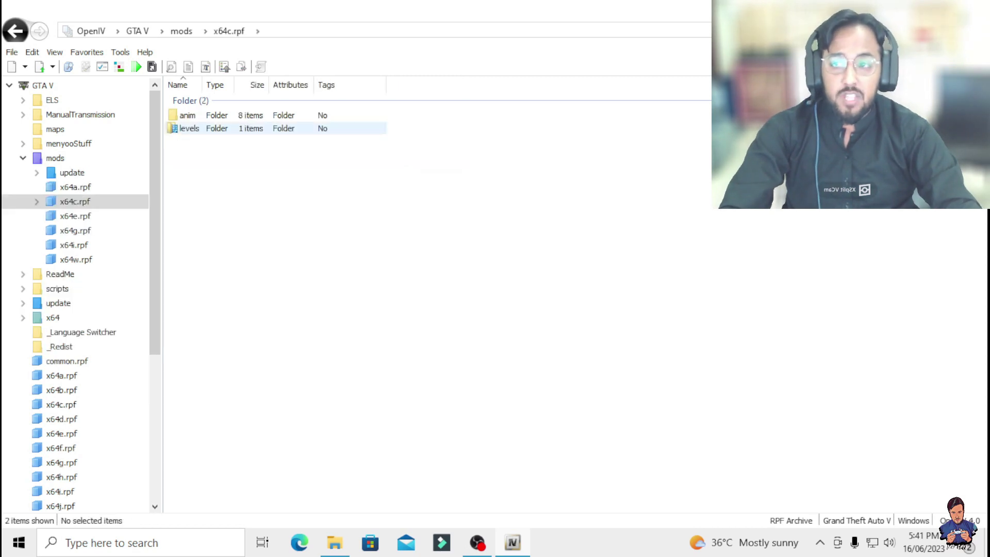
pyautogui.doubleClick(189, 127)
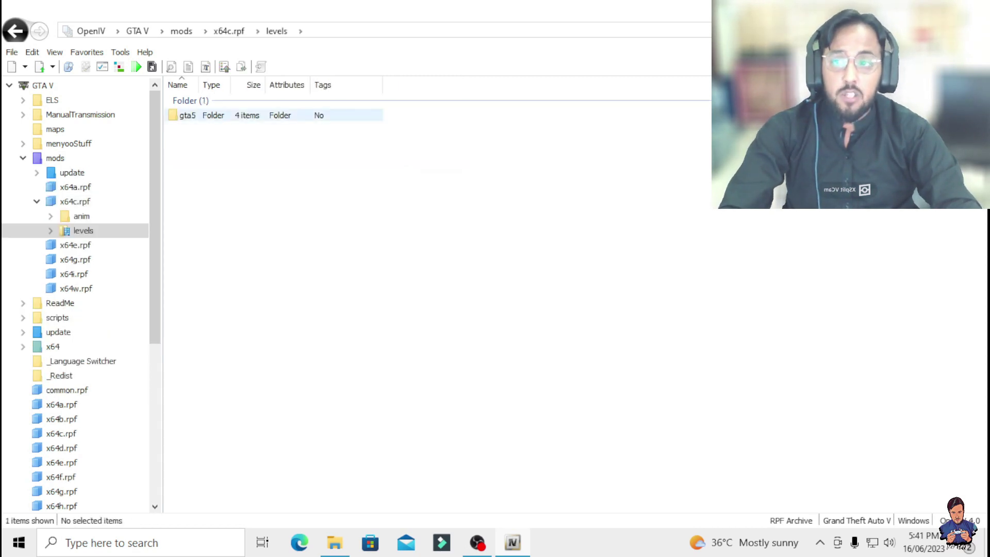
pyautogui.doubleClick(187, 116)
pyautogui.click(189, 141)
pyautogui.doubleClick(189, 141)
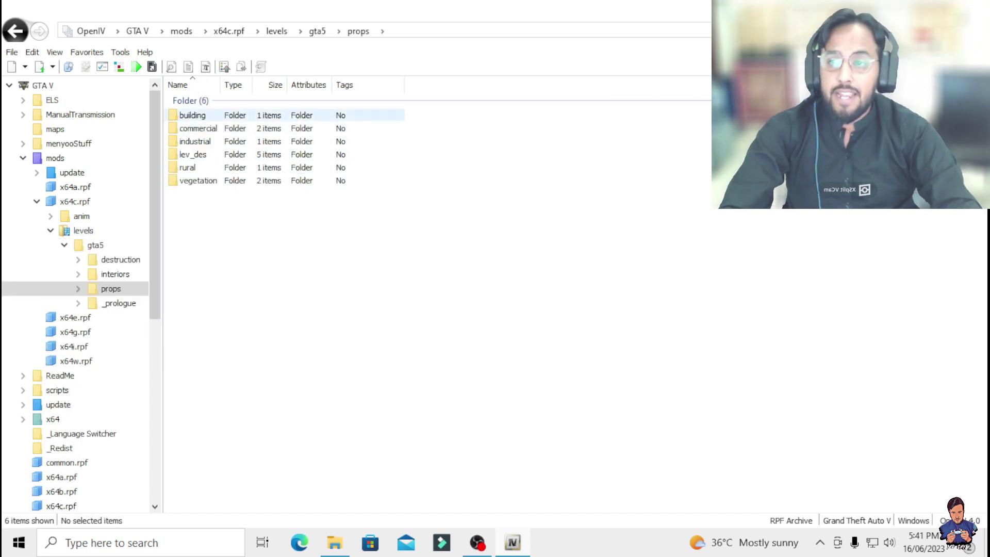
pyautogui.doubleClick(192, 115)
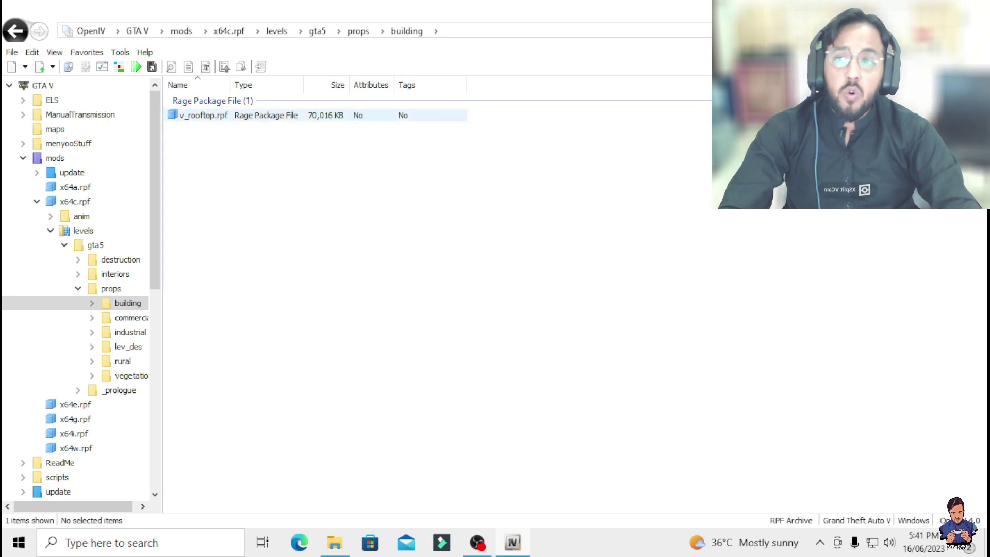
pyautogui.doubleClick(203, 115)
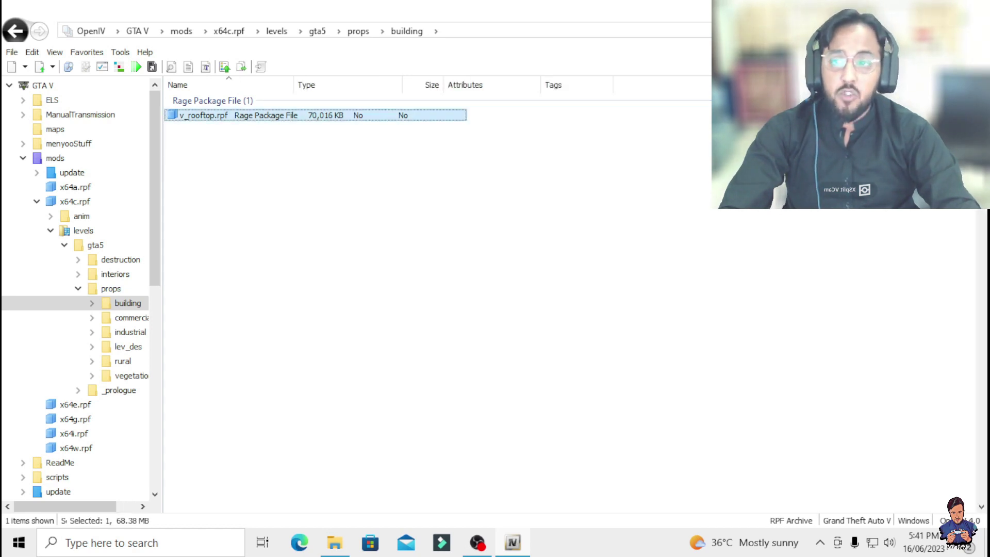
# Locate the prop_flag_scotland files in v_rooftop.rpf and select both replacement flag files in the pti flag folder beside OpenIV
pyautogui.scroll(-20, 361, 242)
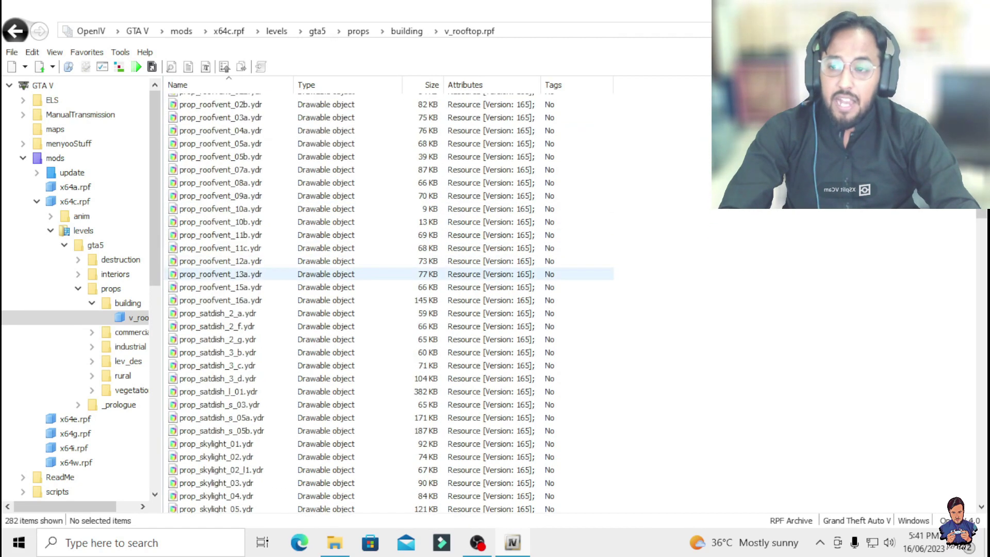
pyautogui.scroll(-18, 361, 269)
pyautogui.scroll(7, 361, 270)
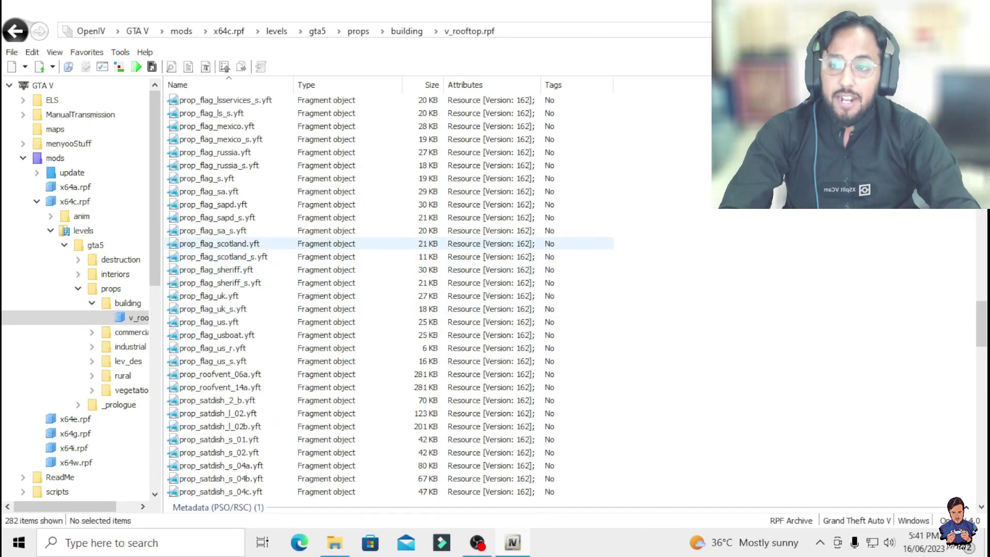
pyautogui.moveTo(464, 8); pyautogui.dragTo(512, 130)
pyautogui.moveTo(242, 206); pyautogui.dragTo(289, 222)
pyautogui.hotkey('alt', 'Tab')
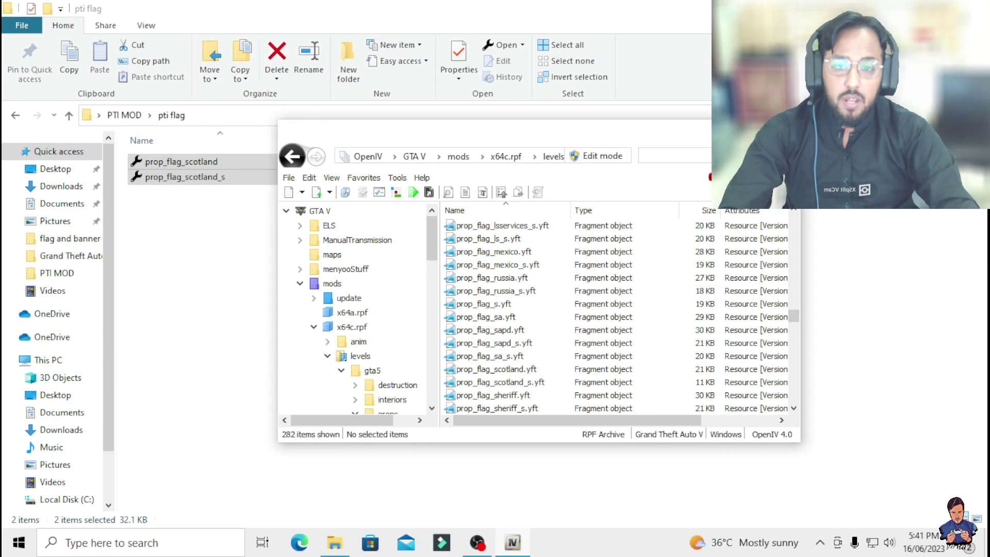
# Turn on OpenIV's edit mode for v_rooftop.rpf and go back to the pti flag folder
pyautogui.click(599, 155)
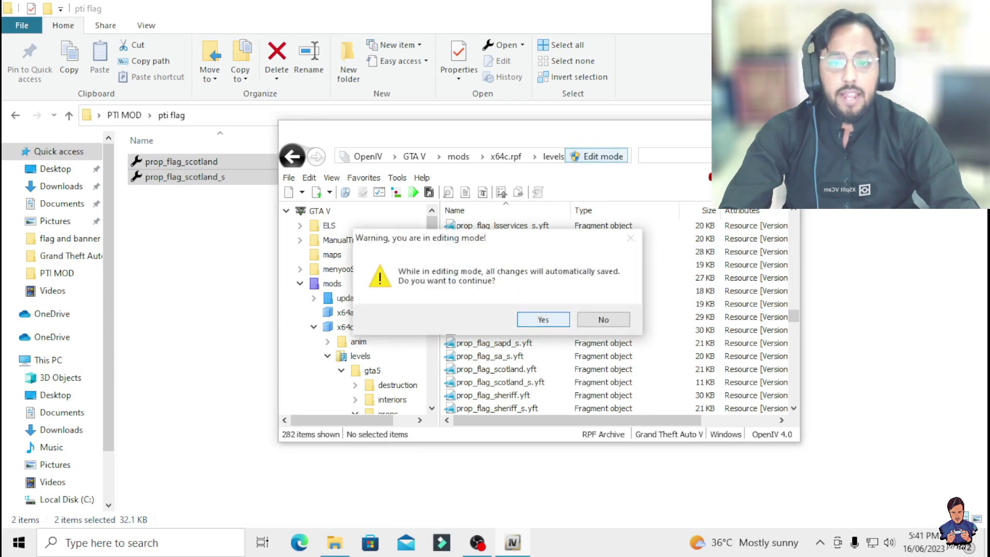
pyautogui.press('Return')
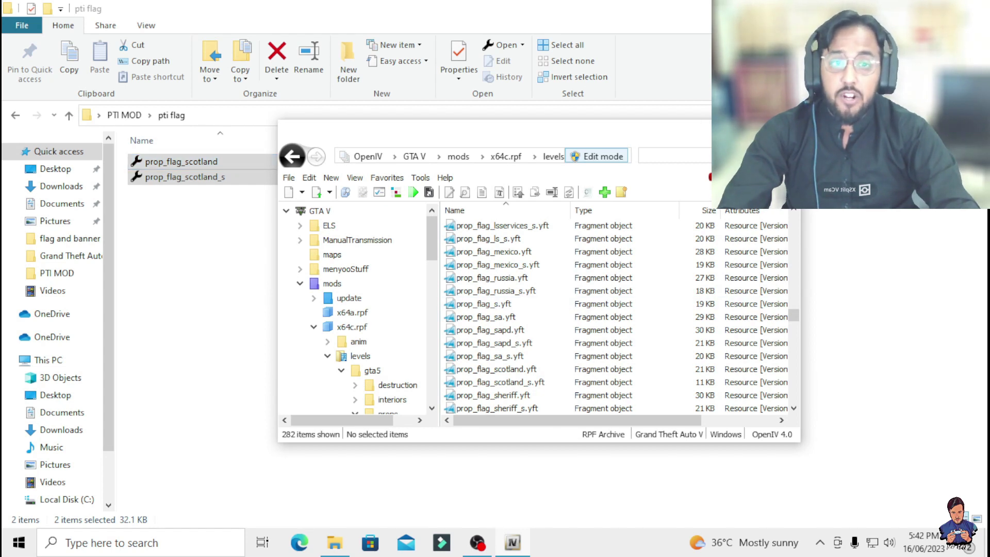
pyautogui.press('super+Up')
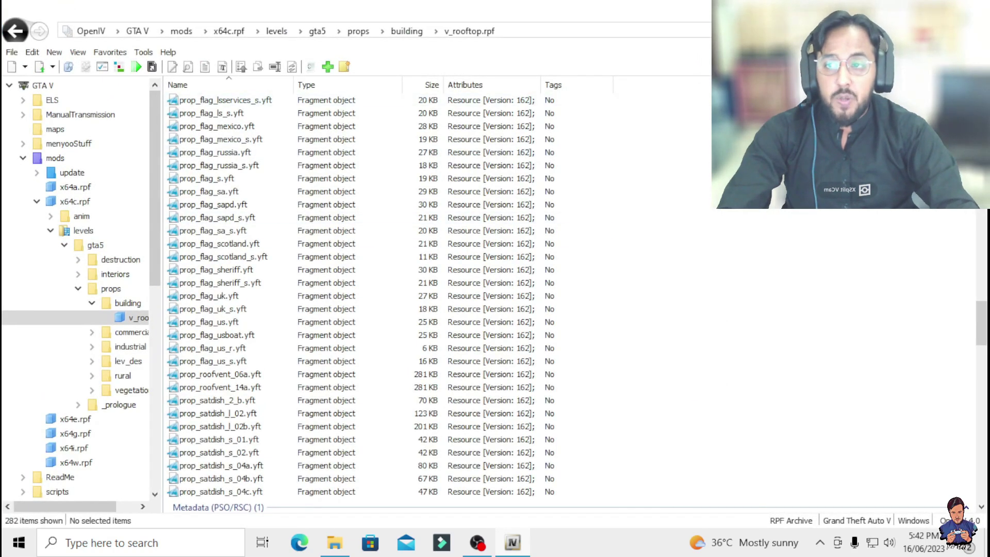
pyautogui.press('super+Down')
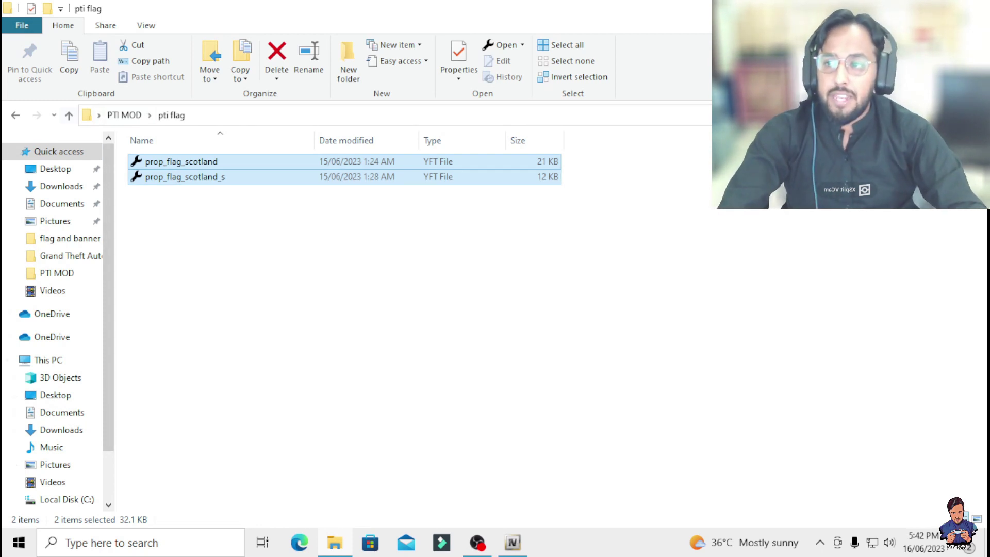
# Open the PTI CAR FLAG folder and copy the name of the ind_prop_dlc_flag_02 file, leaving the file name as it is
pyautogui.click(69, 115)
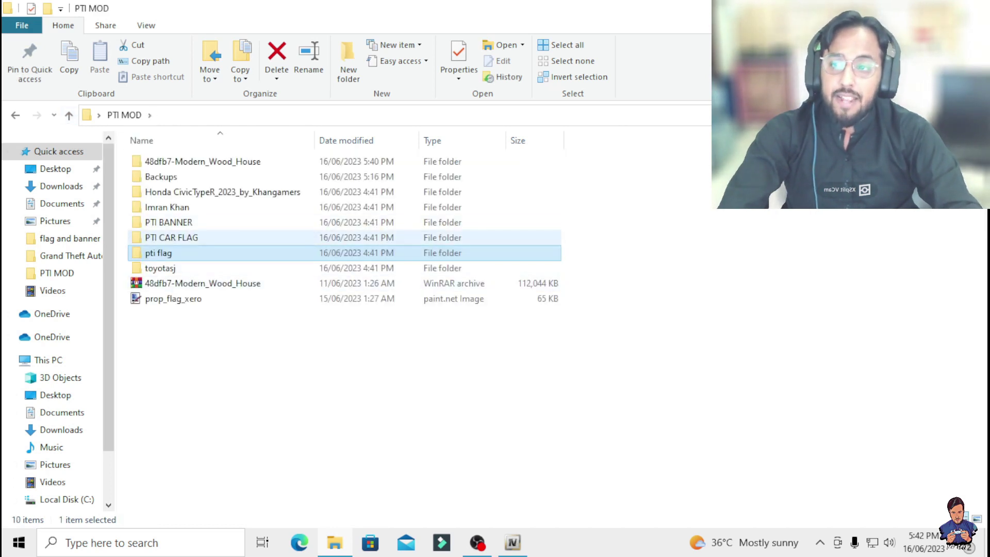
pyautogui.doubleClick(171, 237)
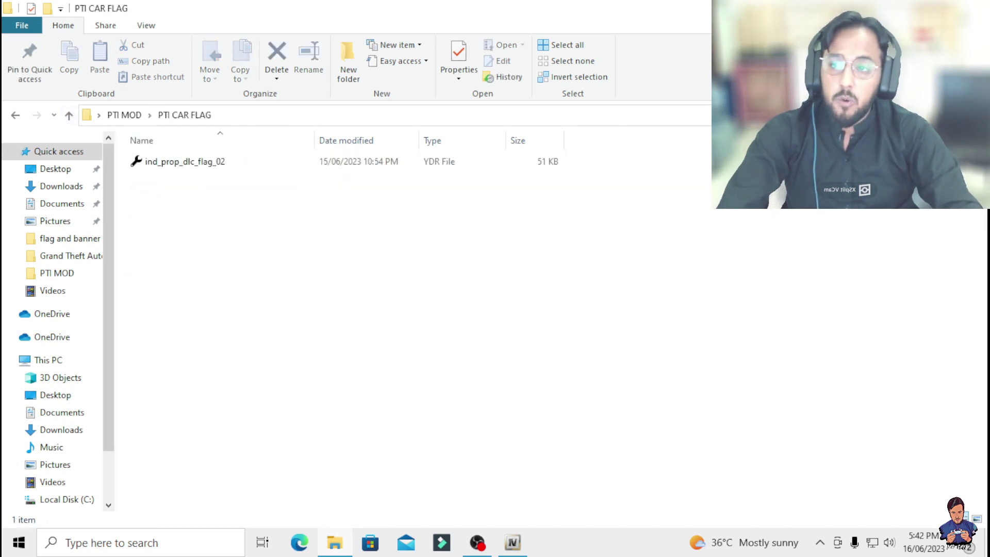
pyautogui.click(217, 167)
pyautogui.rightClick(217, 167)
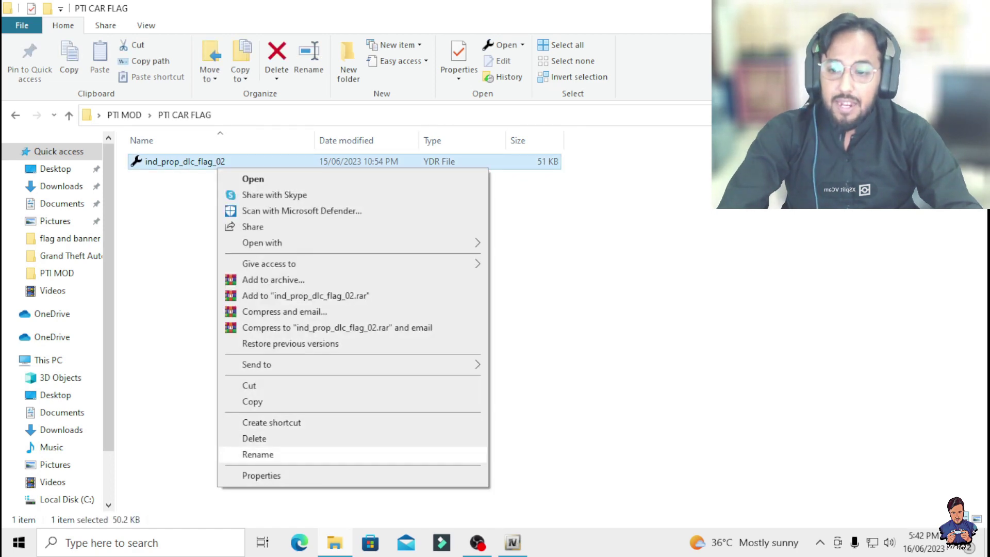
pyautogui.click(258, 454)
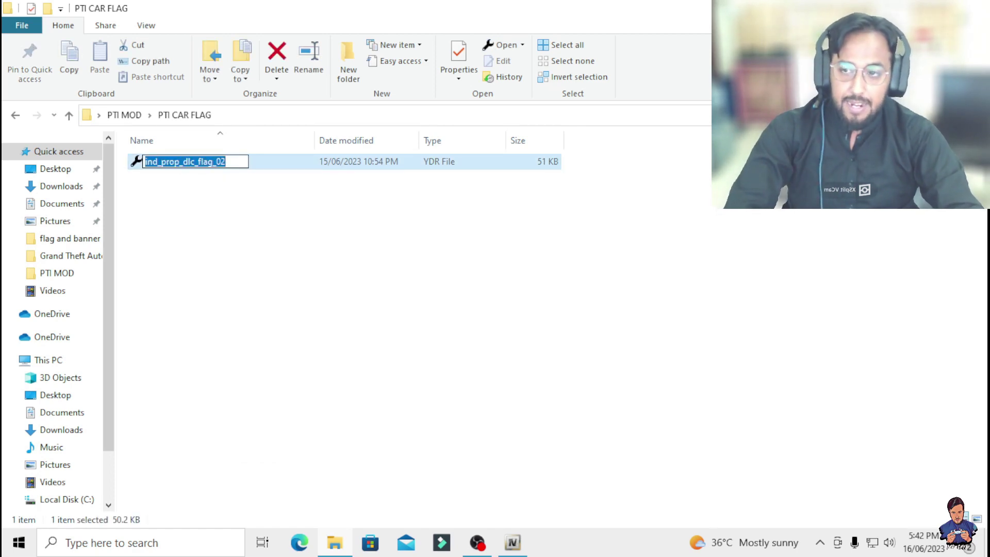
pyautogui.press('Return')
# Search everywhere in OpenIV for ind_prop_dlc_flag_02 and open the location of the copy in mods/x64w.rpf
pyautogui.hotkey('alt', 'Tab')
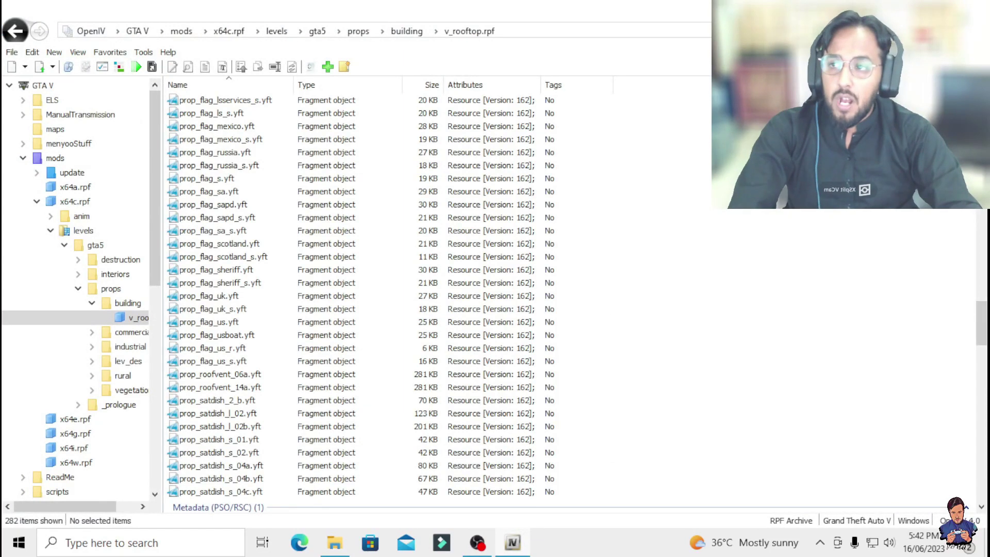
pyautogui.click(42, 85)
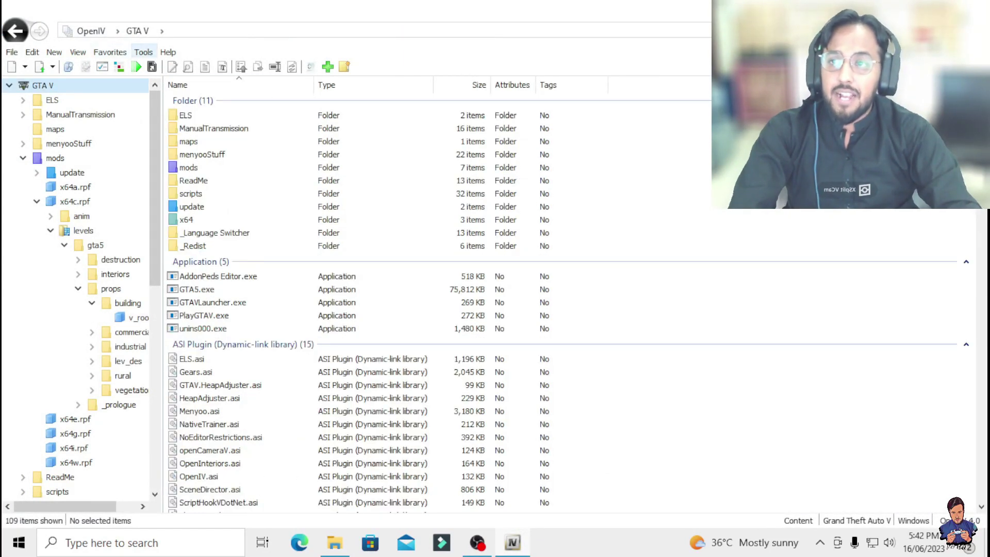
pyautogui.click(143, 52)
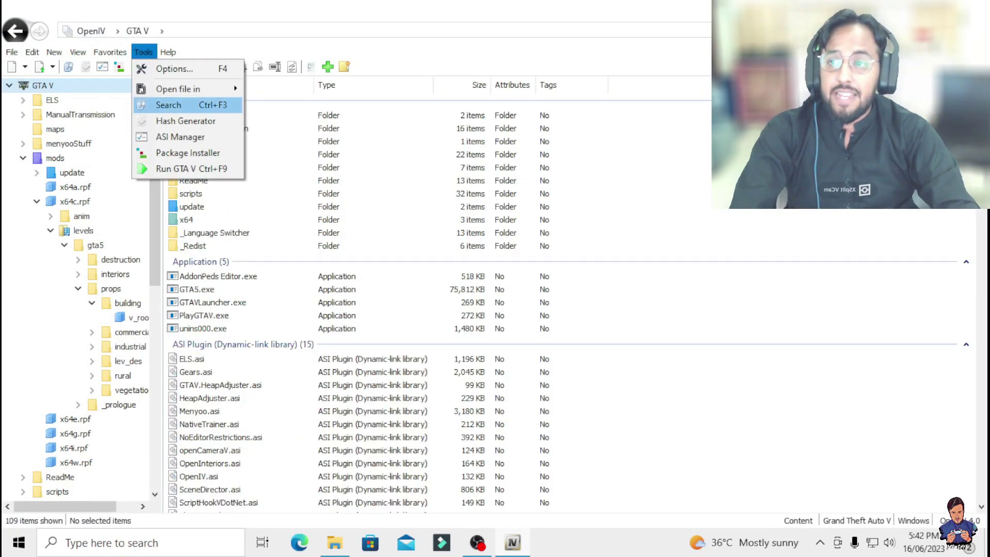
pyautogui.click(170, 105)
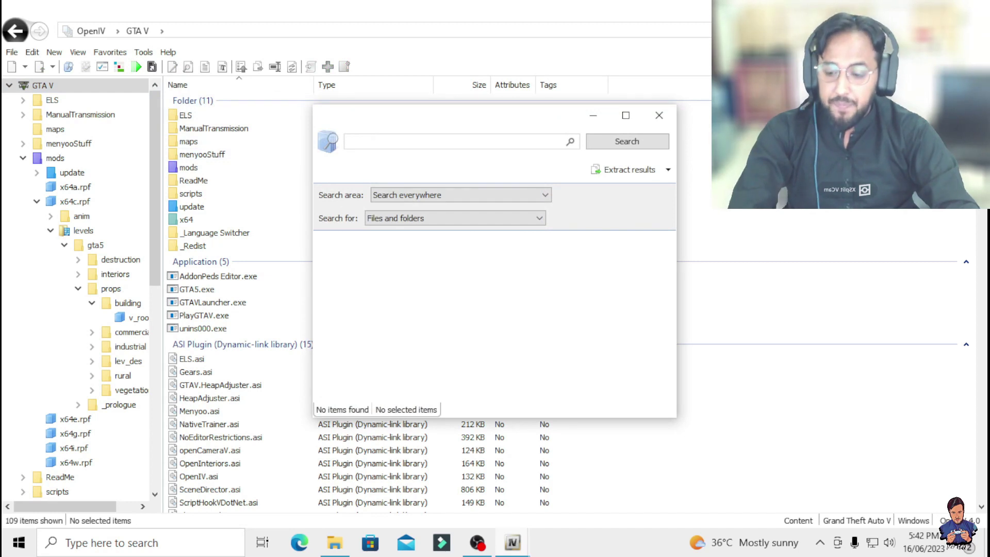
pyautogui.write('mi_prop_sh_flag_02')
pyautogui.press('Return')
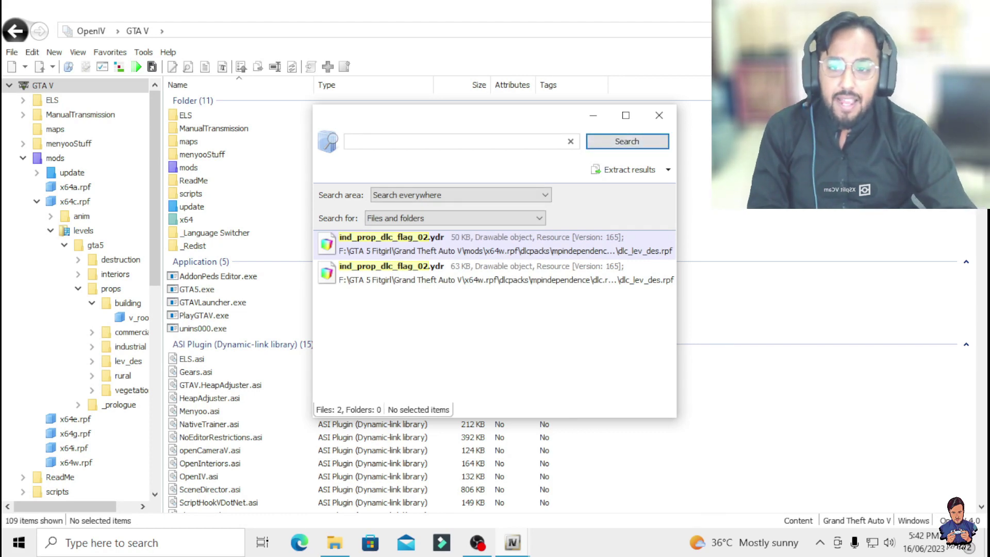
pyautogui.doubleClick(392, 244)
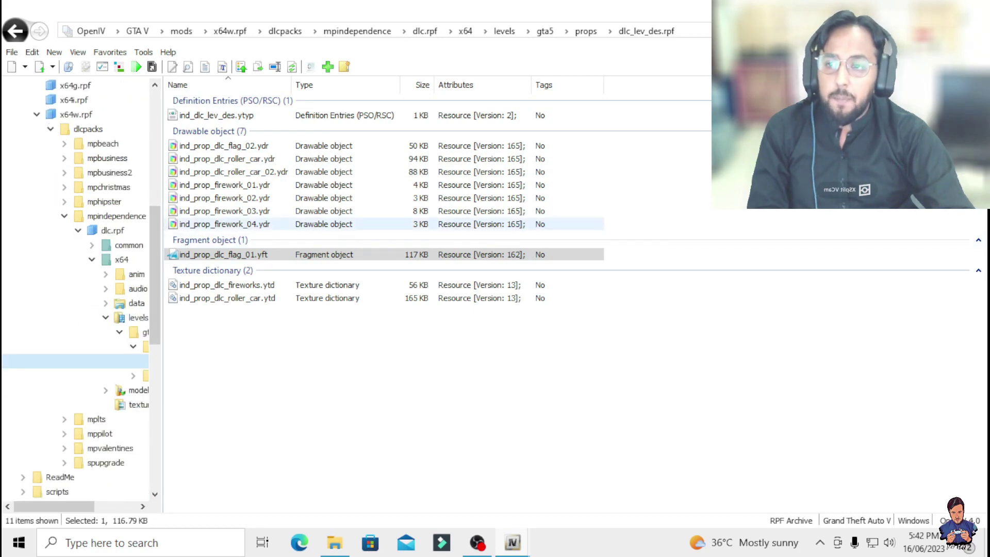
# Preview ind_prop_dlc_flag_02.ydr from dlc_lev_des.rpf in the model viewer, then close the viewer
pyautogui.moveTo(748, 10); pyautogui.dragTo(752, 38)
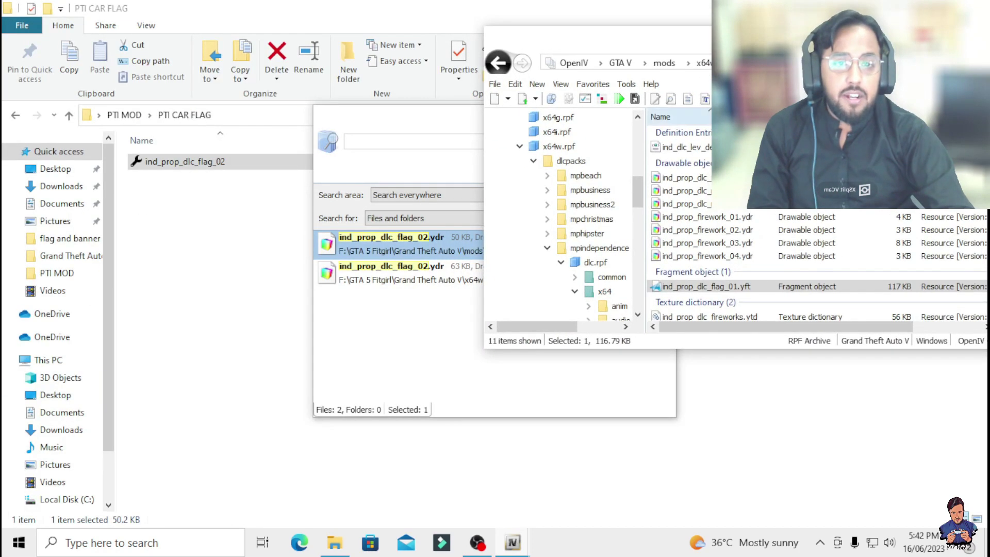
pyautogui.click(686, 178)
pyautogui.doubleClick(686, 177)
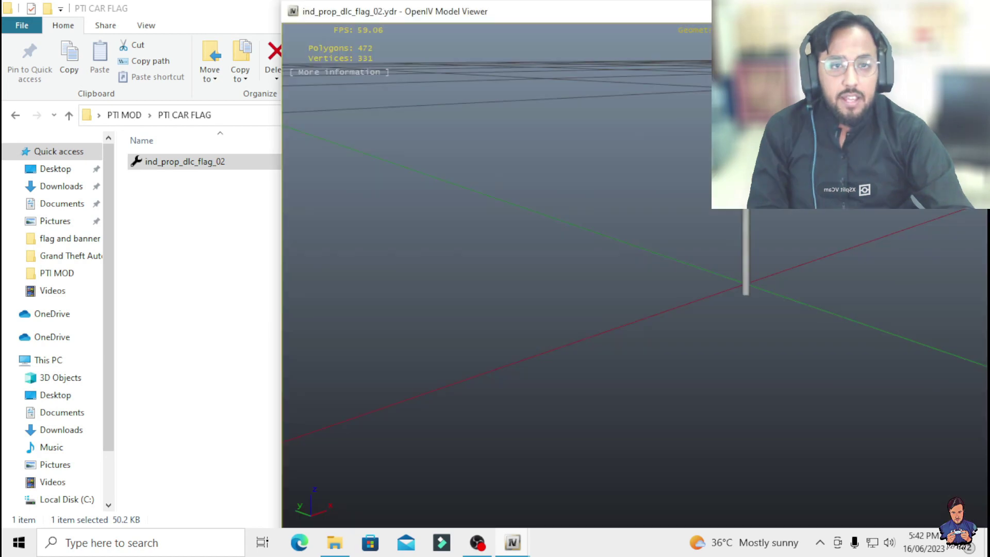
pyautogui.scroll(3, 634, 275)
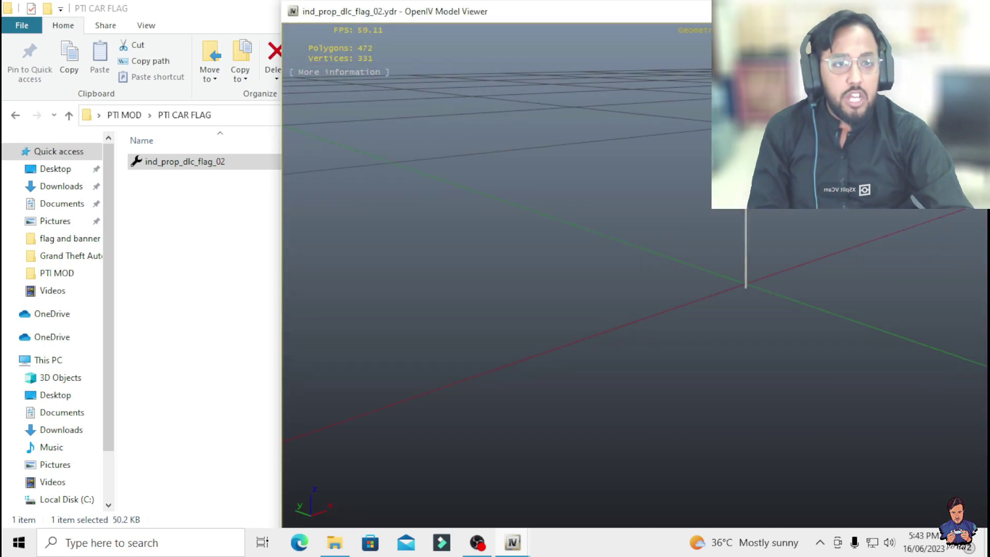
pyautogui.moveTo(851, 12); pyautogui.dragTo(724, 41)
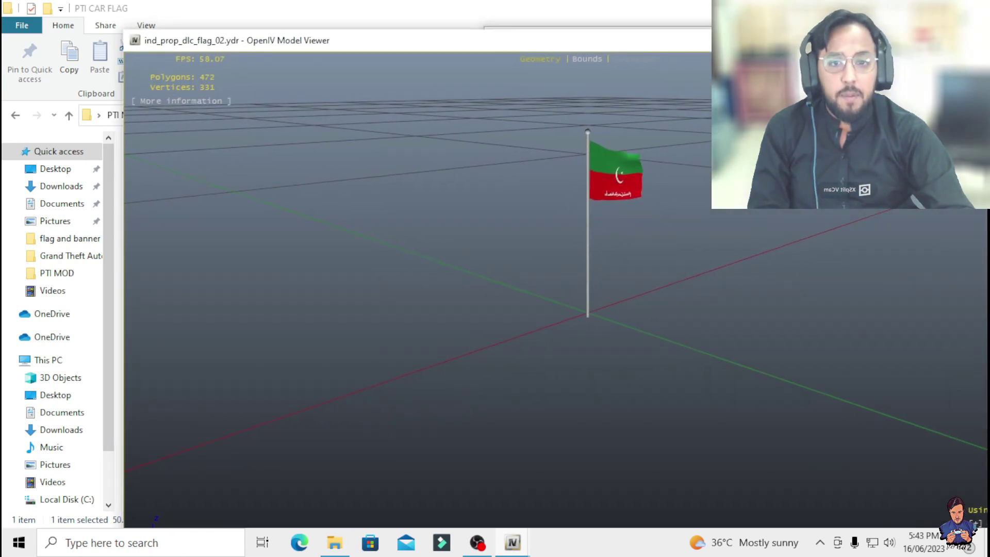
pyautogui.moveTo(877, 40); pyautogui.dragTo(727, 36)
pyautogui.click(889, 36)
# Add the ind_prop_dlc_flag_02 file from the PTI CAR FLAG folder to dlc_lev_des.rpf and close OpenIV
pyautogui.moveTo(221, 161); pyautogui.dragTo(732, 196)
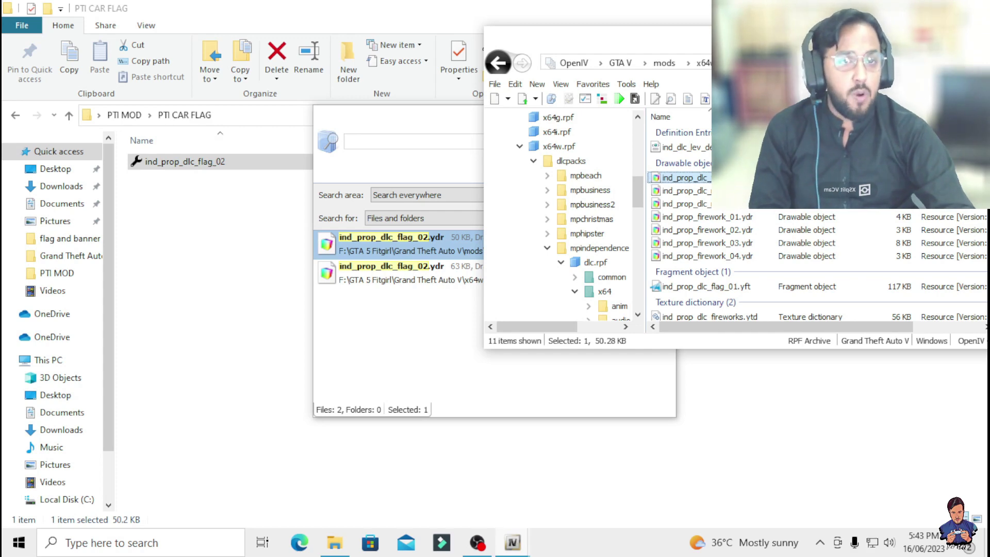
pyautogui.moveTo(851, 39); pyautogui.dragTo(728, 46)
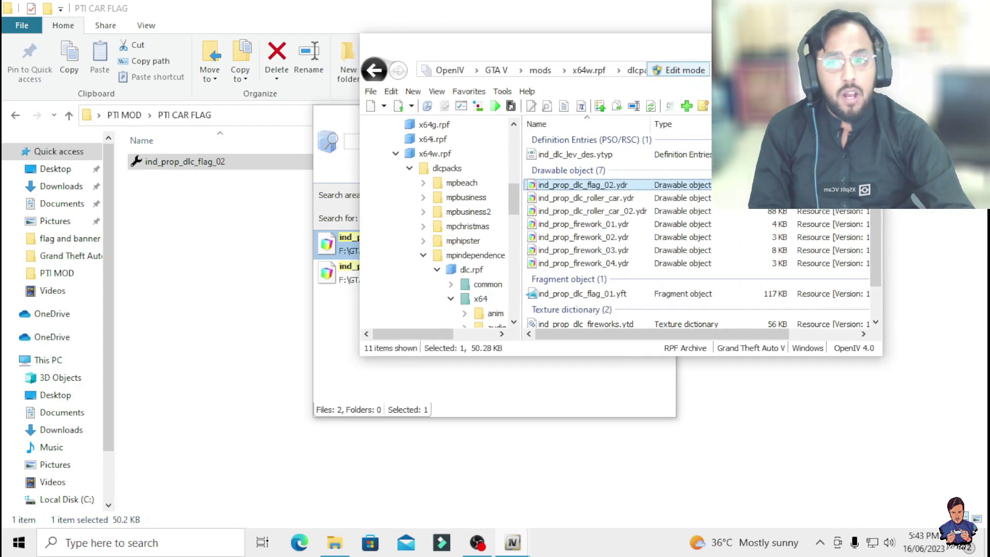
pyautogui.click(869, 42)
# Open the PTI BANNER folder, then relaunch OpenIV for GTA V with edit mode enabled
pyautogui.click(15, 115)
pyautogui.doubleClick(165, 222)
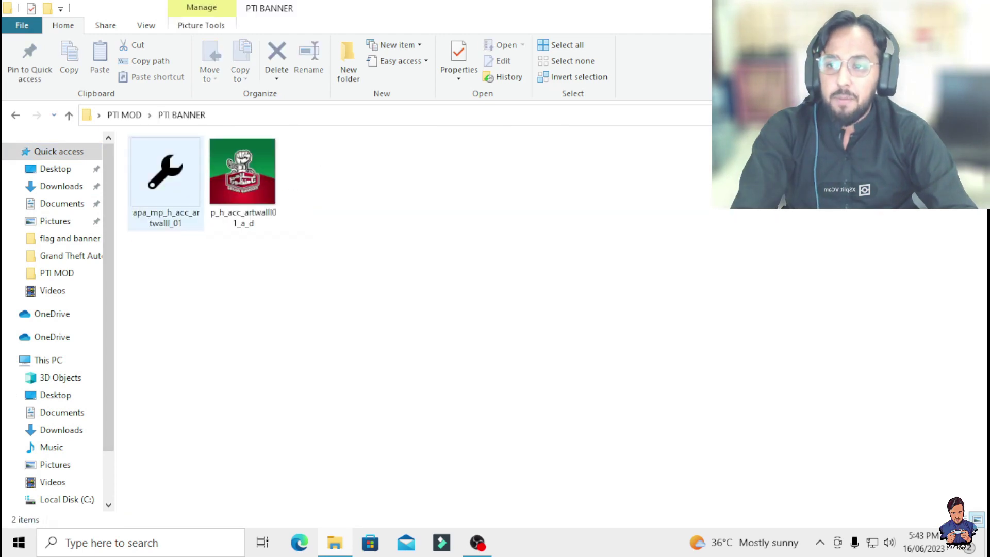
pyautogui.press('super+d')
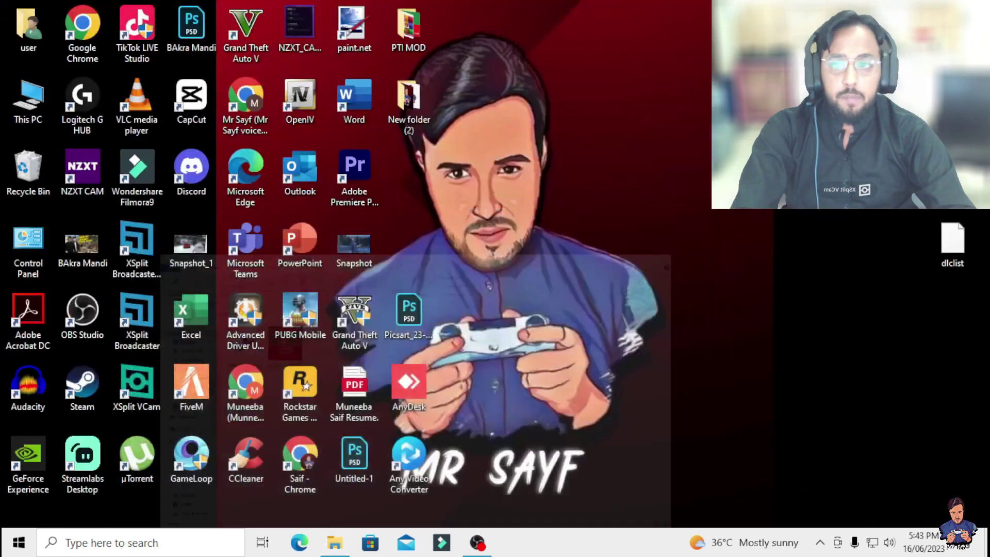
pyautogui.doubleClick(300, 100)
pyautogui.doubleClick(300, 98)
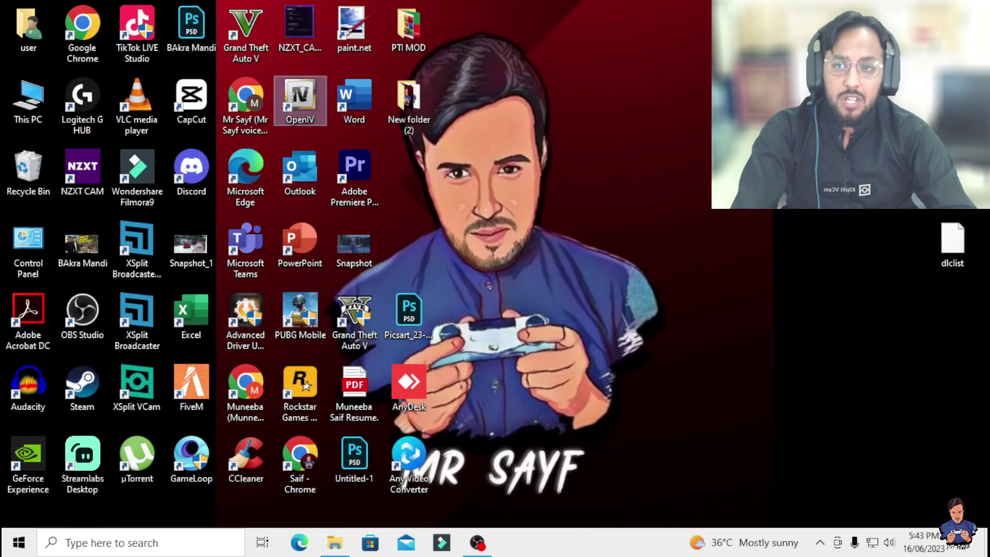
pyautogui.click(422, 291)
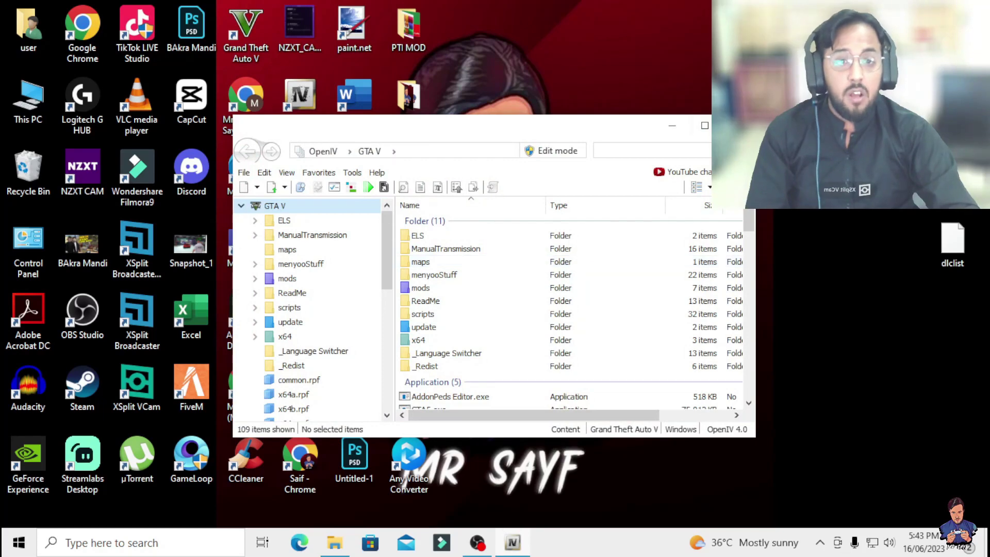
pyautogui.click(705, 126)
pyautogui.press('F6')
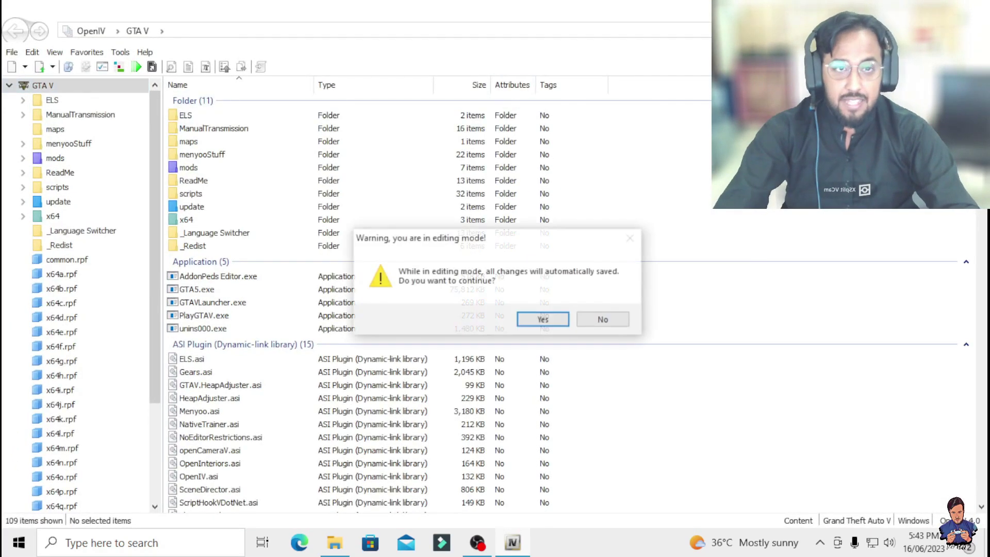
pyautogui.click(542, 319)
# Copy the name of the apa_mp_h_acc_artwalll_01 file in the PTI BANNER folder
pyautogui.click(334, 542)
pyautogui.rightClick(188, 208)
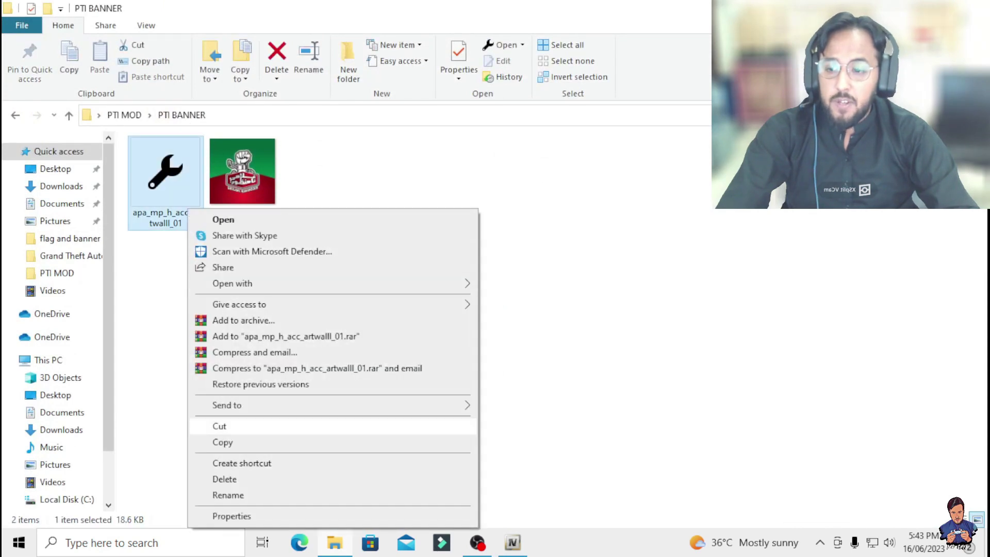
pyautogui.click(223, 494)
pyautogui.rightClick(185, 215)
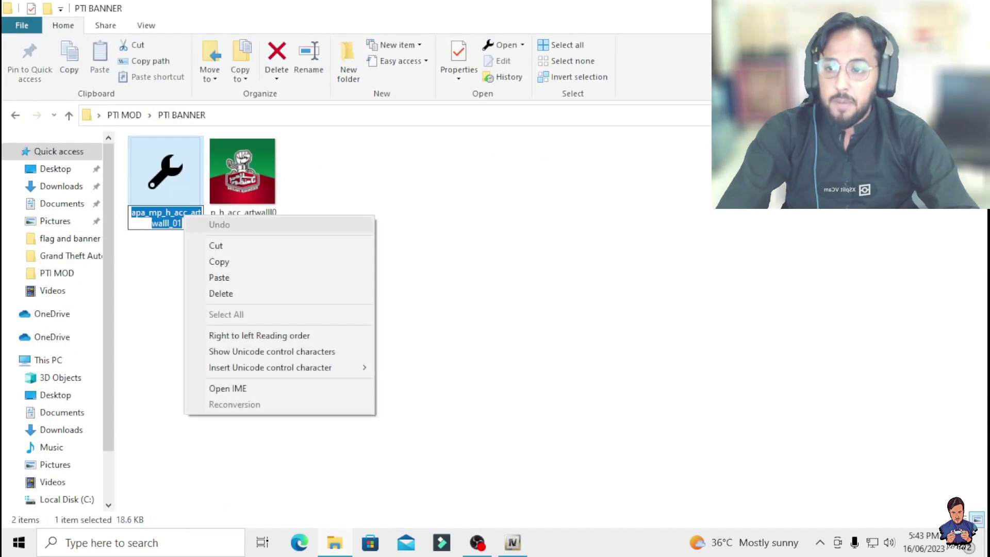
pyautogui.click(222, 262)
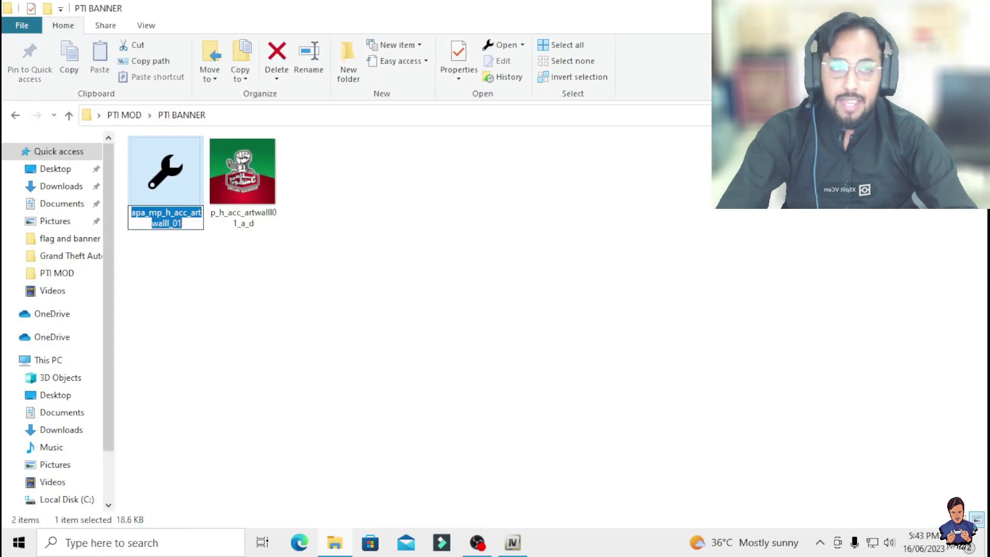
# Search everywhere in OpenIV for apa_mp_h_acc_artwalll_01 and open the location of the .ydr copy in mods, inside int_mp_h_props.rpf
pyautogui.hotkey('alt', 'Tab')
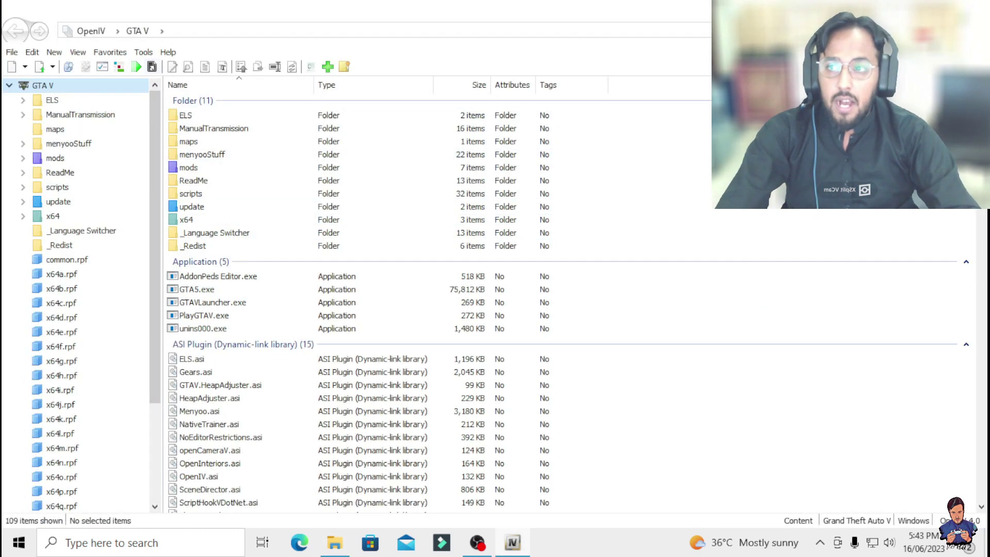
pyautogui.click(144, 52)
pyautogui.click(170, 105)
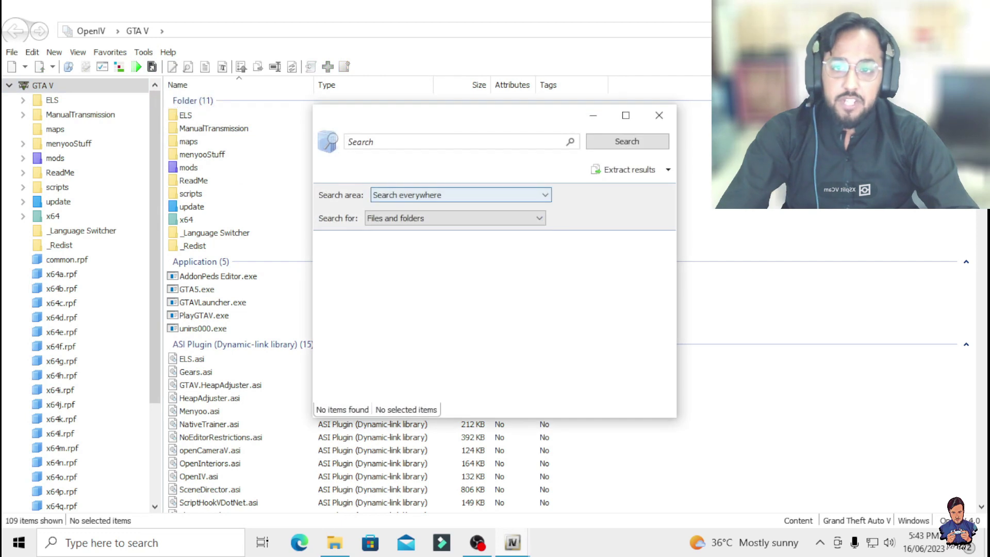
pyautogui.hotkey('ctrl', 'v')
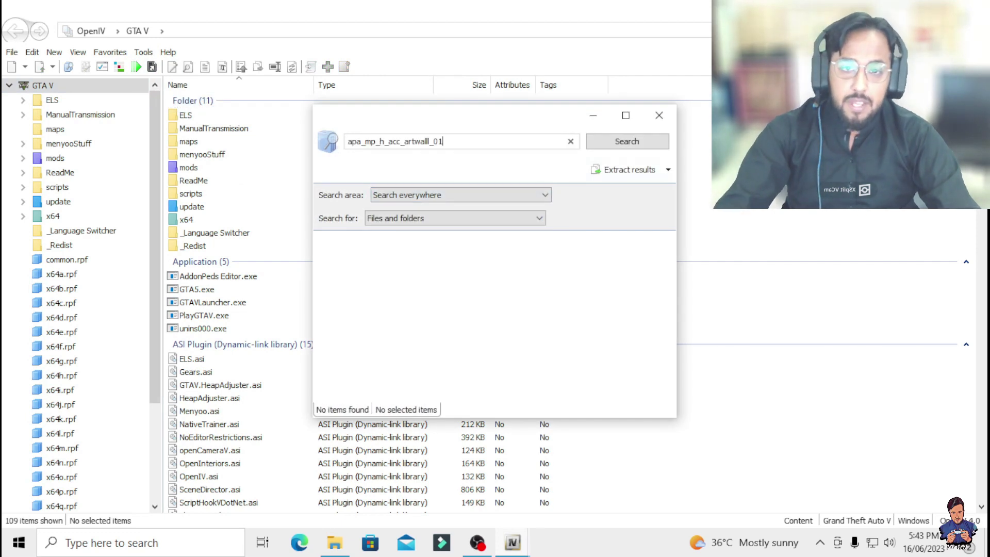
pyautogui.press('Return')
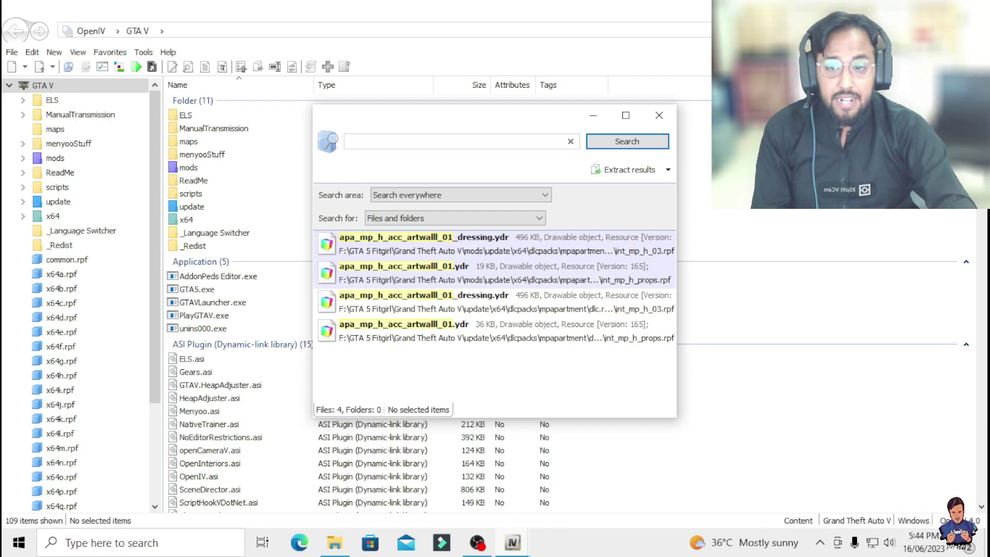
pyautogui.doubleClick(403, 273)
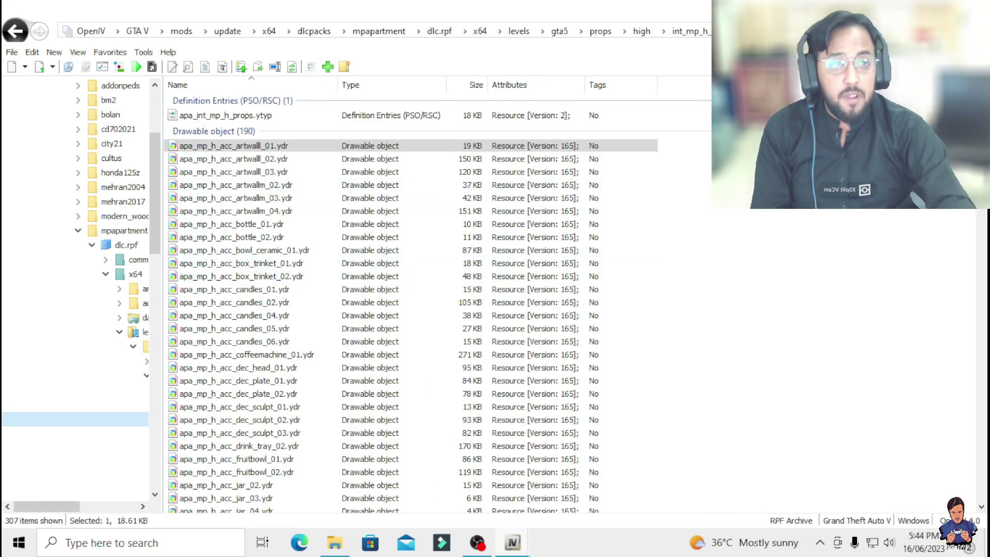
# Add the apa_mp_h_acc_artwalll_01 file from the PTI BANNER folder to int_mp_h_props.rpf, arranging both windows side by side
pyautogui.press('super+Down')
pyautogui.moveTo(465, 125); pyautogui.dragTo(551, 153)
pyautogui.click(626, 114)
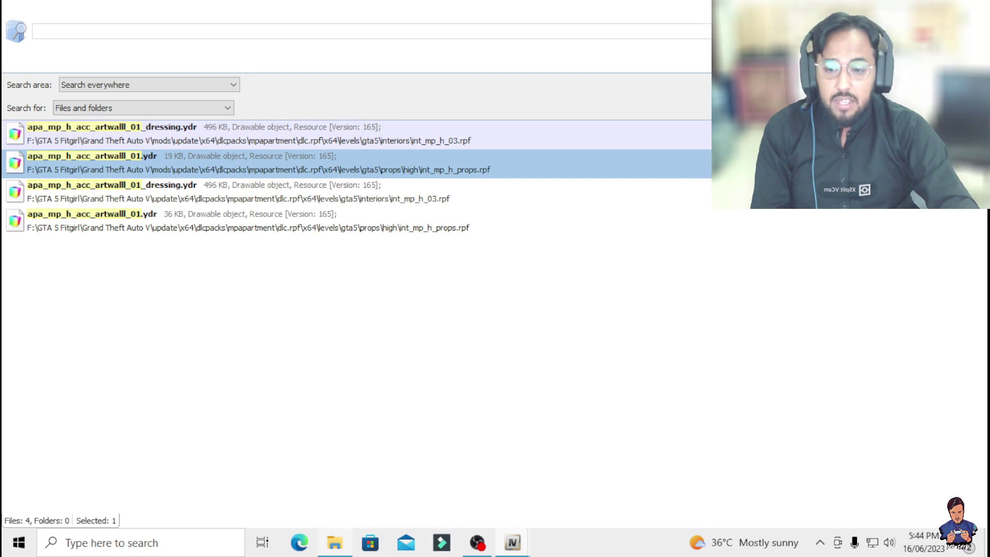
pyautogui.click(335, 543)
pyautogui.hotkey('alt', 'Tab')
pyautogui.moveTo(516, 149); pyautogui.dragTo(529, 144)
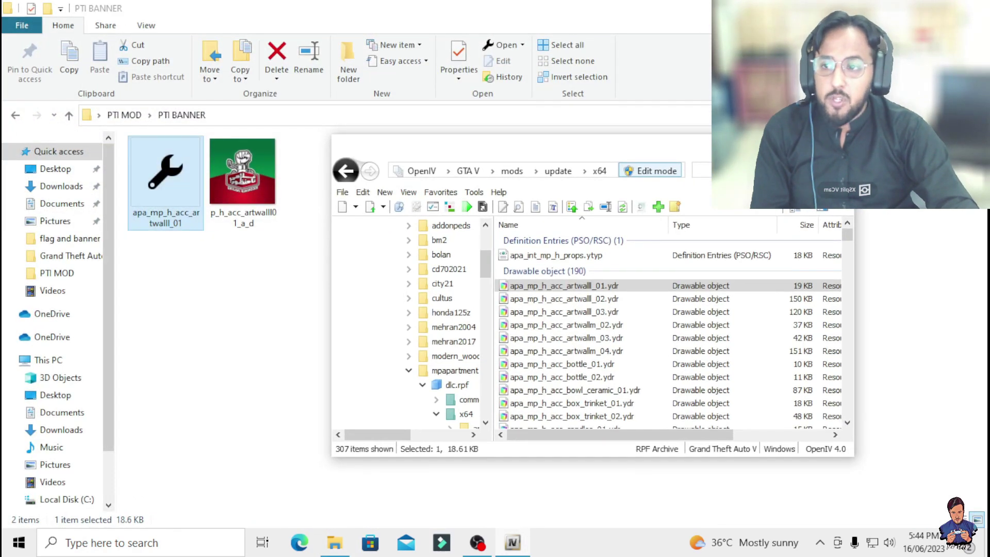
pyautogui.moveTo(165, 183); pyautogui.dragTo(568, 330)
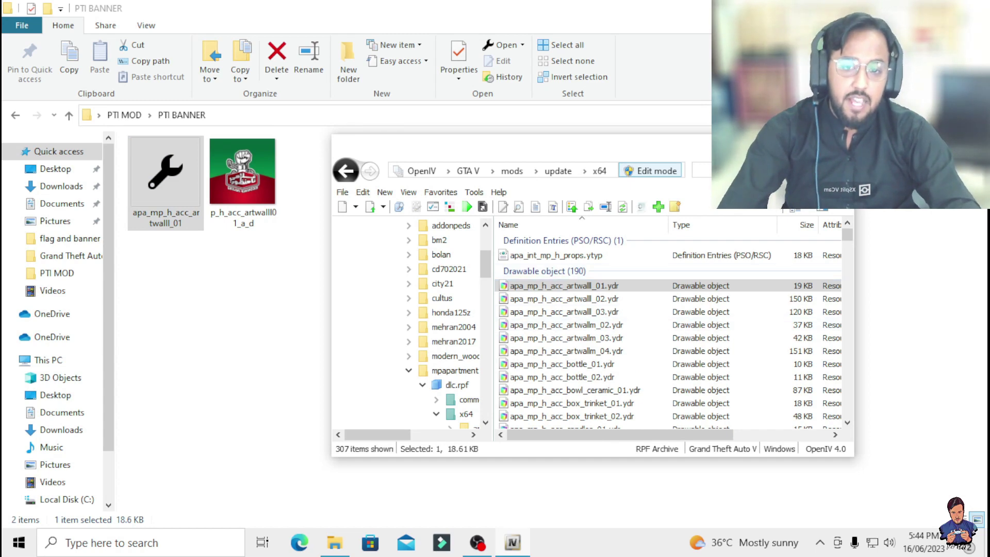
# Preview apa_mp_h_acc_artwalll_01.ydr in the model viewer, then close the viewer
pyautogui.click(564, 286)
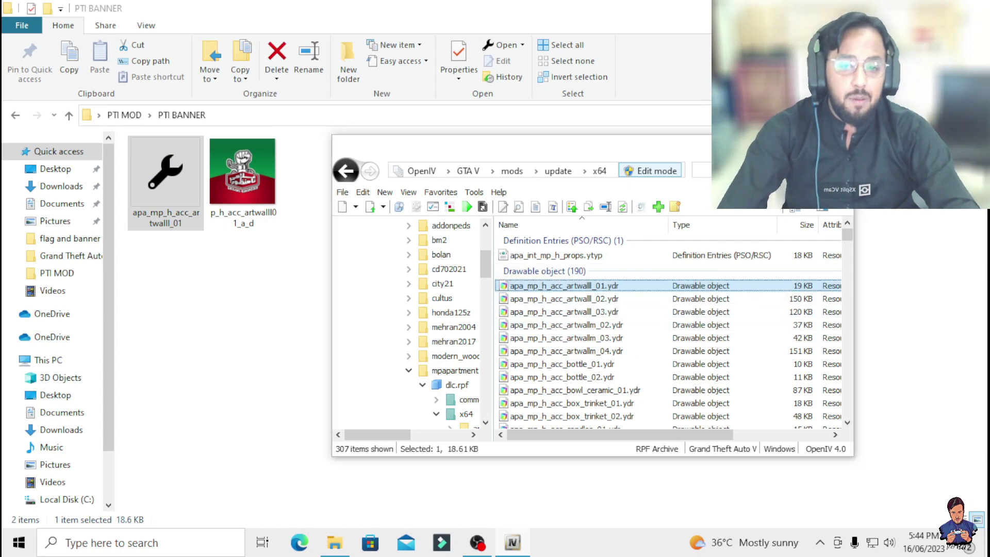
pyautogui.doubleClick(567, 285)
pyautogui.moveTo(567, 285); pyautogui.dragTo(493, 258)
pyautogui.moveTo(568, 37); pyautogui.dragTo(454, 37)
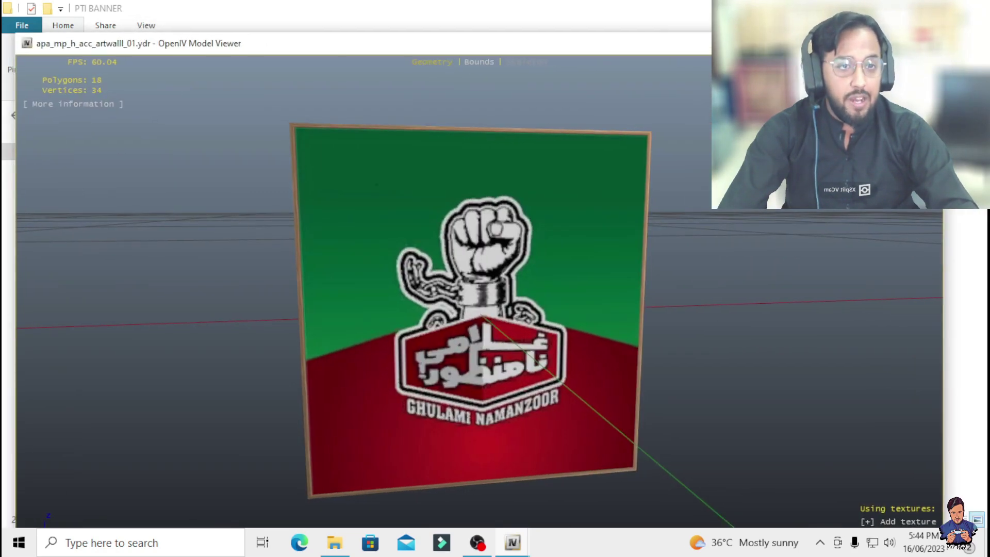
pyautogui.click(942, 37)
# Go back to the PTI MOD folder in File Explorer and return OpenIV to the GTA V root folder
pyautogui.click(15, 115)
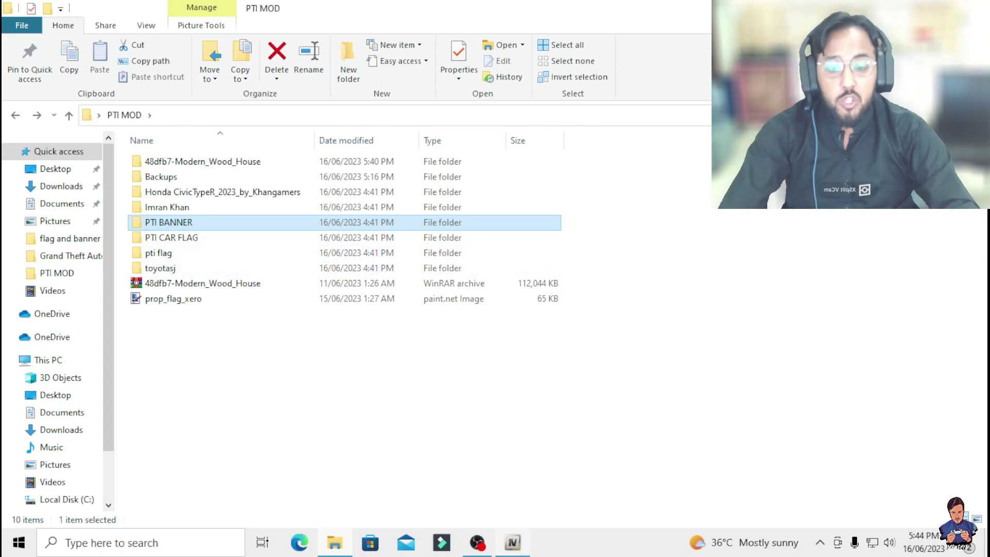
pyautogui.hotkey('alt', 'Tab')
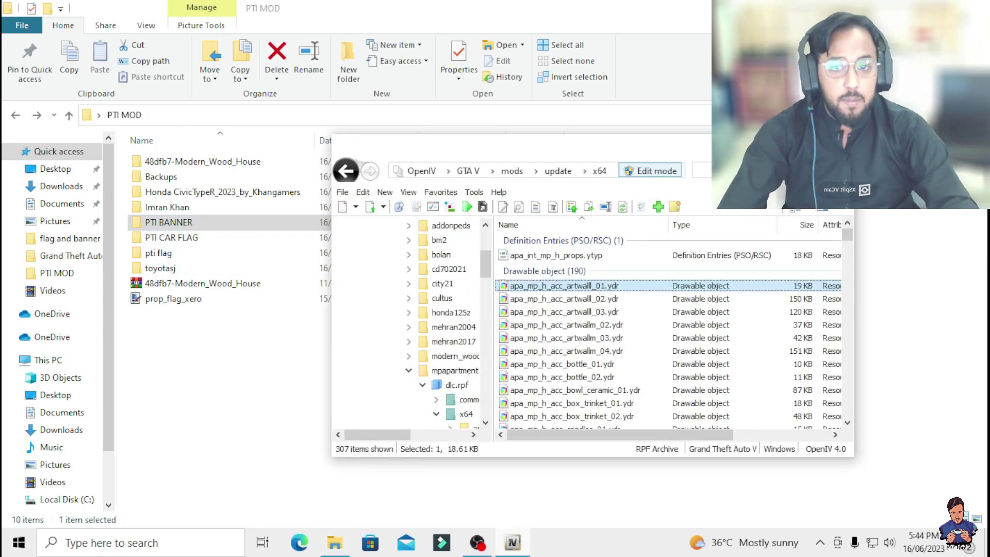
pyautogui.scroll(3, 410, 325)
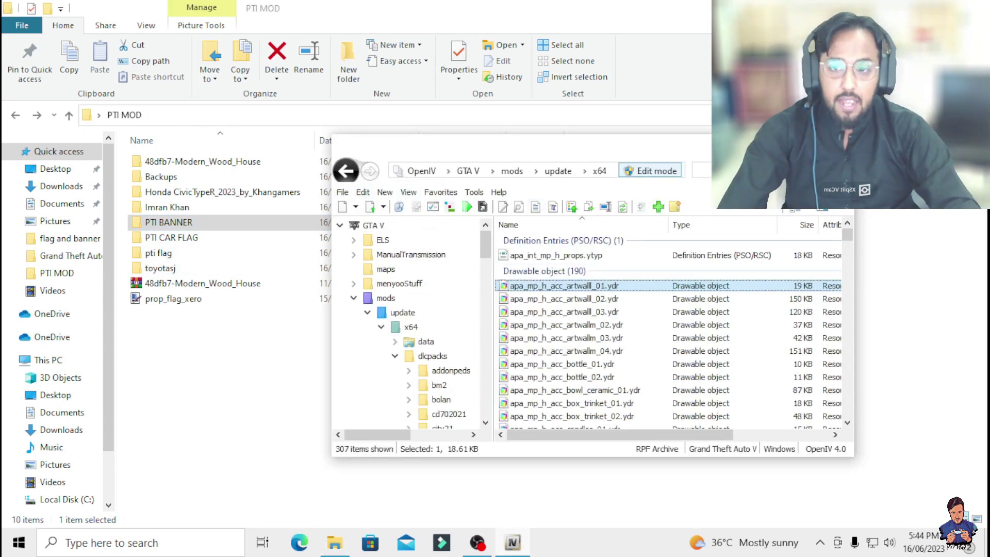
pyautogui.click(373, 226)
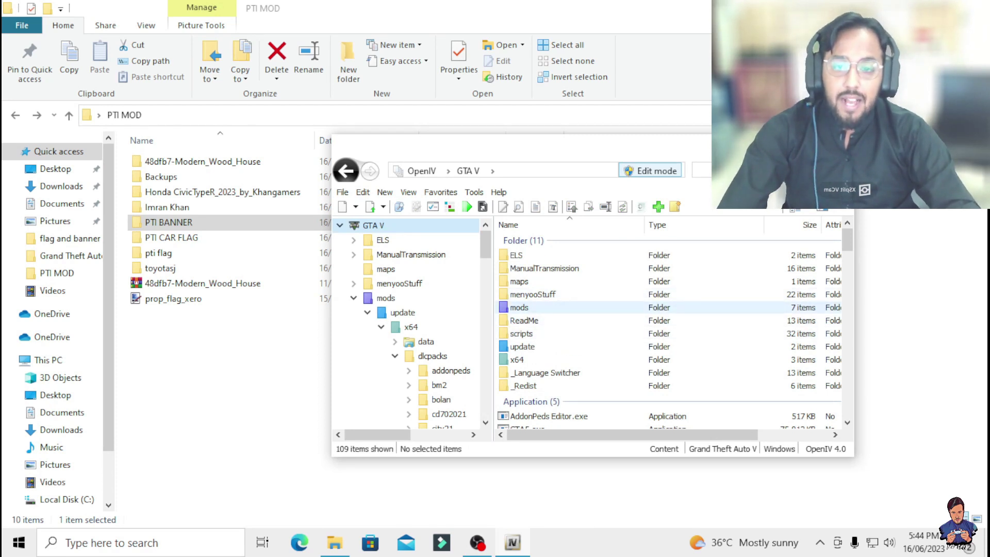
# Search everywhere for stt_prop_flagpole_1c and open the location of the copy in mods, inside mp_stunt_inflatables.rpf
pyautogui.click(474, 192)
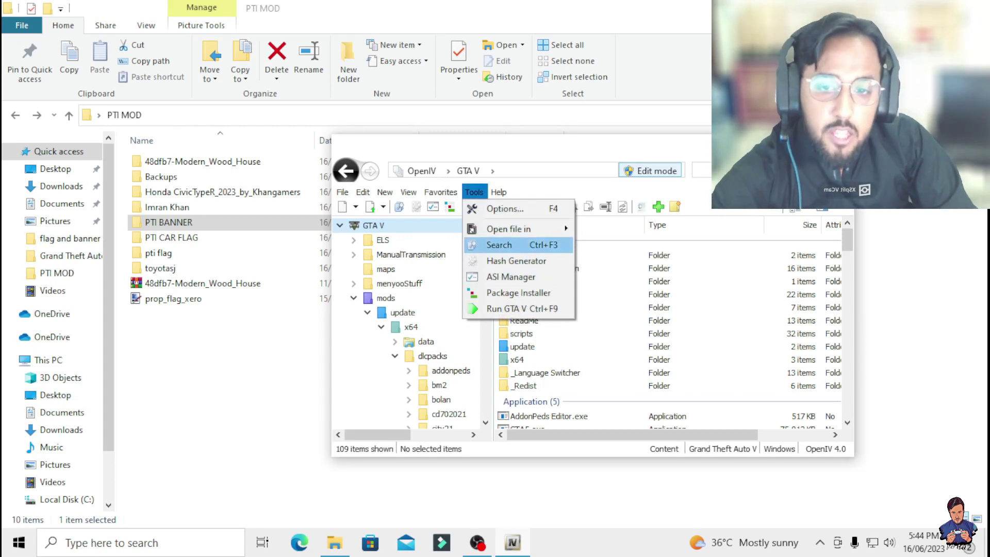
pyautogui.click(499, 245)
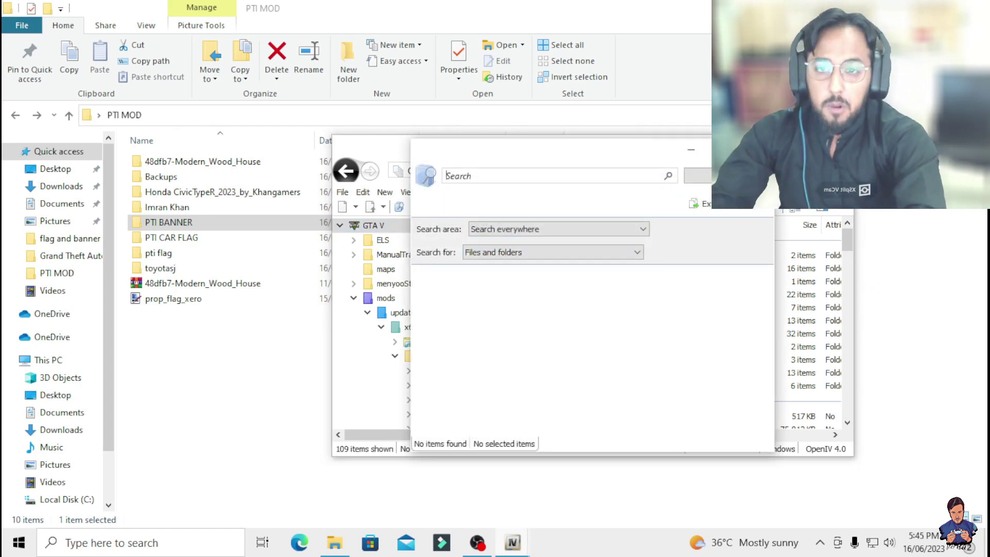
pyautogui.write('stt')
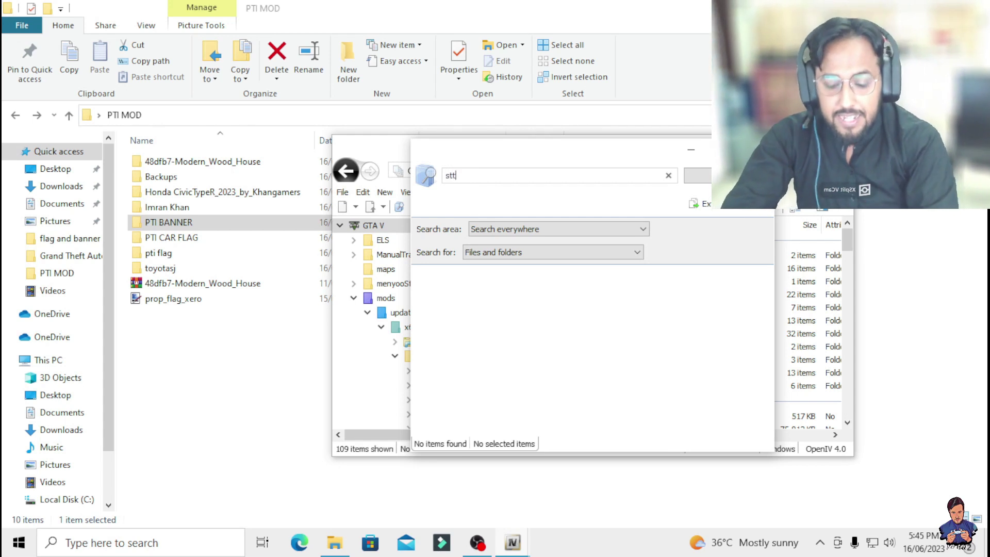
pyautogui.write('_prop_flagpole_1c')
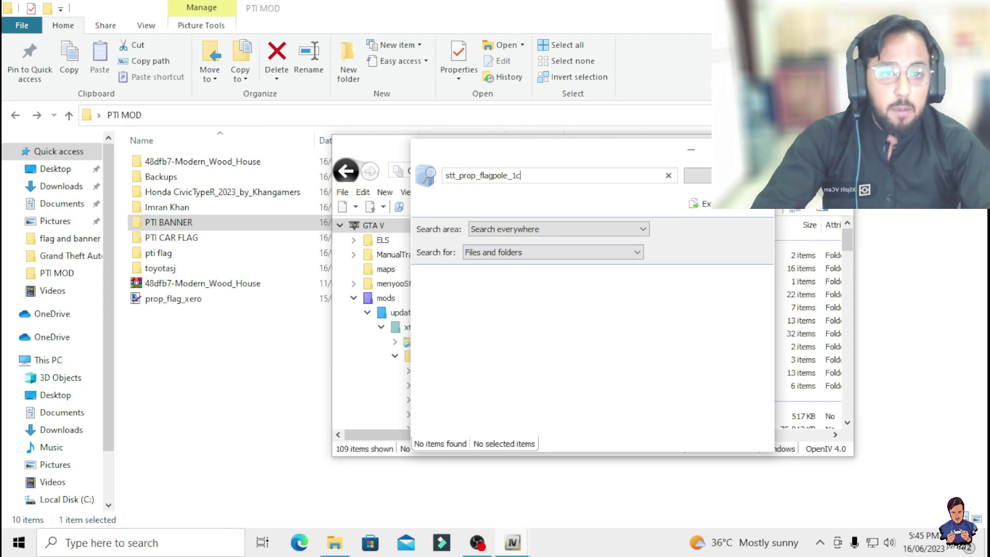
pyautogui.press('Return')
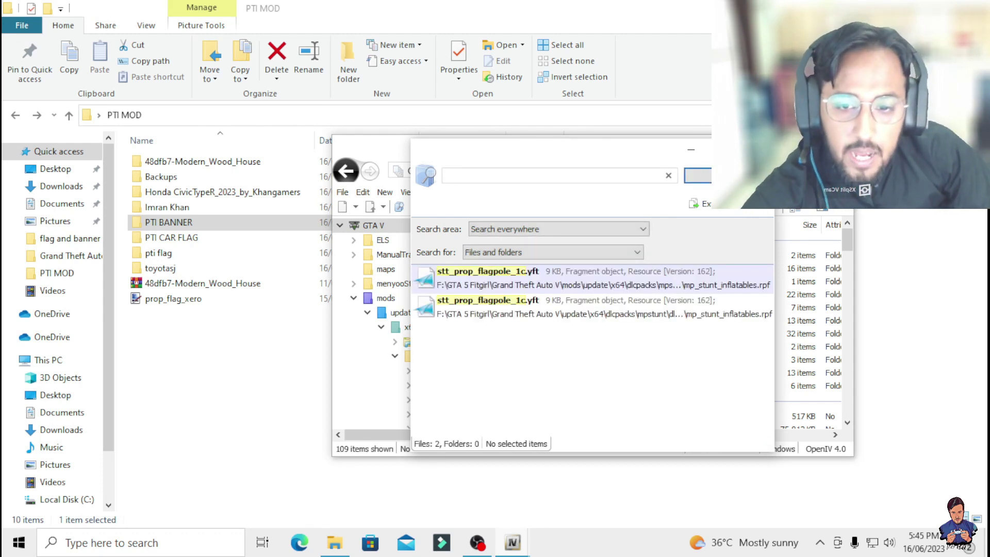
pyautogui.doubleClick(592, 279)
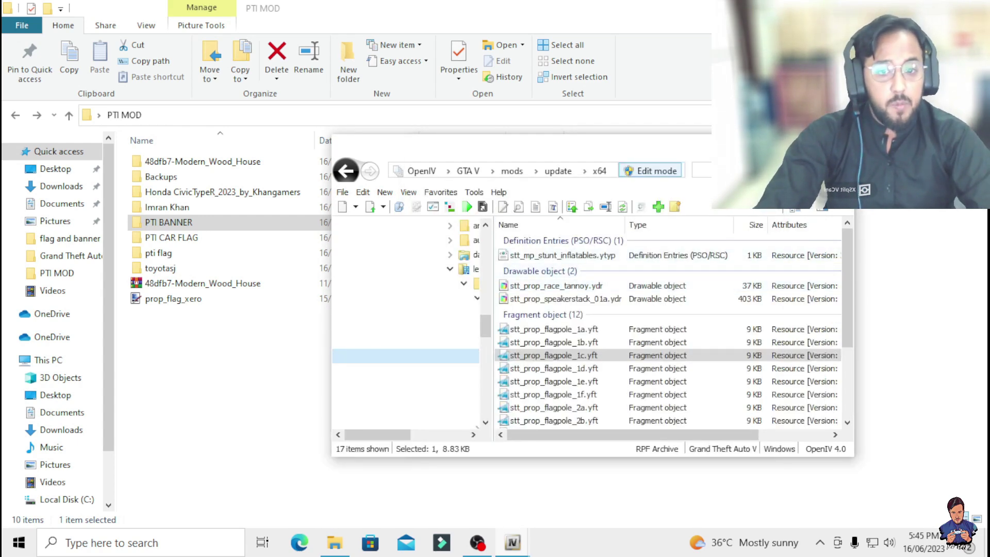
# Preview stt_prop_flagpole_1c.yft in the model viewer with OpenIV maximized, then close the viewer
pyautogui.press('super+Up')
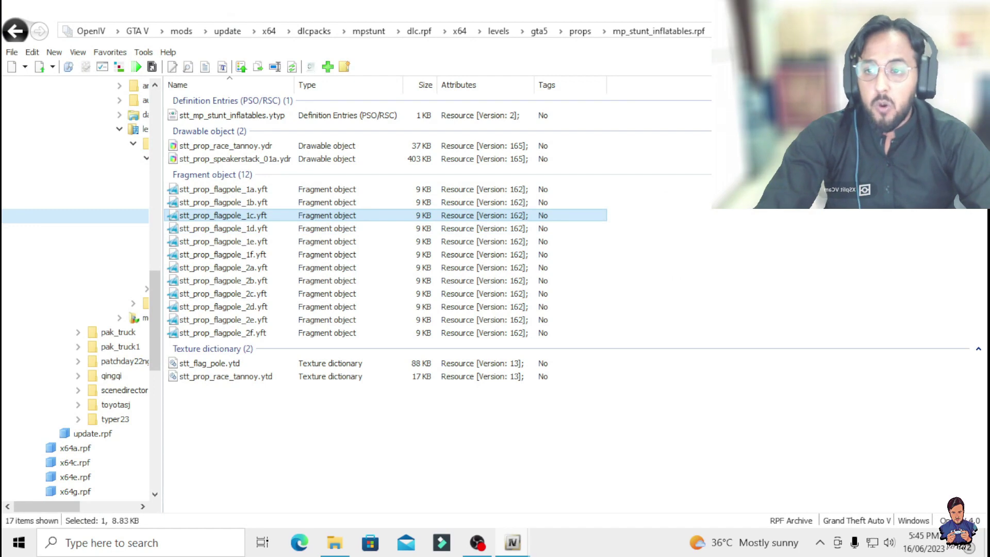
pyautogui.click(223, 215)
pyautogui.press('Return')
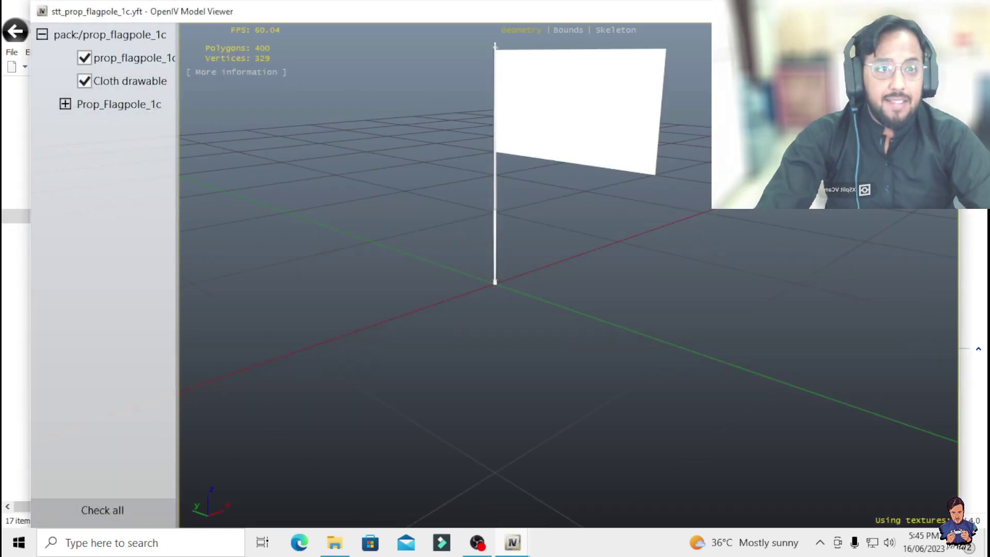
pyautogui.scroll(-1, 496, 275)
pyautogui.press('Escape')
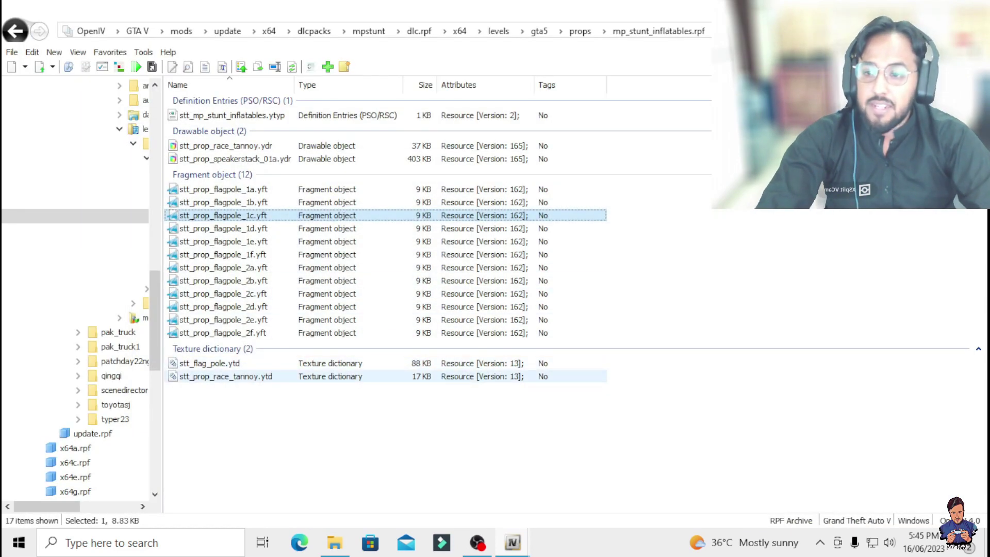
# Open the stt_flag_pole.ytd texture dictionary, select the prop_flag_xero texture and move the texture editor clear of the file list
pyautogui.doubleClick(209, 363)
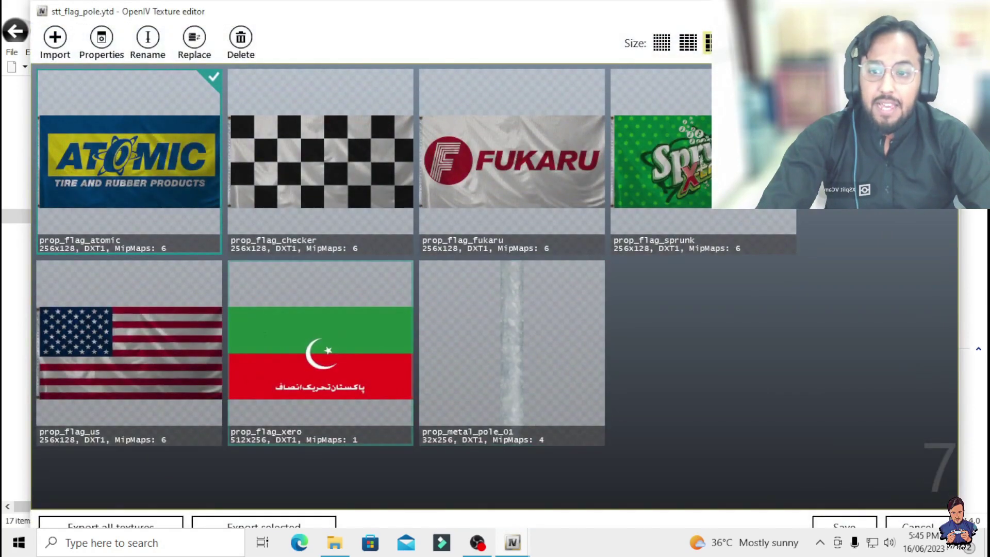
pyautogui.click(320, 353)
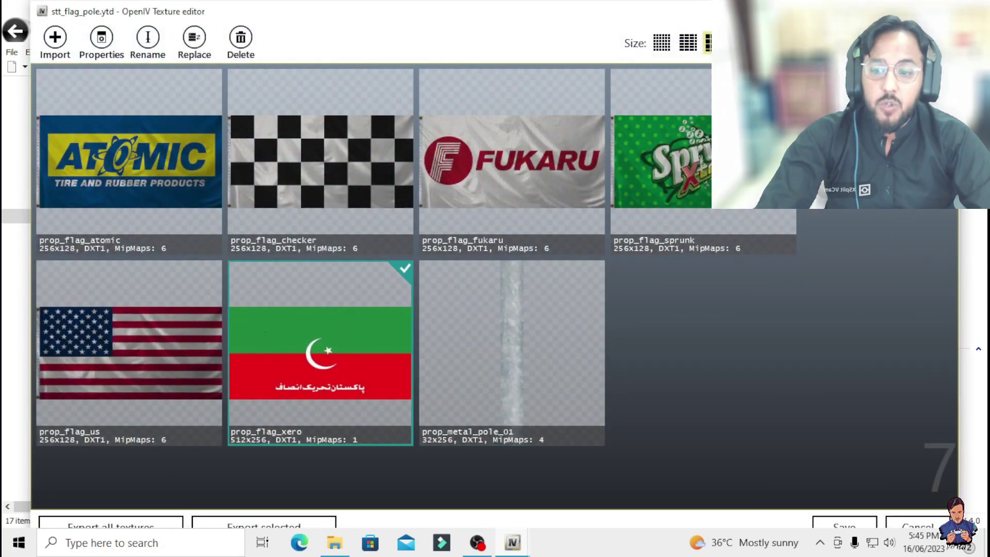
pyautogui.moveTo(361, 11); pyautogui.dragTo(547, 51)
pyautogui.moveTo(341, 52); pyautogui.dragTo(368, 51)
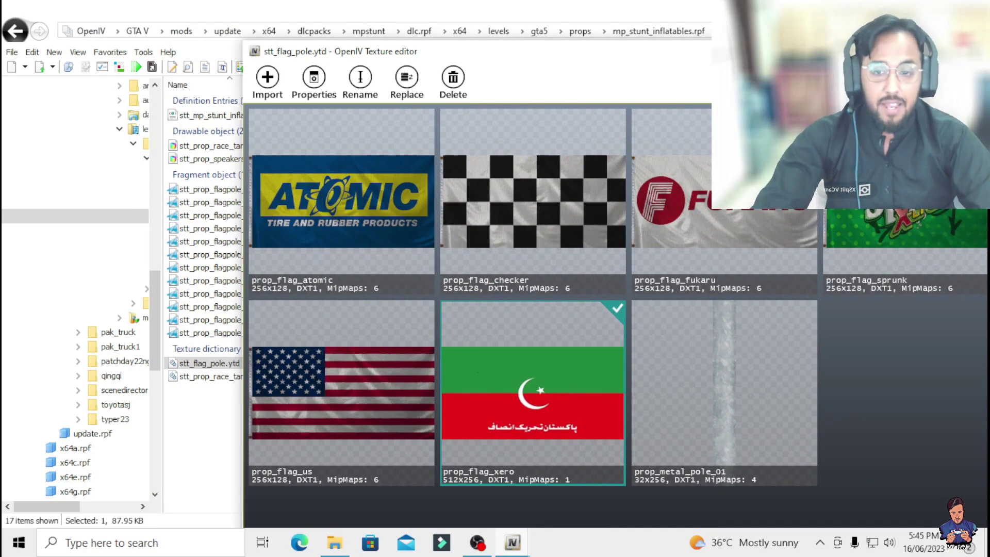
# Replace the prop_flag_xero texture with the prop_flag_xero image from the desktop's PTI MOD folder and close the texture editor
pyautogui.rightClick(514, 379)
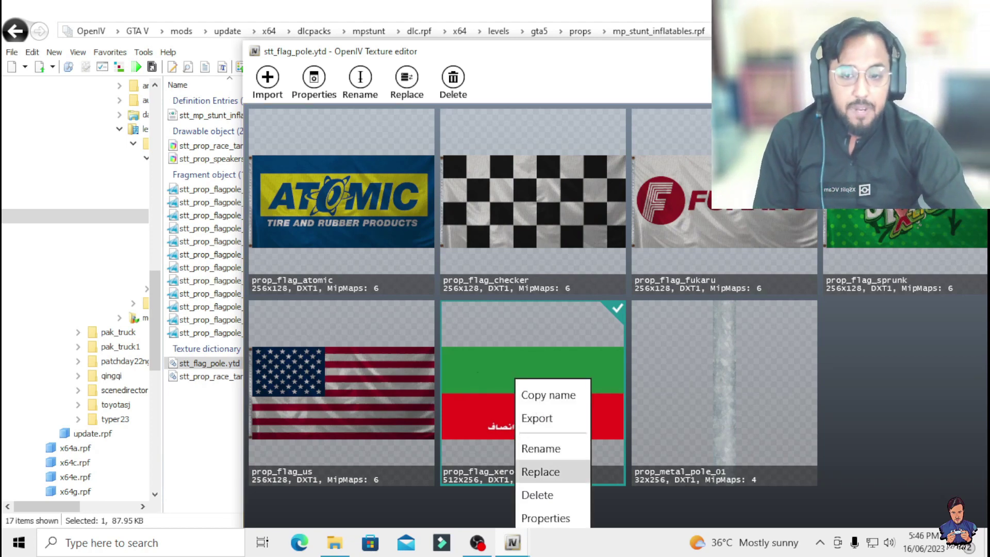
pyautogui.click(552, 472)
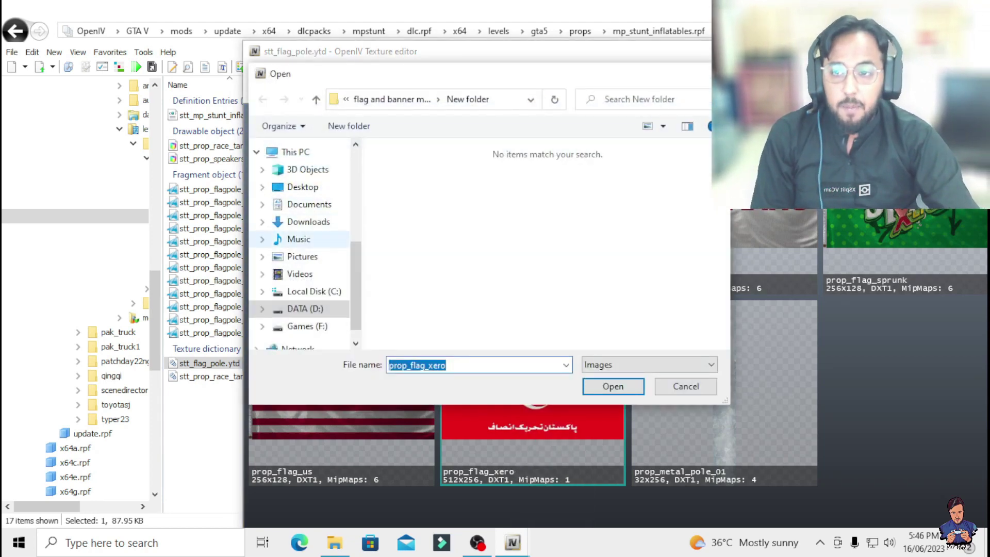
pyautogui.scroll(4, 308, 222)
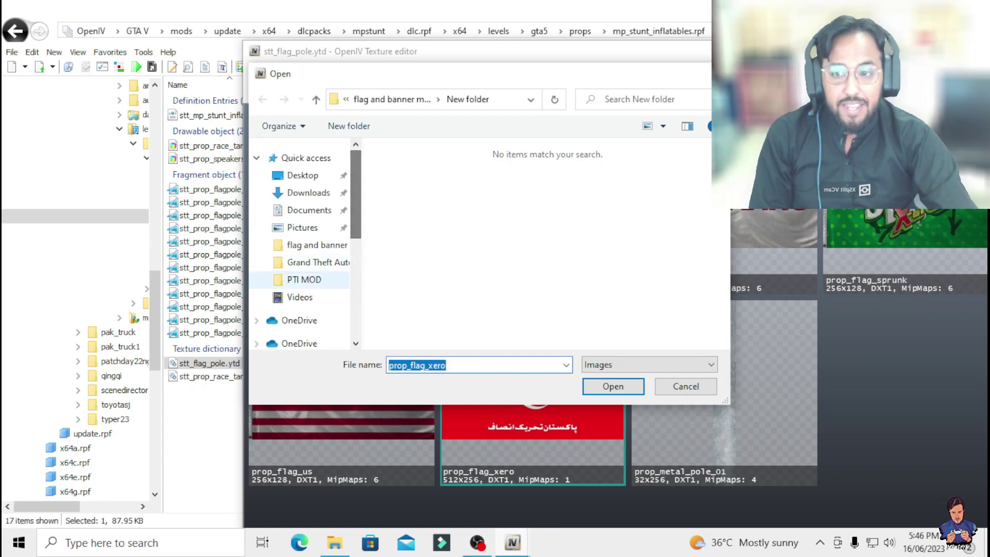
pyautogui.click(304, 280)
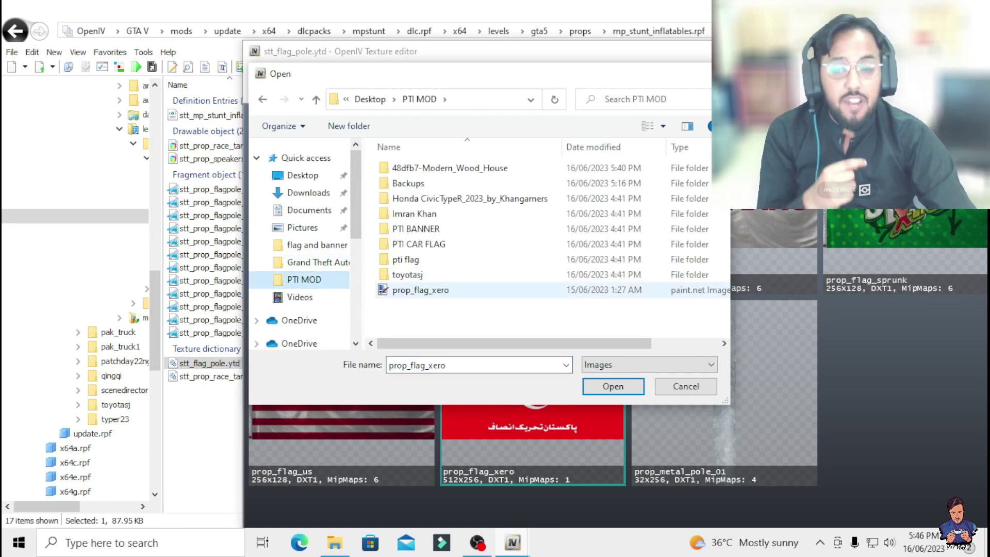
pyautogui.click(421, 290)
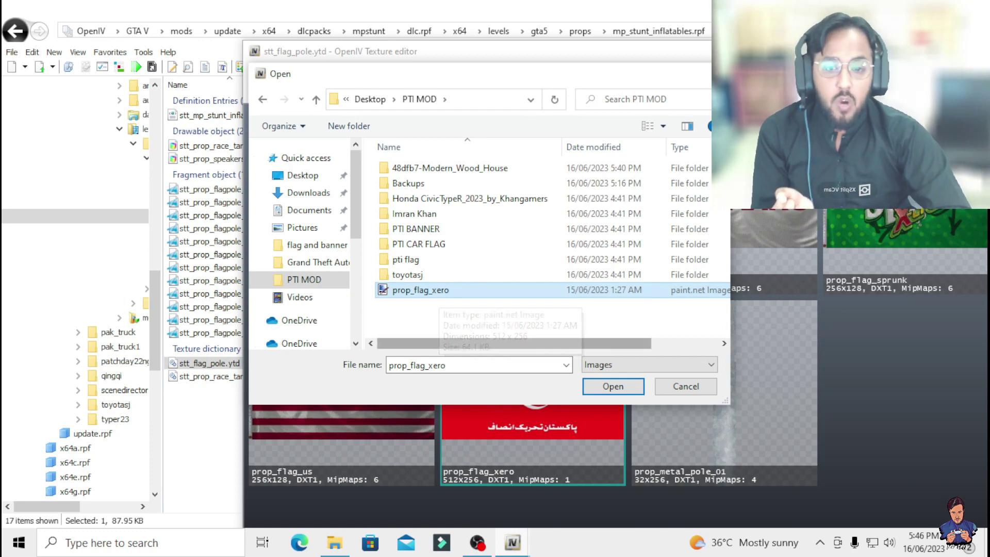
pyautogui.click(613, 387)
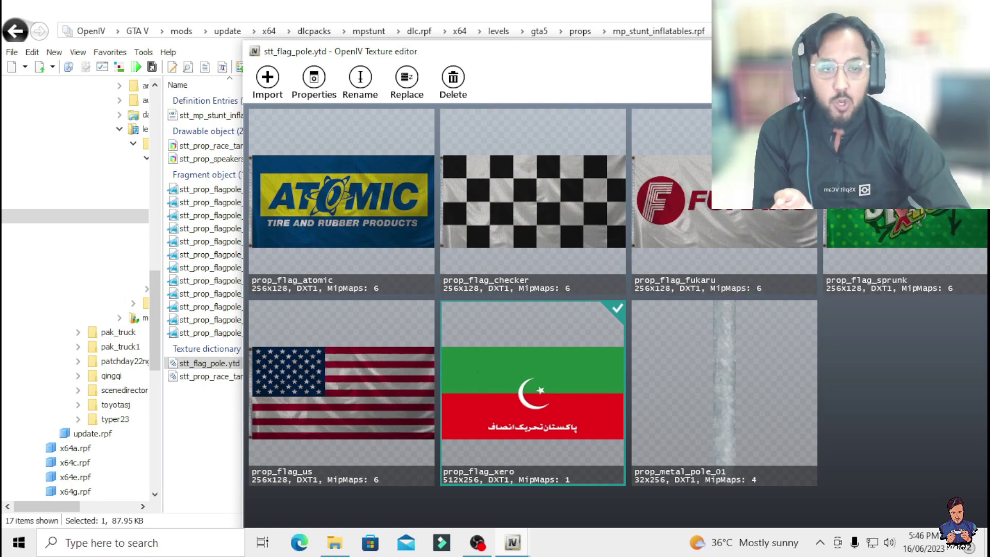
pyautogui.moveTo(851, 51); pyautogui.dragTo(589, 62)
pyautogui.click(897, 61)
pyautogui.click(414, 358)
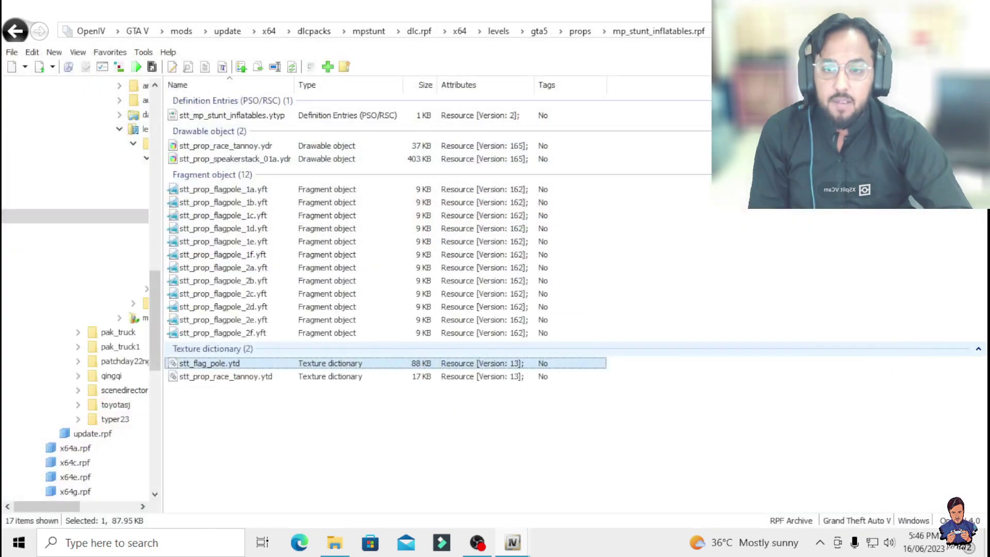
# Preview stt_prop_flagpole_1c.yft in the model viewer with the stt_flag_pole.ytd textures loaded, and close the viewer
pyautogui.doubleClick(223, 215)
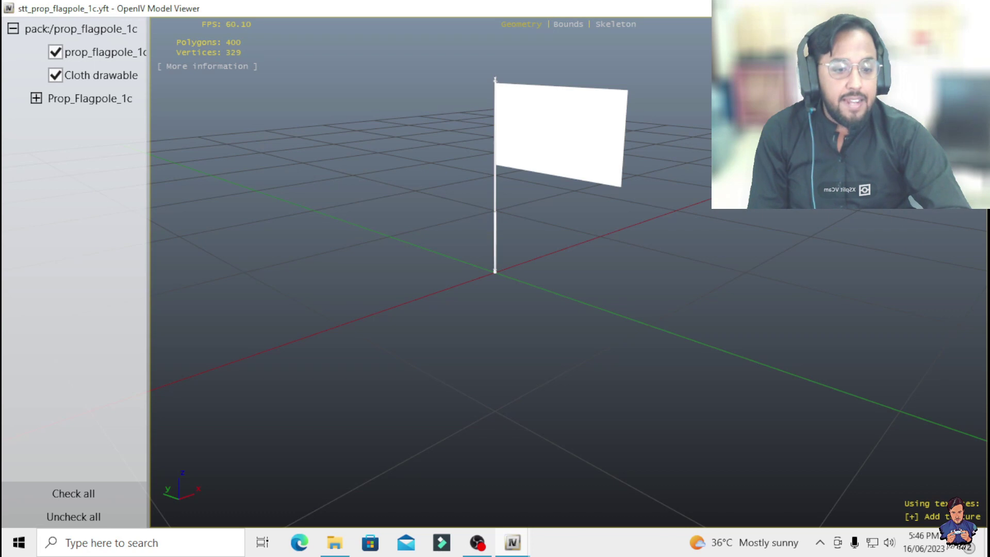
pyautogui.click(942, 517)
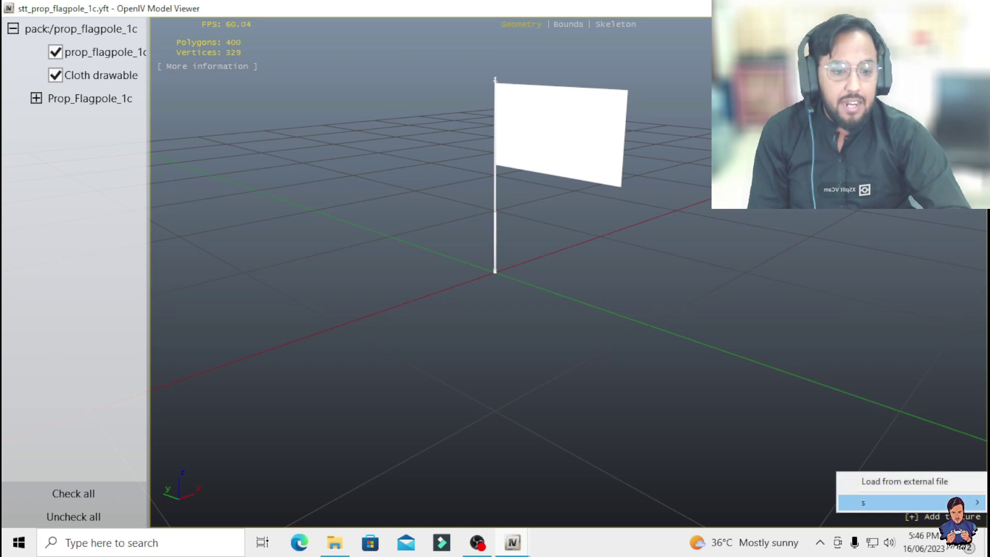
pyautogui.moveTo(942, 503)
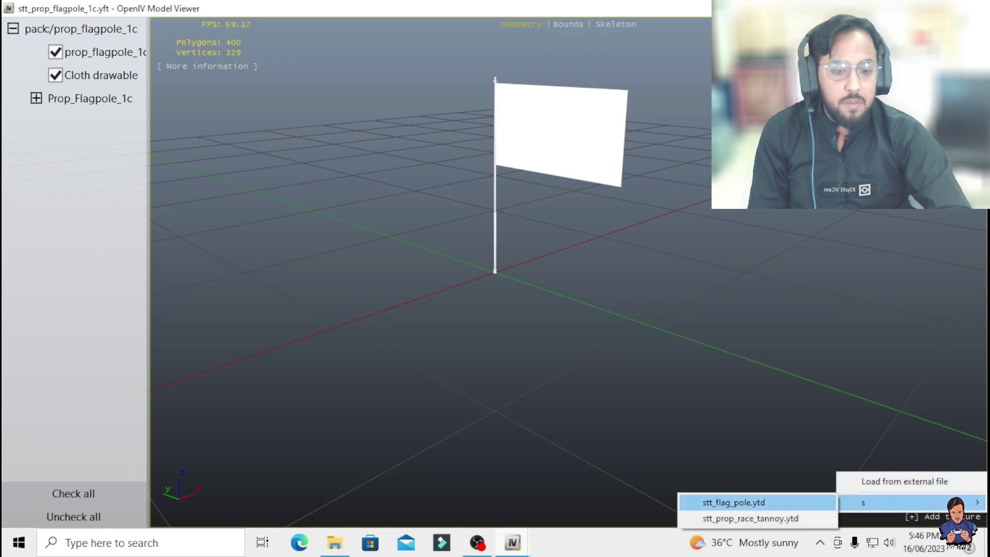
pyautogui.click(734, 502)
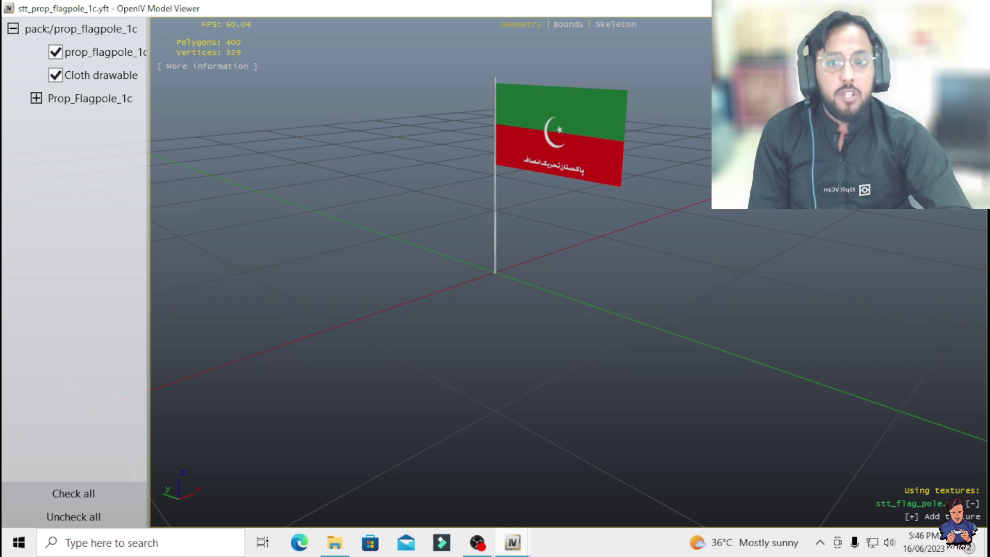
pyautogui.hotkey('alt', 'F4')
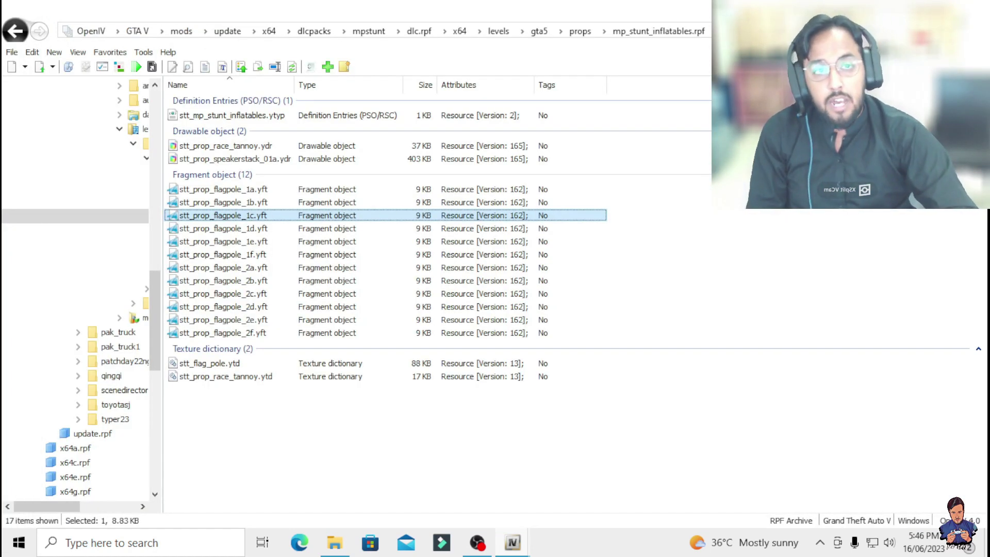
# Return OpenIV to the GTA V root and copy the toyotasj folder from PTI MOD in File Explorer after viewing its contents
pyautogui.click(15, 31)
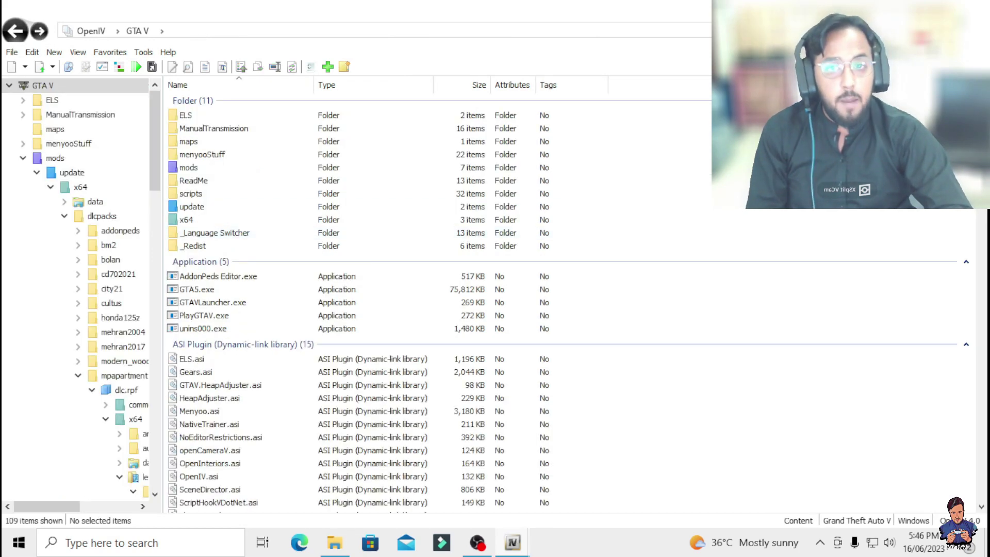
pyautogui.click(957, 8)
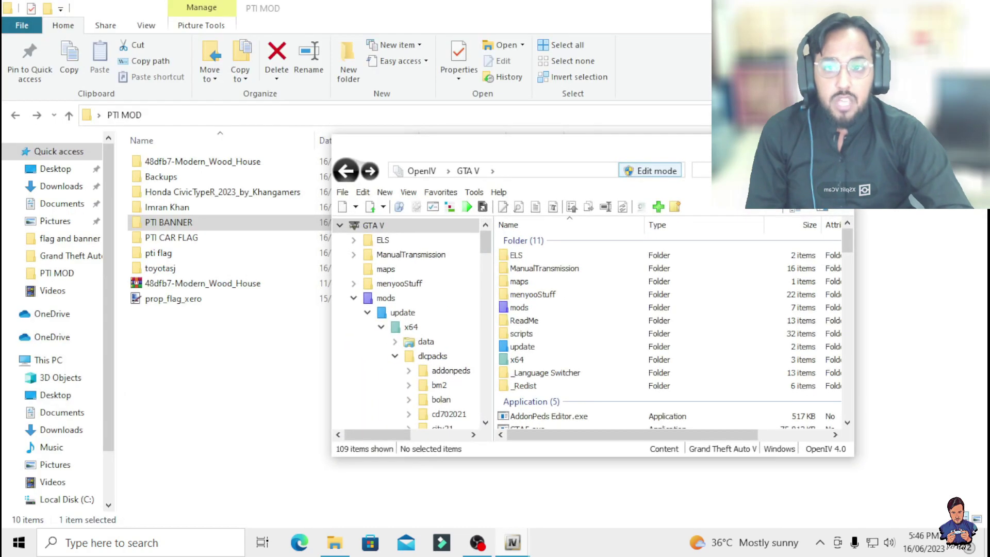
pyautogui.click(232, 350)
pyautogui.click(160, 268)
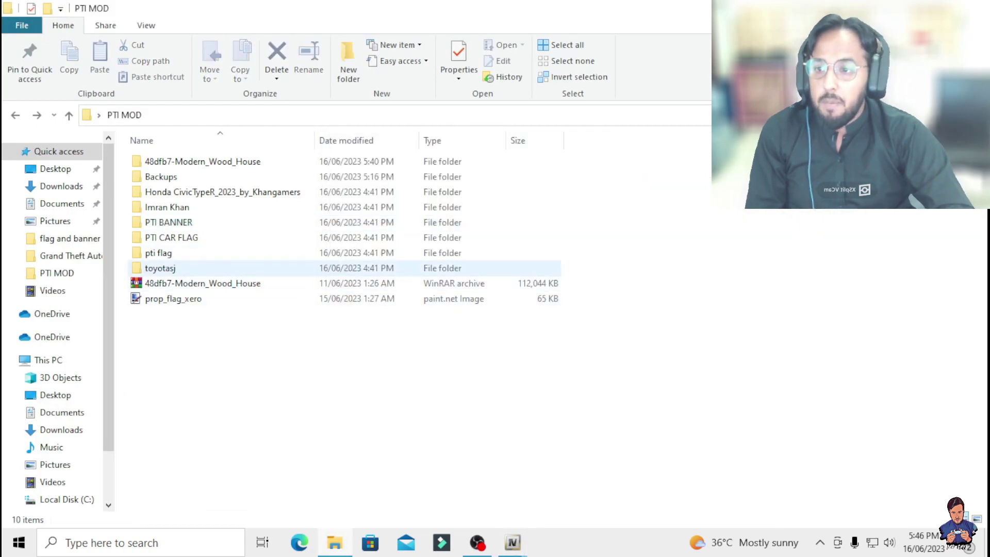
pyautogui.doubleClick(160, 268)
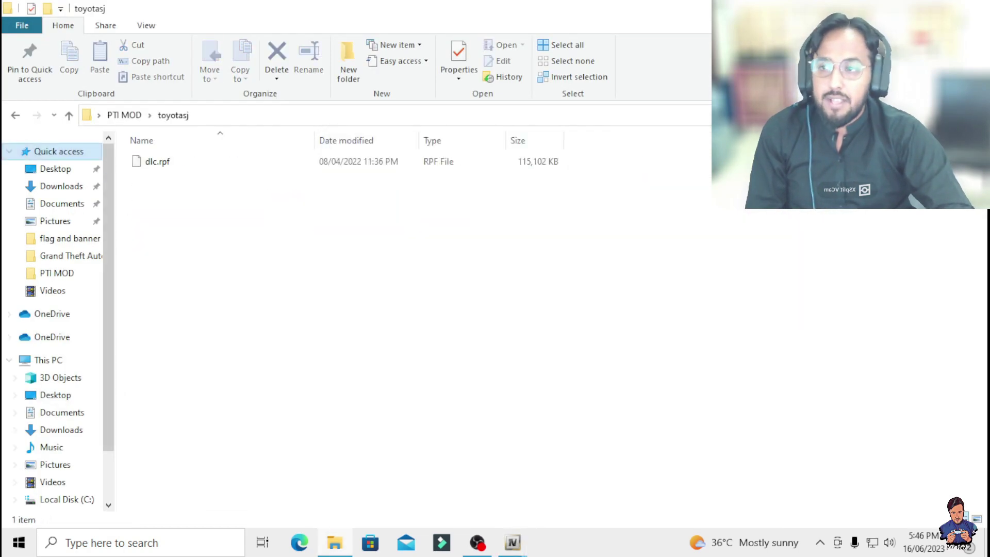
pyautogui.click(69, 115)
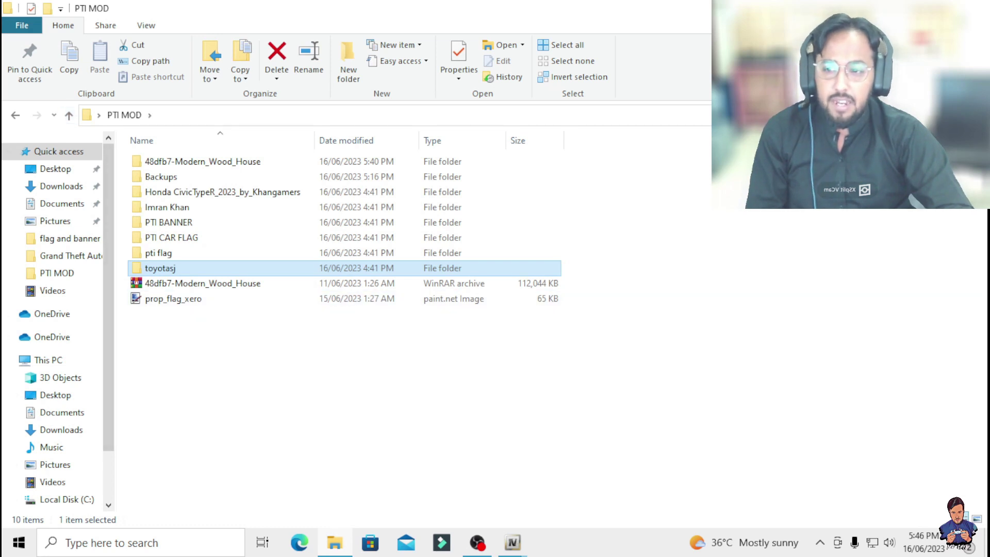
pyautogui.rightClick(230, 270)
pyautogui.click(264, 442)
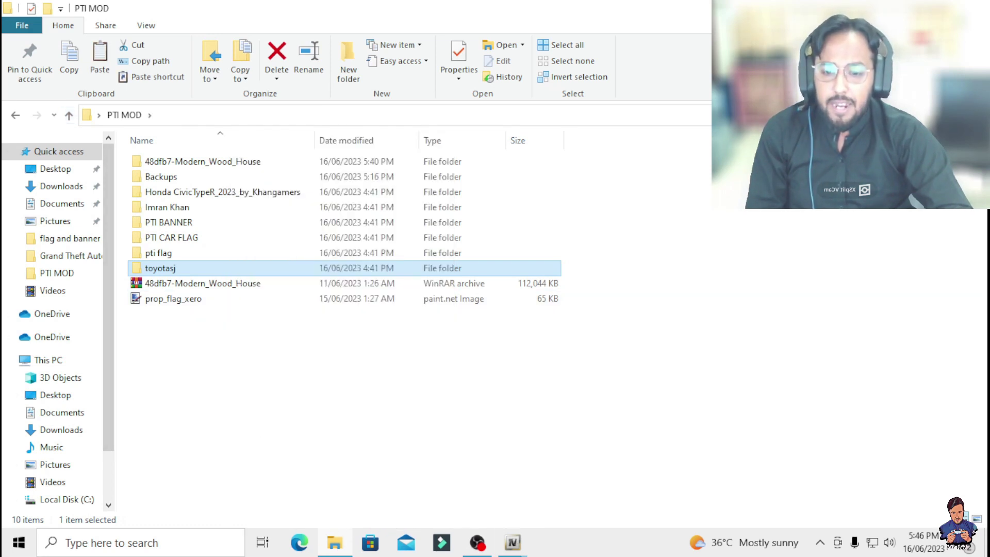
# Close OpenIV's search window and open mods > update > x64 > dlcpacks in the maximized OpenIV window
pyautogui.click(513, 542)
pyautogui.click(601, 480)
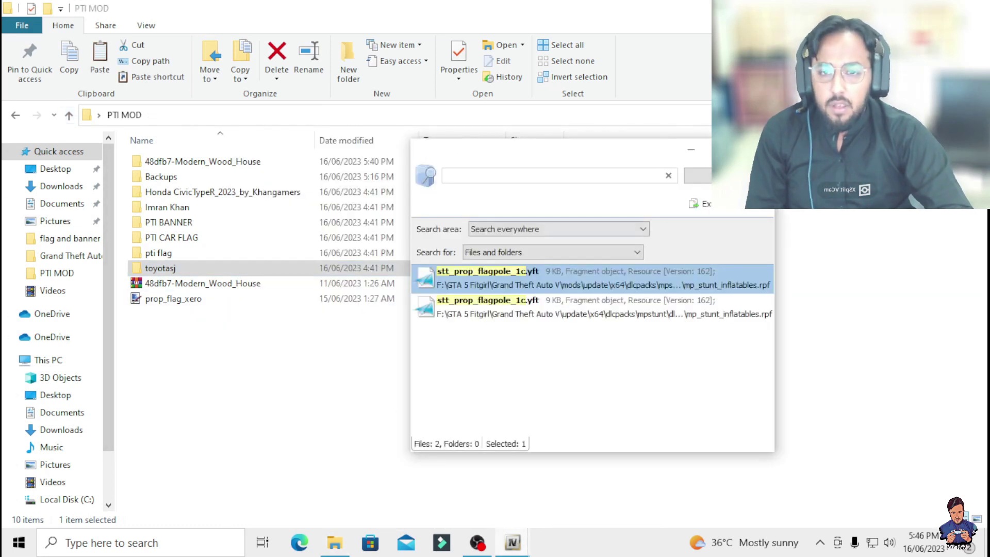
pyautogui.click(758, 150)
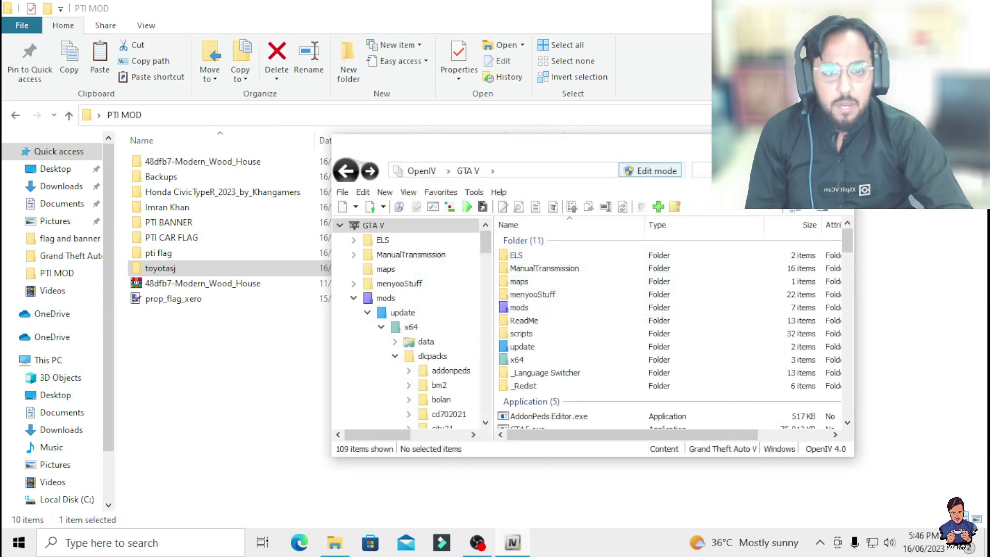
pyautogui.doubleClick(652, 146)
pyautogui.doubleClick(188, 167)
pyautogui.doubleClick(188, 167)
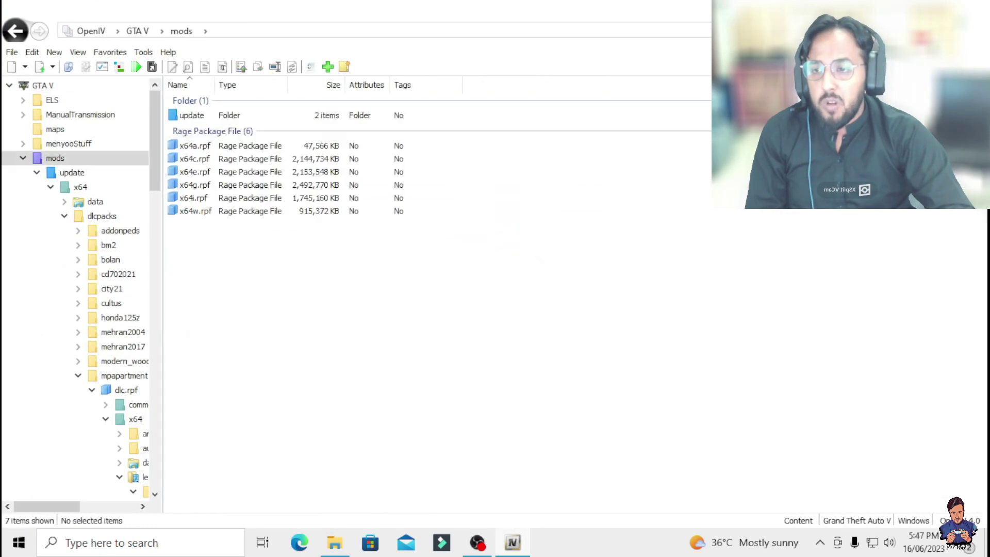
pyautogui.doubleClick(186, 116)
pyautogui.doubleClick(186, 115)
pyautogui.doubleClick(191, 128)
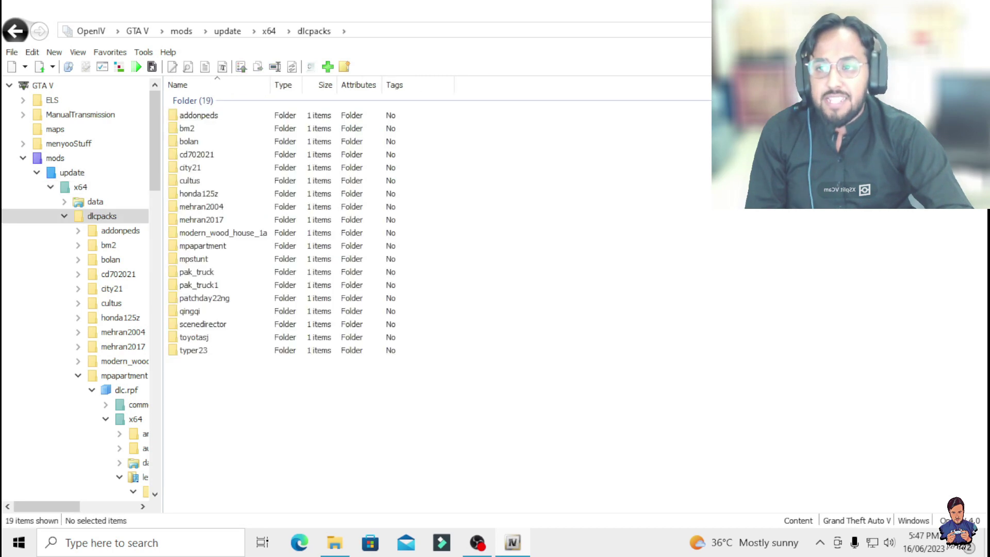
# Go back to mods > update in OpenIV and open update.rpf > common > data, showing its files in the maximized window
pyautogui.moveTo(496, 8); pyautogui.dragTo(676, 97)
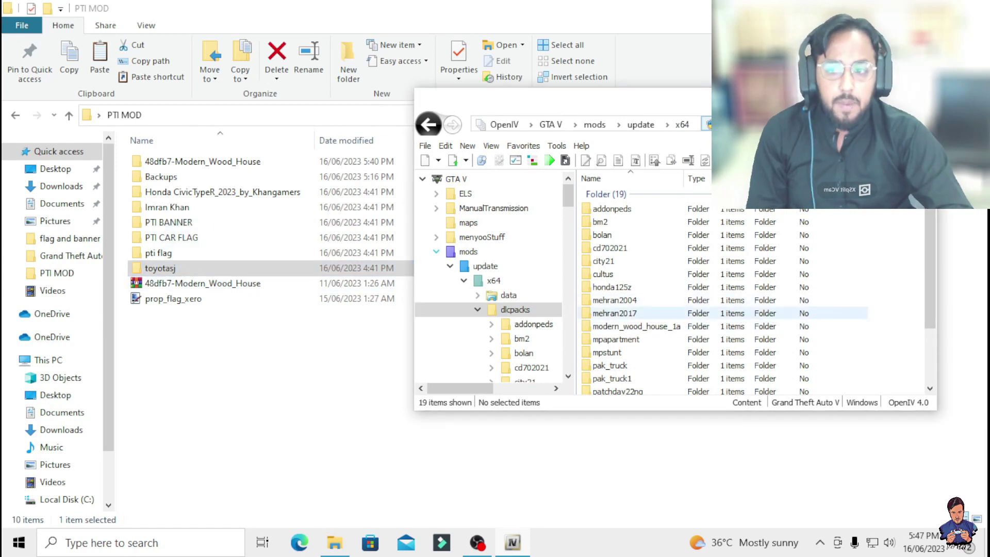
pyautogui.scroll(-1, 619, 269)
pyautogui.click(428, 125)
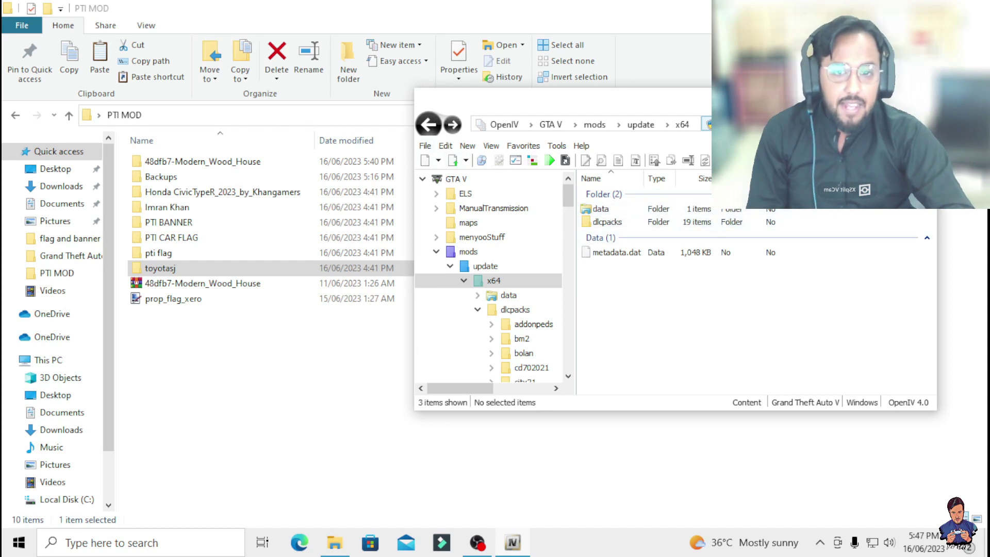
pyautogui.click(428, 124)
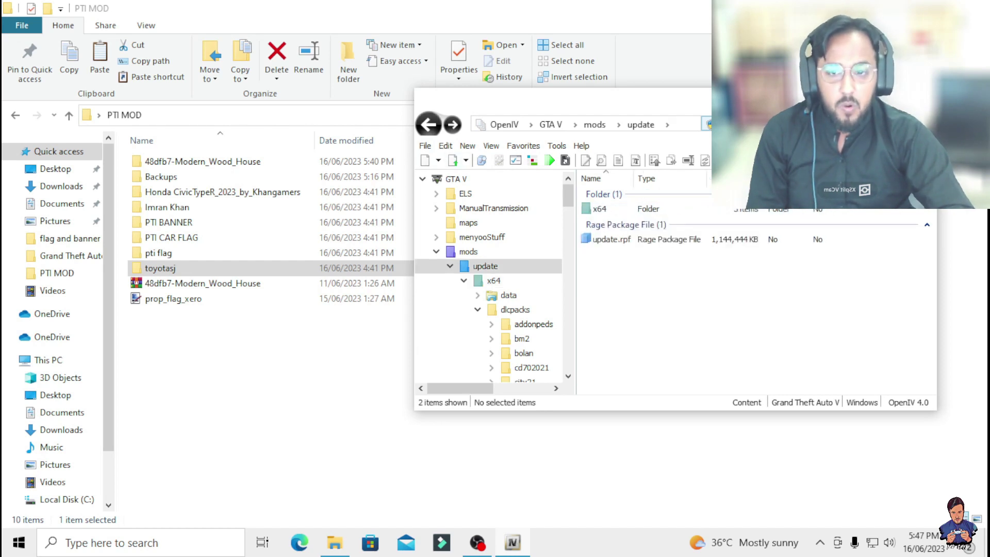
pyautogui.click(428, 124)
pyautogui.doubleClick(604, 208)
pyautogui.doubleClick(612, 239)
pyautogui.doubleClick(601, 208)
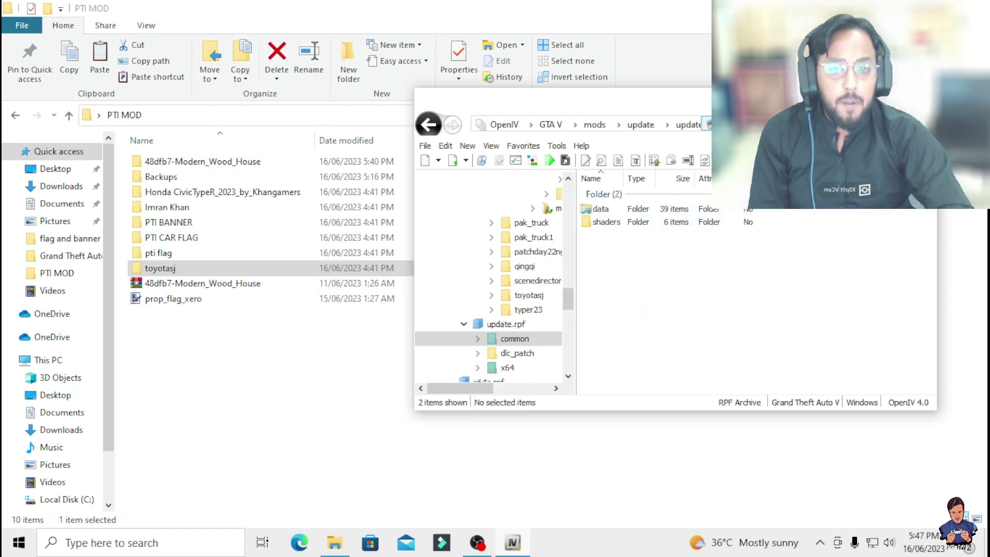
pyautogui.doubleClick(601, 208)
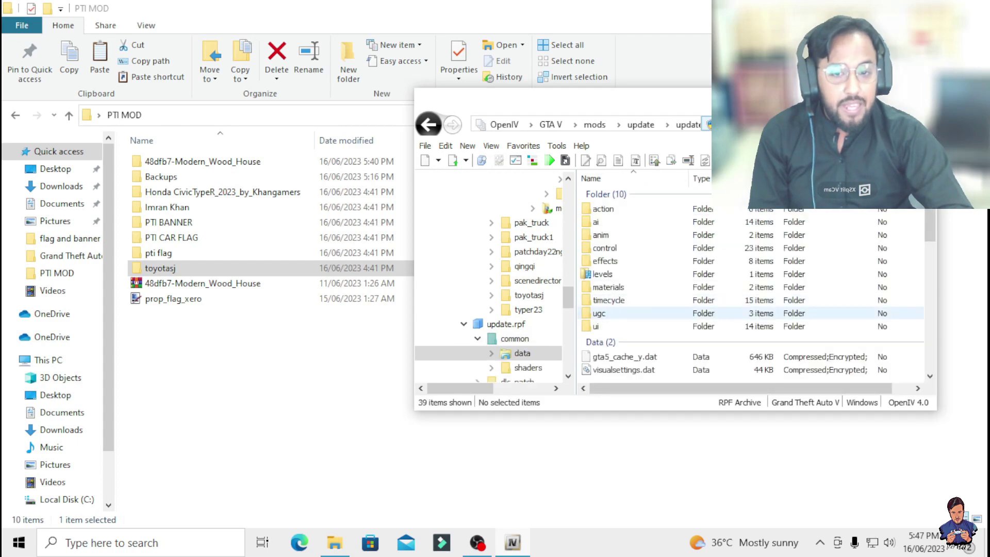
pyautogui.scroll(-1, 619, 313)
pyautogui.doubleClick(564, 98)
pyautogui.scroll(-3, 319, 238)
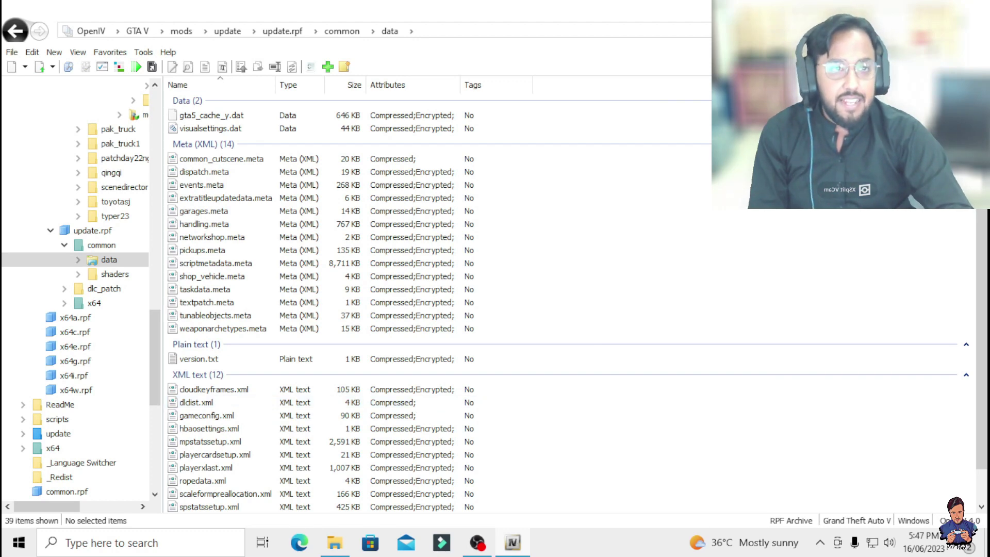
# Shrink the OpenIV window and copy dlclist.xml from its data folder to the desktop, replacing the existing dlclist file
pyautogui.press('super+Down')
pyautogui.hotkey('alt', 'F4')
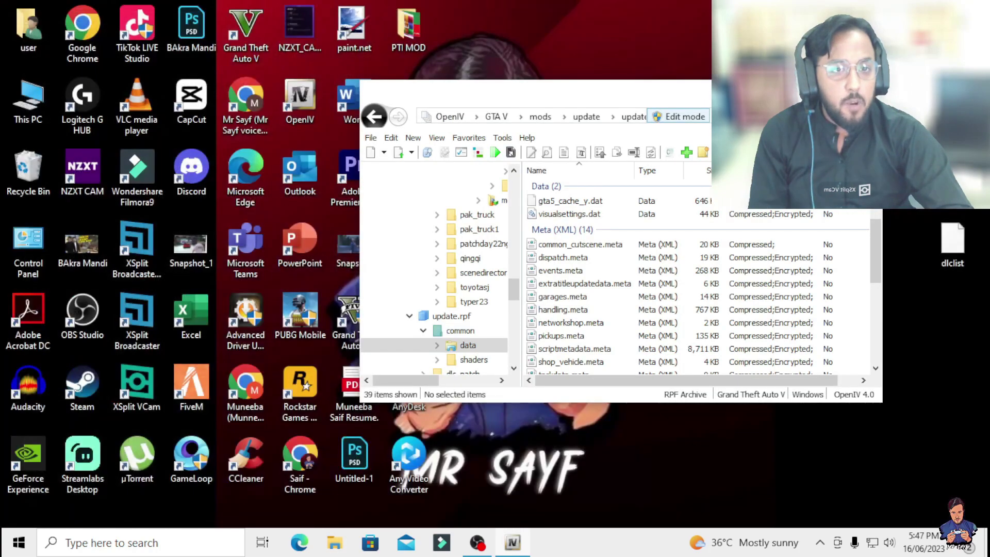
pyautogui.press('super+Up')
pyautogui.press('super+Down')
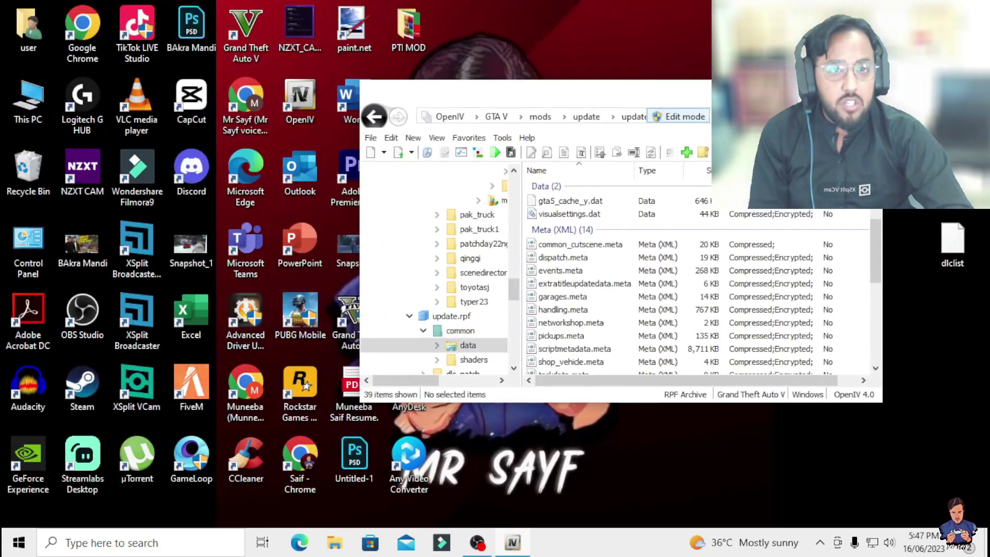
pyautogui.scroll(-5, 567, 247)
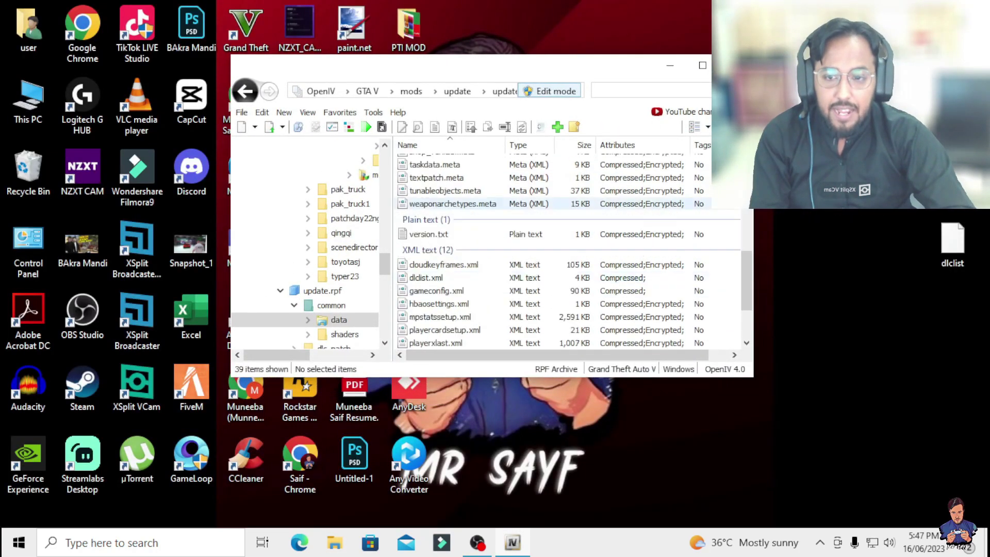
pyautogui.scroll(6, 567, 247)
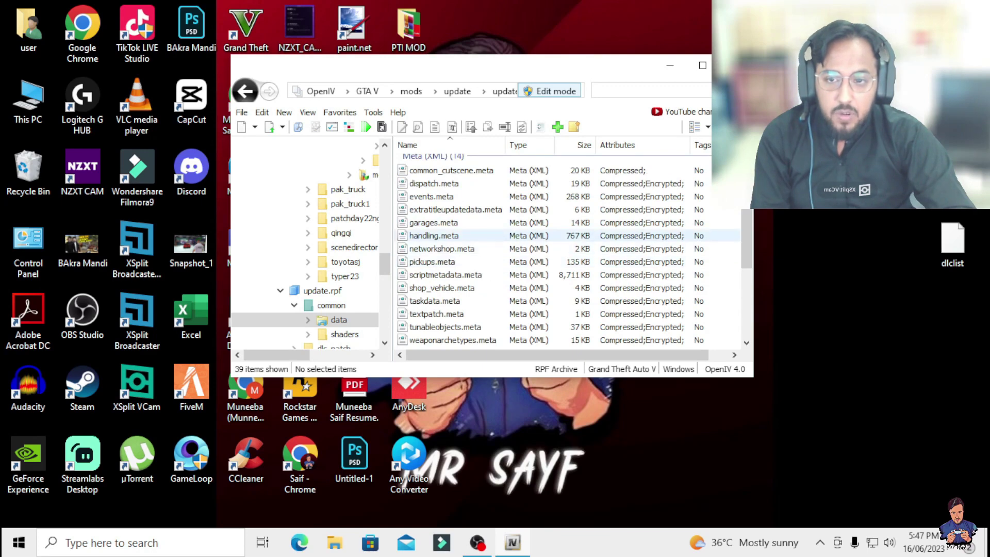
pyautogui.scroll(-2, 516, 188)
pyautogui.scroll(-2, 516, 188)
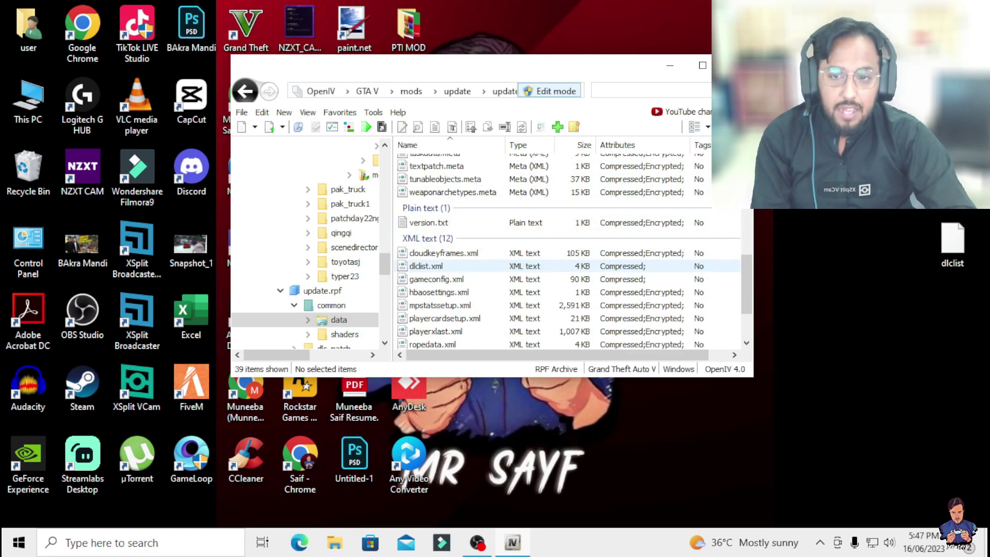
pyautogui.click(428, 266)
pyautogui.moveTo(428, 266); pyautogui.dragTo(843, 315)
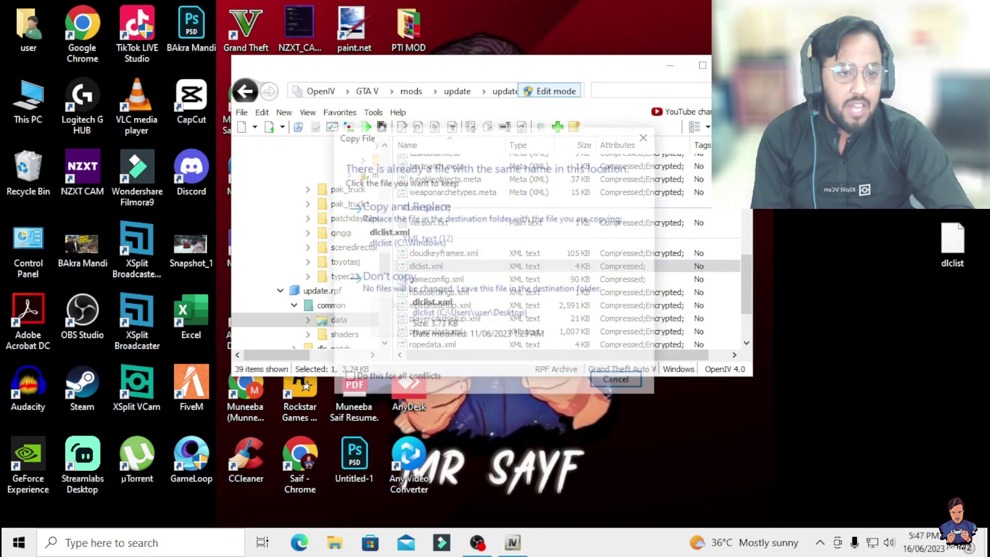
pyautogui.click(493, 223)
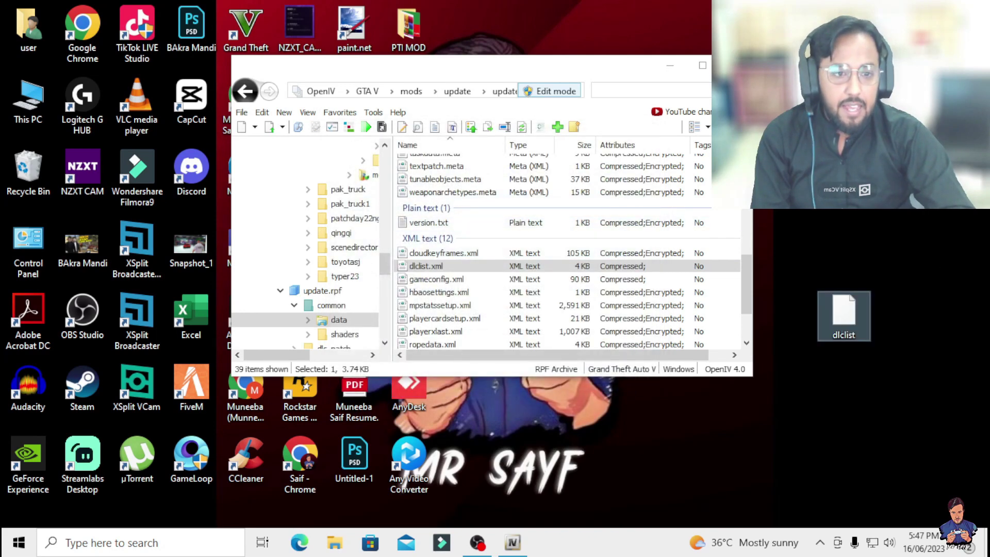
# Open the desktop dlclist file in Notepad, highlight the line <Item>dlcpacks:/toyotasj/</Item> near the end, and close the file
pyautogui.doubleClick(844, 316)
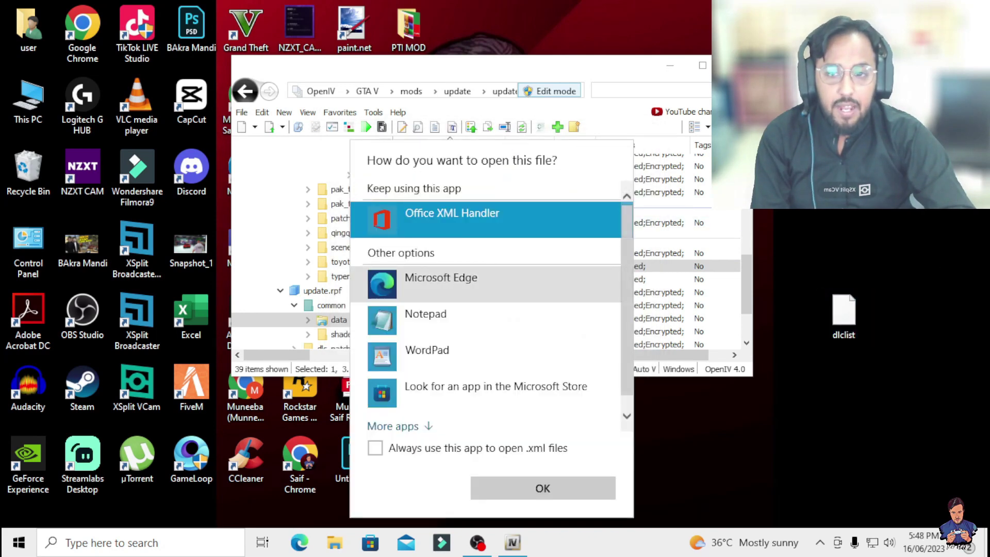
pyautogui.click(486, 319)
pyautogui.press('Return')
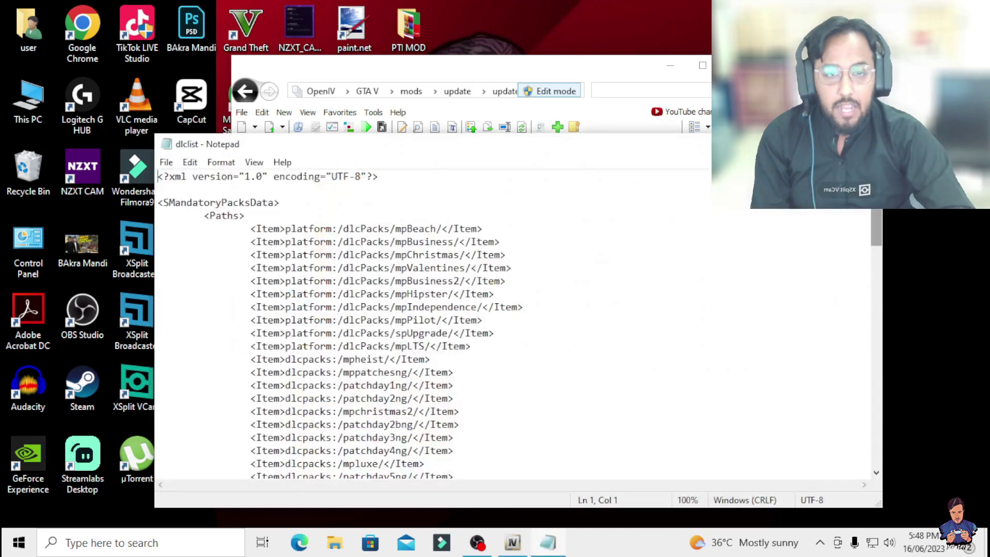
pyautogui.press('super+Up')
pyautogui.scroll(-20, 356, 263)
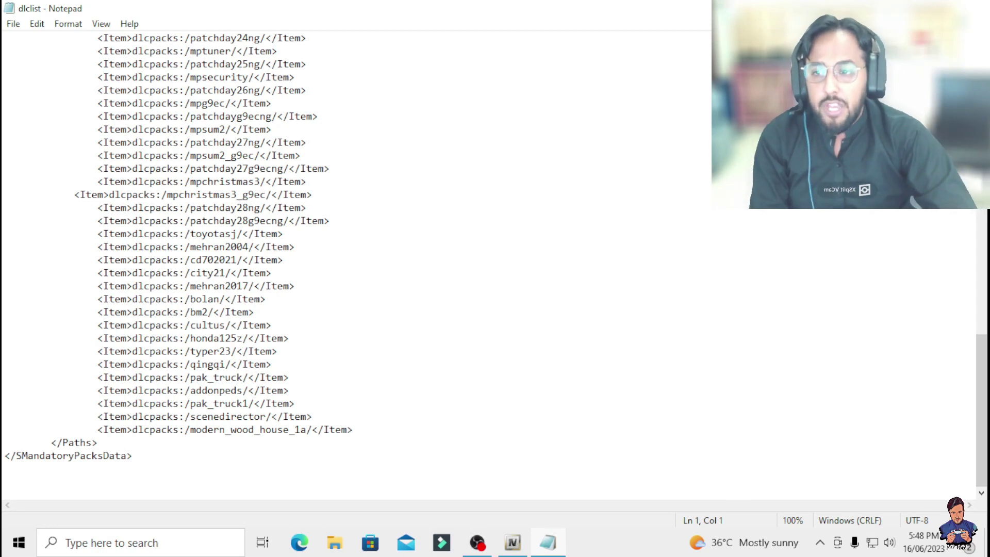
pyautogui.moveTo(284, 234); pyautogui.dragTo(98, 234)
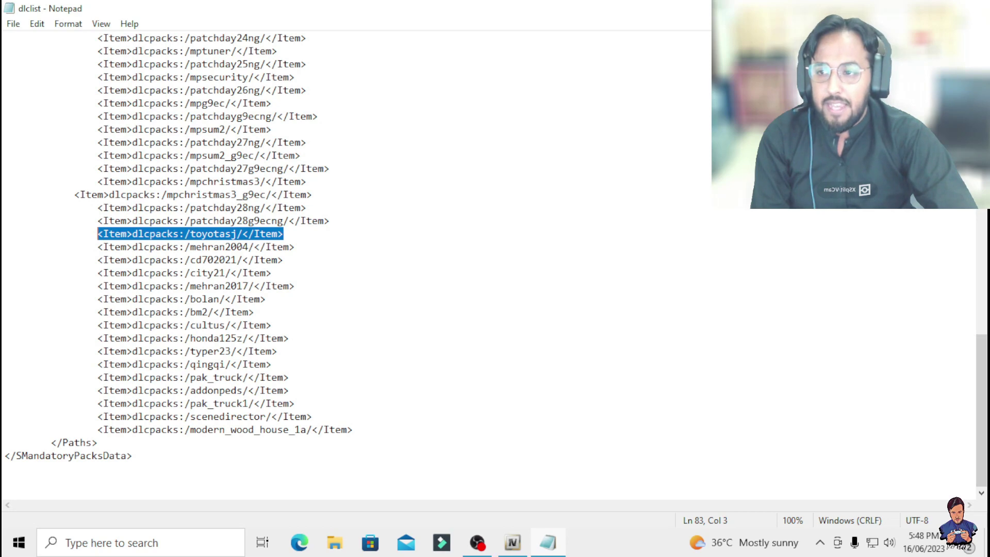
pyautogui.hotkey('alt', 'F4')
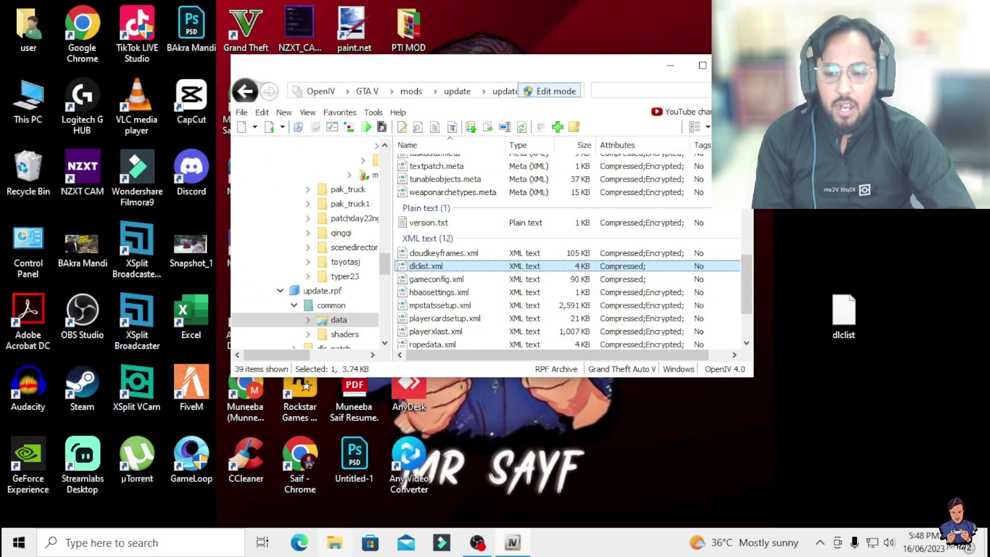
# Move the OpenIV window aside and open the Honda Civic Type R 2023 folder in PTI MOD down to its typer23 folder
pyautogui.moveTo(619, 67); pyautogui.dragTo(712, 147)
pyautogui.doubleClick(409, 28)
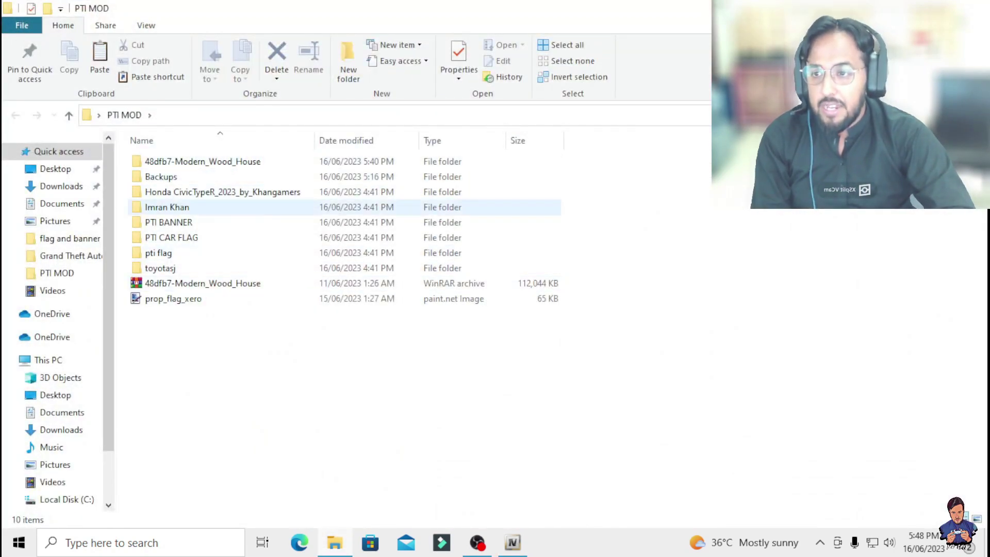
pyautogui.doubleClick(222, 192)
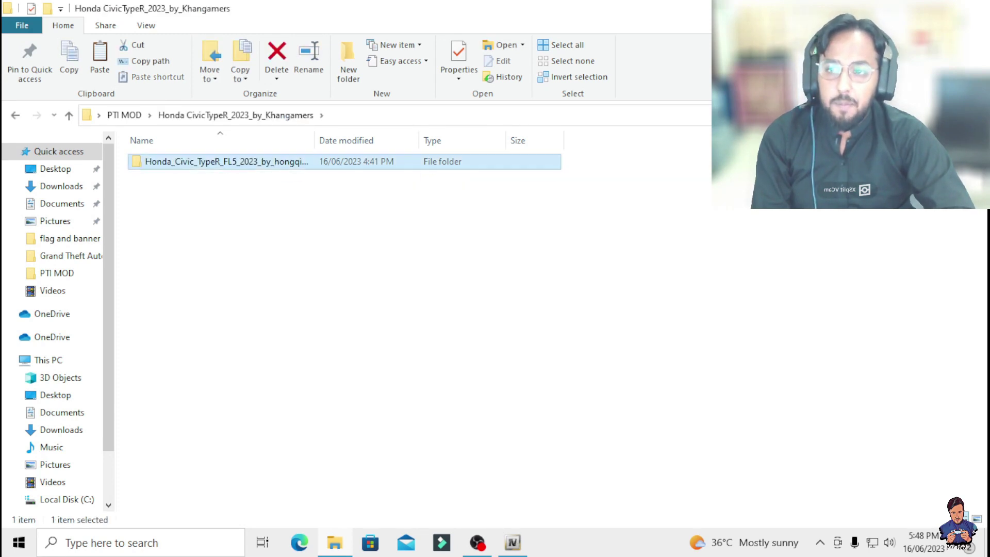
pyautogui.doubleClick(222, 161)
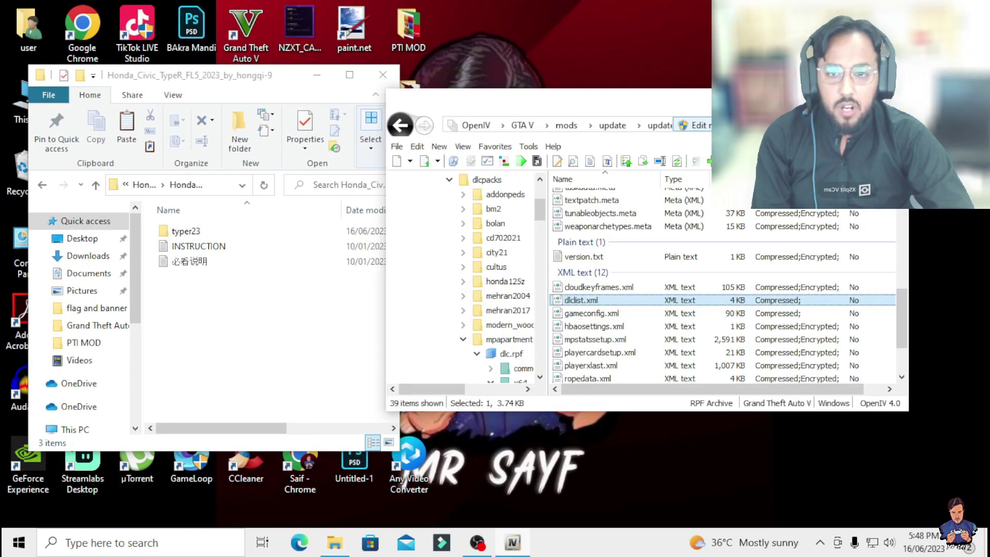
# Open mods > update > x64 > dlcpacks in OpenIV and select the typer23 folder in File Explorer
pyautogui.click(566, 125)
pyautogui.click(576, 209)
pyautogui.doubleClick(576, 209)
pyautogui.doubleClick(572, 209)
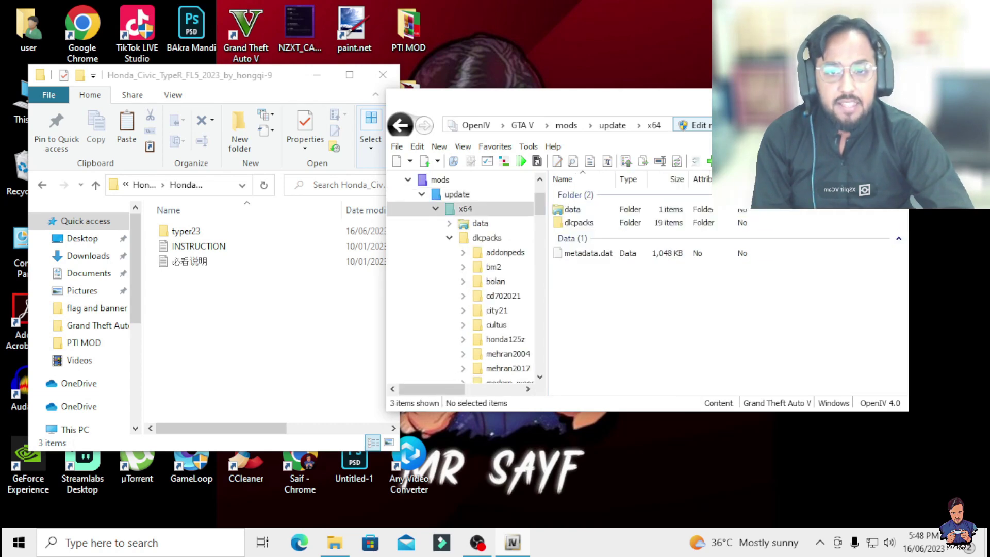
pyautogui.doubleClick(578, 222)
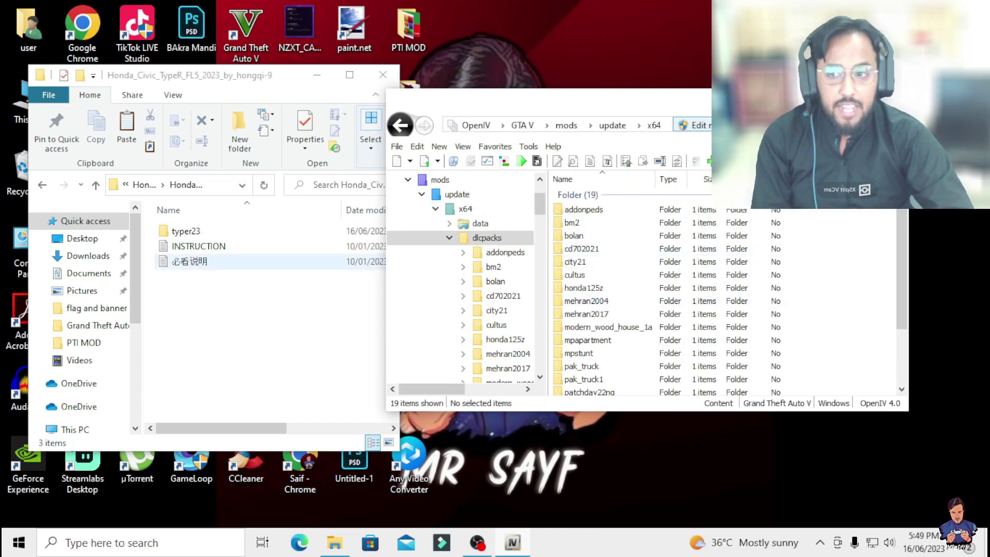
pyautogui.moveTo(289, 230); pyautogui.dragTo(400, 231)
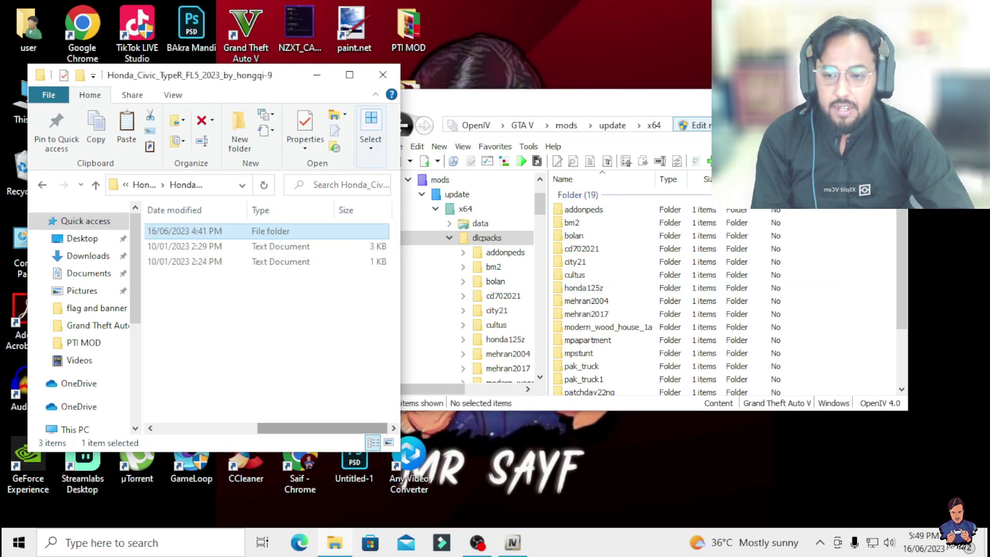
pyautogui.moveTo(323, 428); pyautogui.dragTo(222, 428)
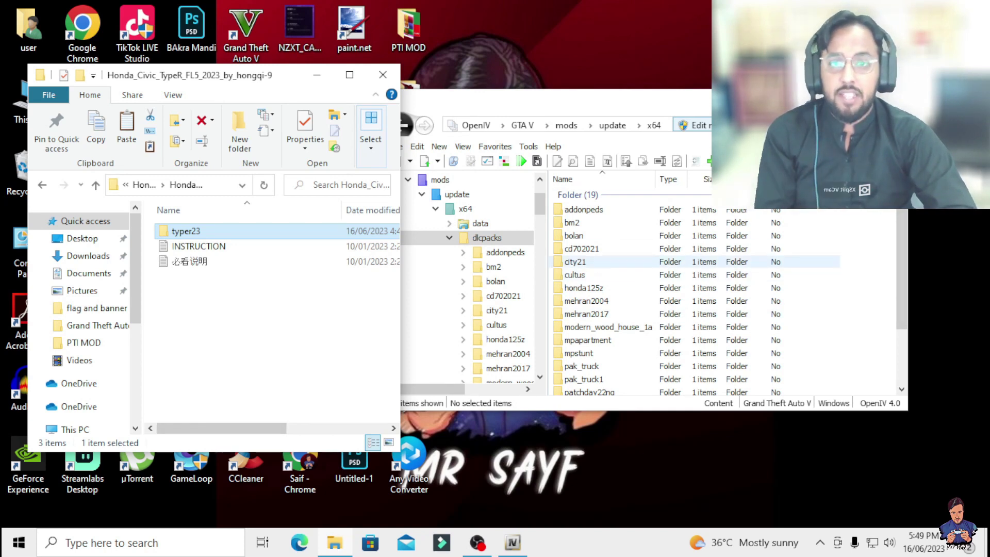
# Open the Honda mod's INSTRUCTION file, copy the line <item>dlcpacks:\typer23\</item>, and close the file
pyautogui.doubleClick(222, 246)
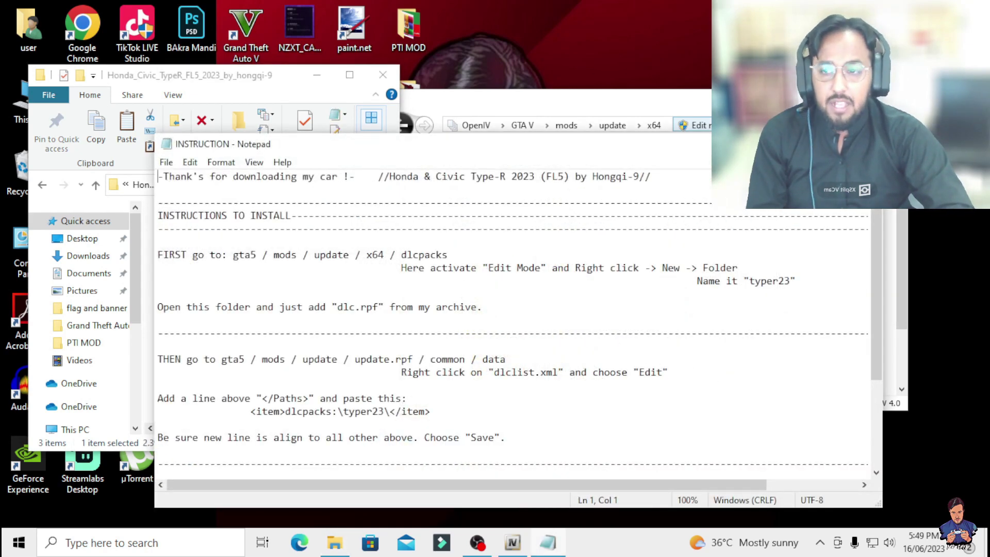
pyautogui.scroll(-1, 513, 324)
pyautogui.moveTo(431, 373); pyautogui.dragTo(246, 372)
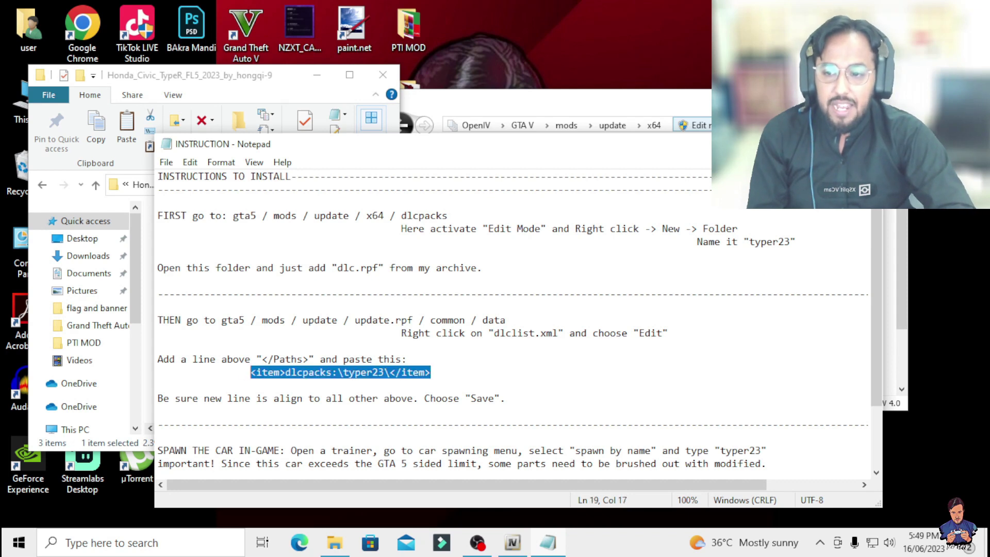
pyautogui.rightClick(266, 373)
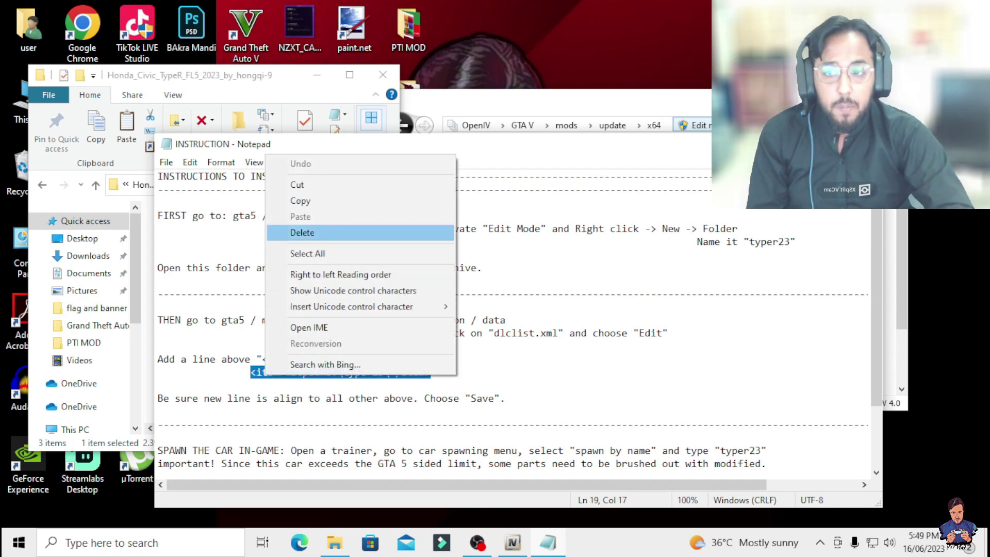
pyautogui.click(301, 200)
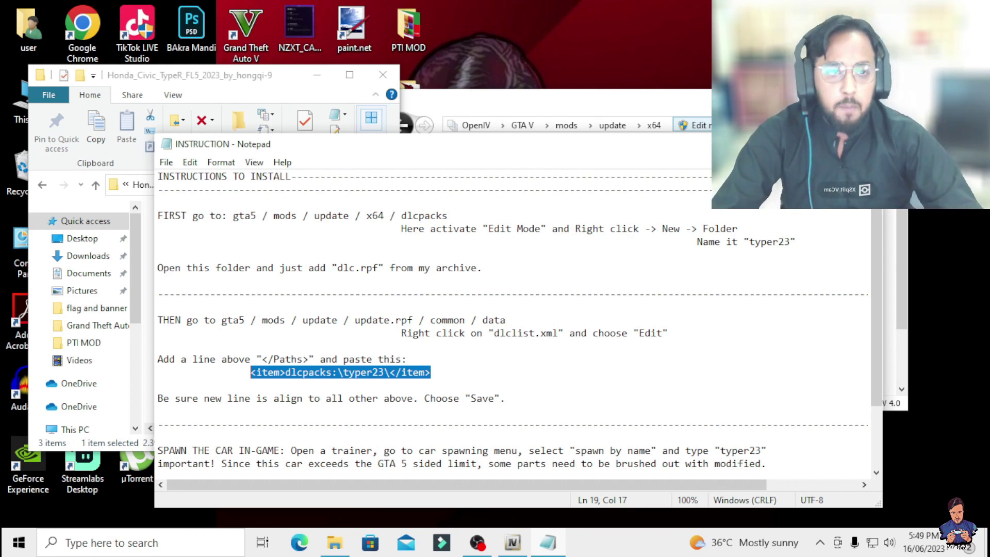
pyautogui.hotkey('alt', 'F4')
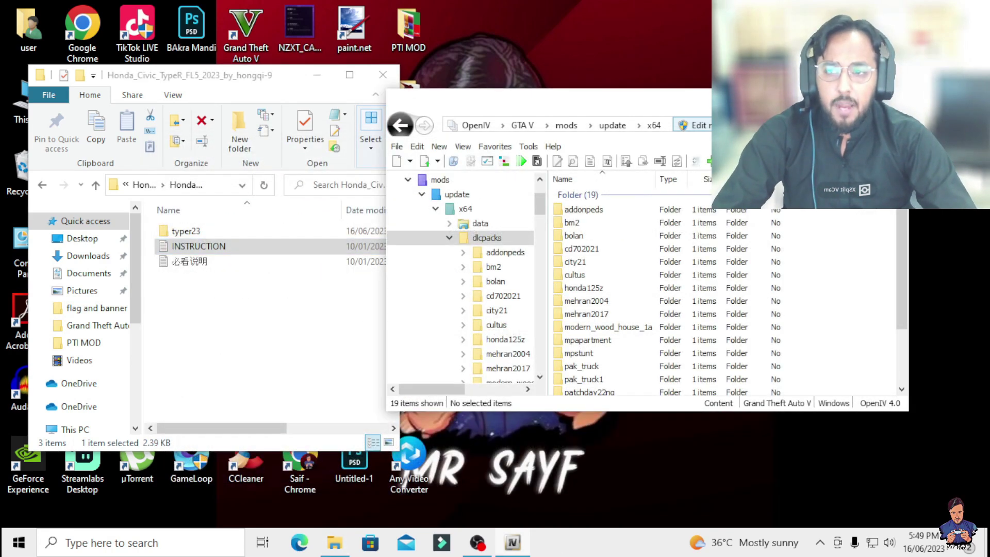
# Return File Explorer to PTI MOD and open Imran Khan > dlcpacks, with OpenIV back at x64 and moved aside
pyautogui.click(400, 125)
pyautogui.click(42, 185)
pyautogui.click(42, 185)
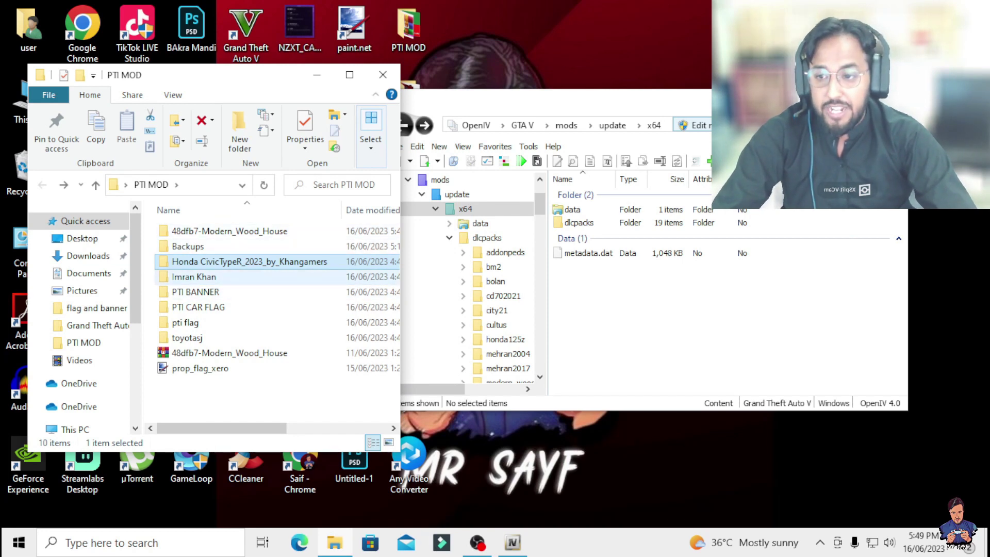
pyautogui.doubleClick(242, 277)
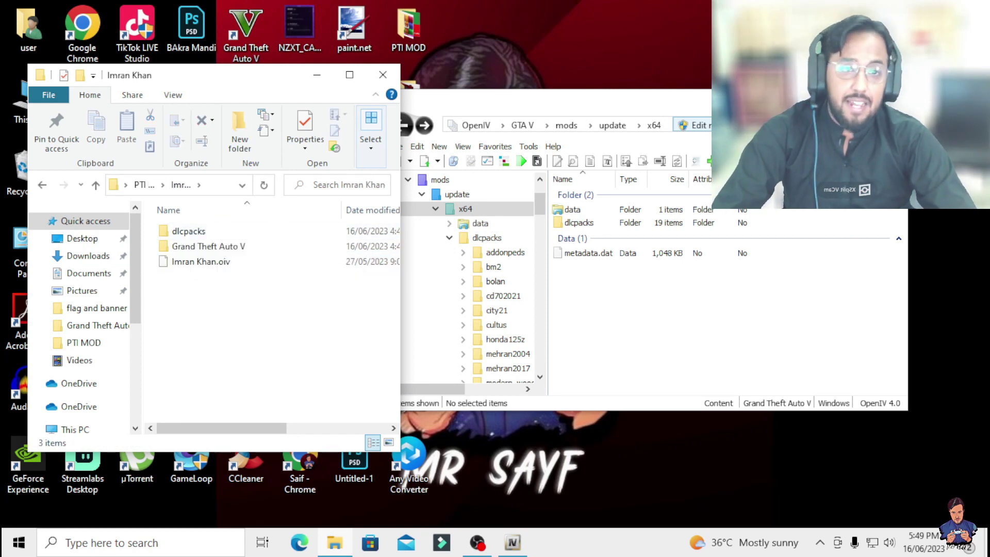
pyautogui.moveTo(557, 100); pyautogui.dragTo(604, 101)
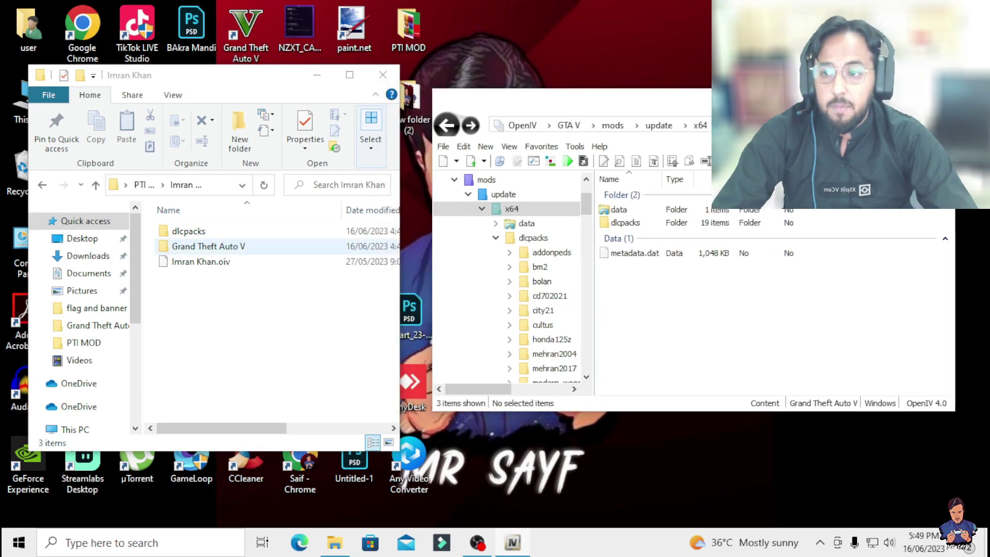
pyautogui.doubleClick(206, 232)
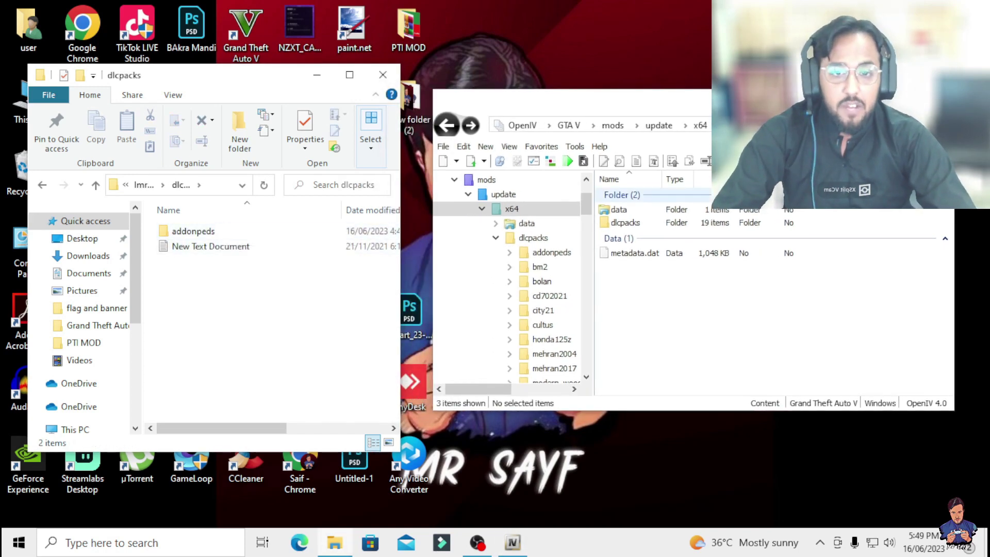
# Open dlcpacks in OpenIV, select the Imran Khan mod's addonpeds folder, and inspect the installed addonpeds folder before returning to dlcpacks
pyautogui.scroll(2, 508, 281)
pyautogui.doubleClick(625, 223)
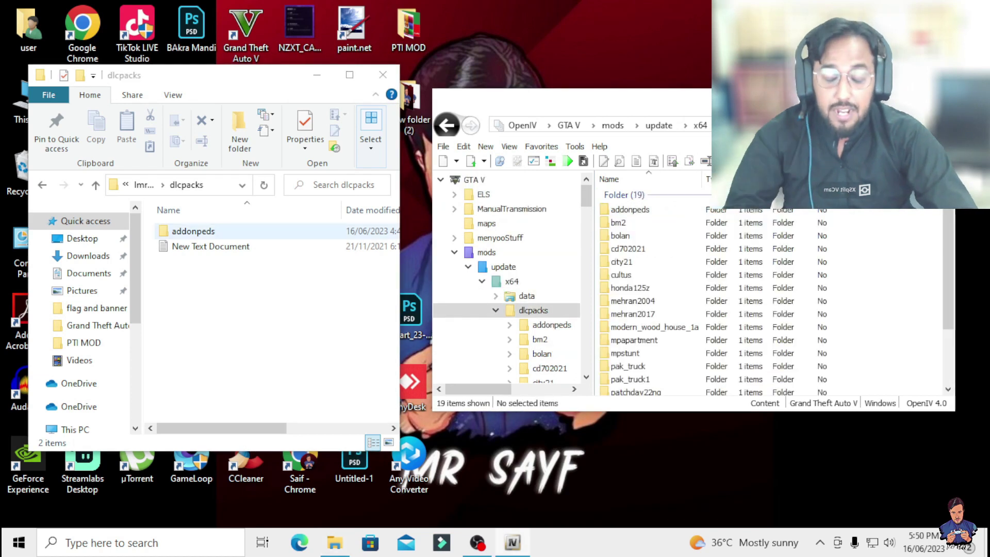
pyautogui.moveTo(237, 233); pyautogui.dragTo(363, 246)
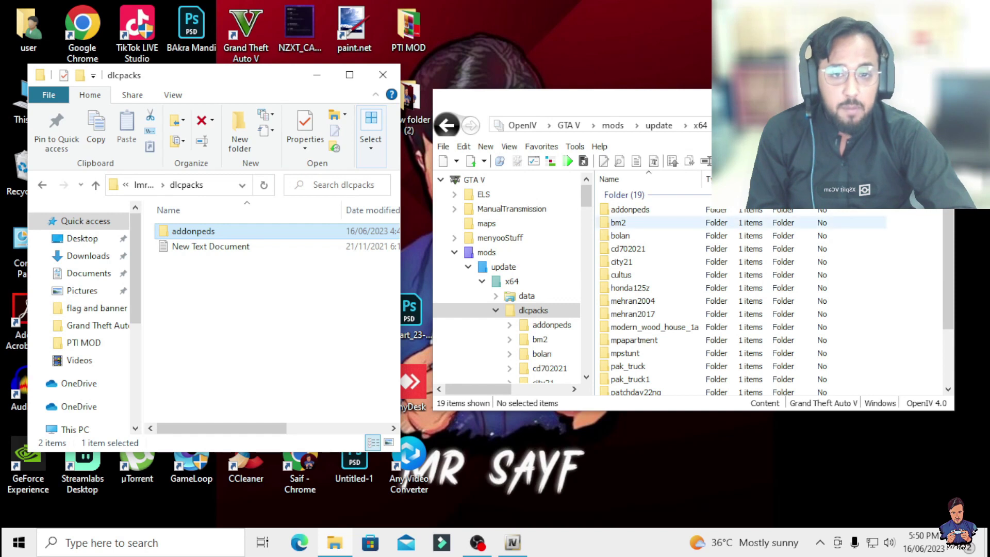
pyautogui.doubleClick(630, 210)
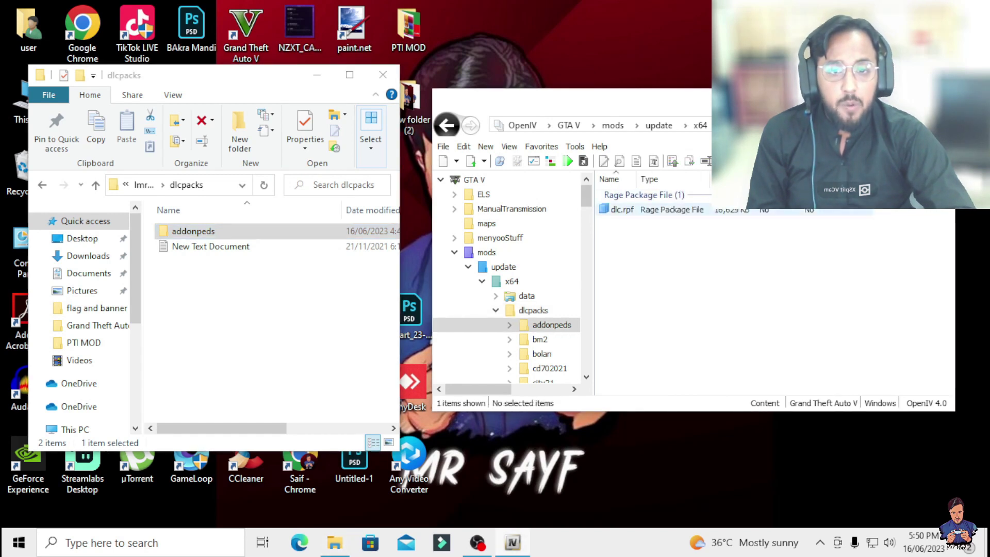
pyautogui.click(446, 125)
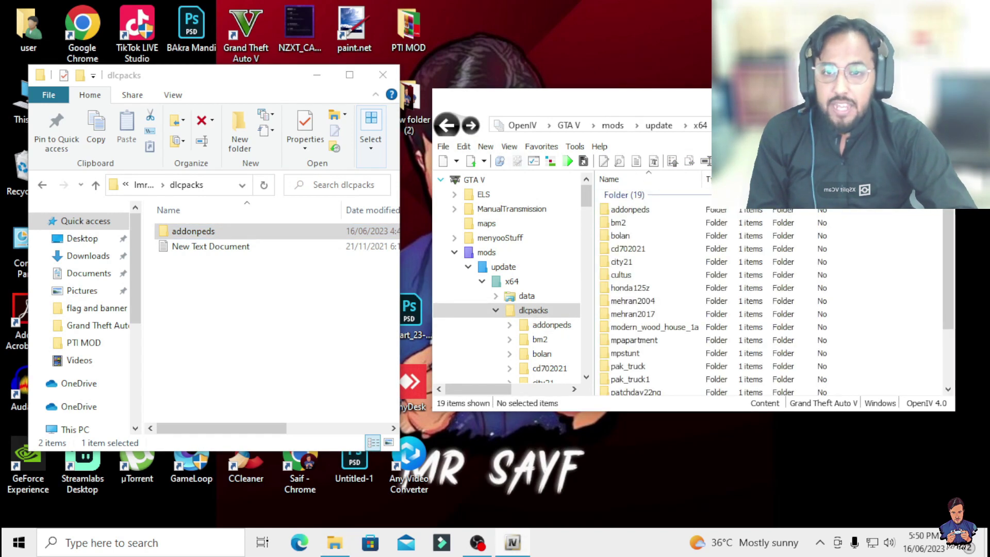
# Go back to the Imran Khan folder in File Explorer and open Grand Theft Auto V > scripts
pyautogui.click(42, 185)
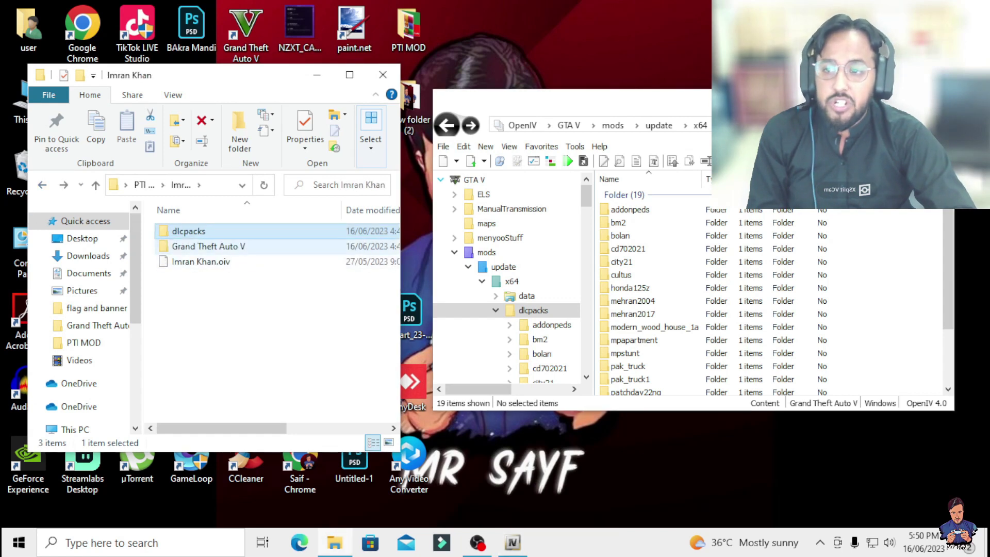
pyautogui.doubleClick(242, 246)
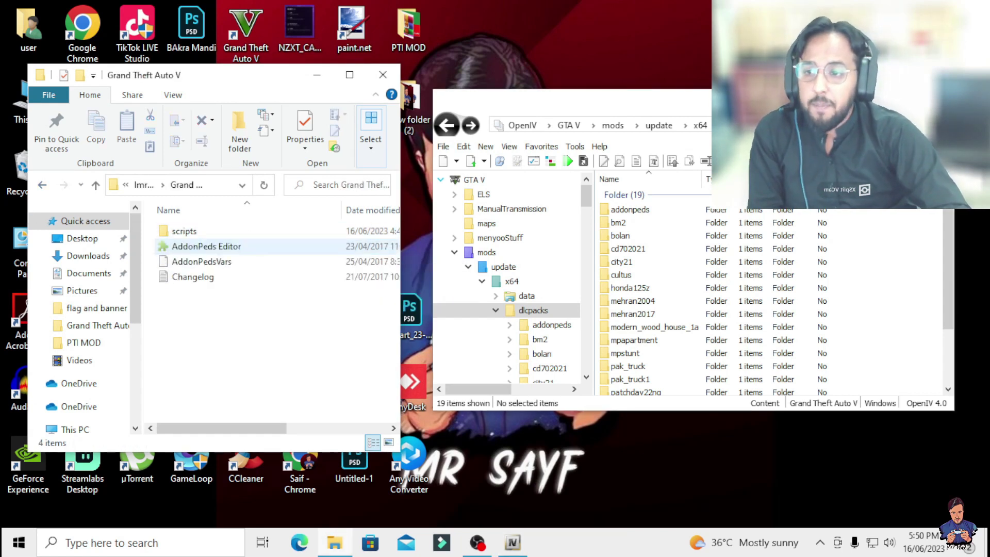
pyautogui.doubleClick(184, 232)
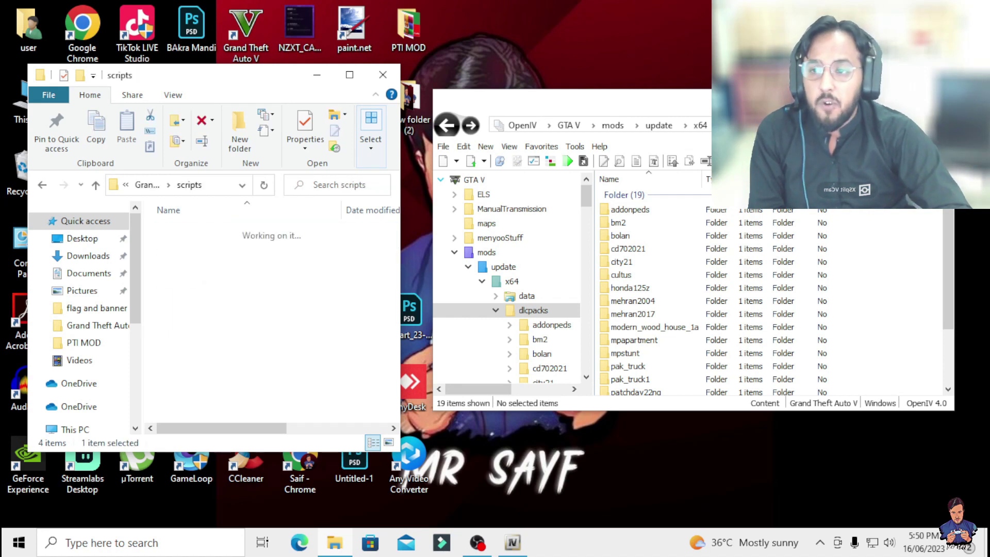
# Open the Imran Khan mod's scripts folder and the GTA V scripts folder in OpenIV, and select PedSelector.dll
pyautogui.hotkey('alt', 'Left')
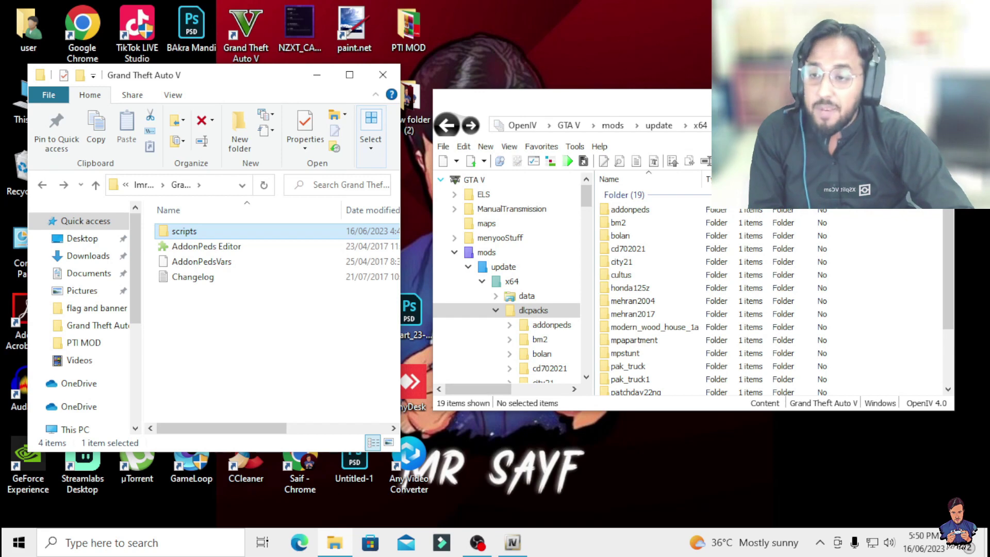
pyautogui.doubleClick(184, 231)
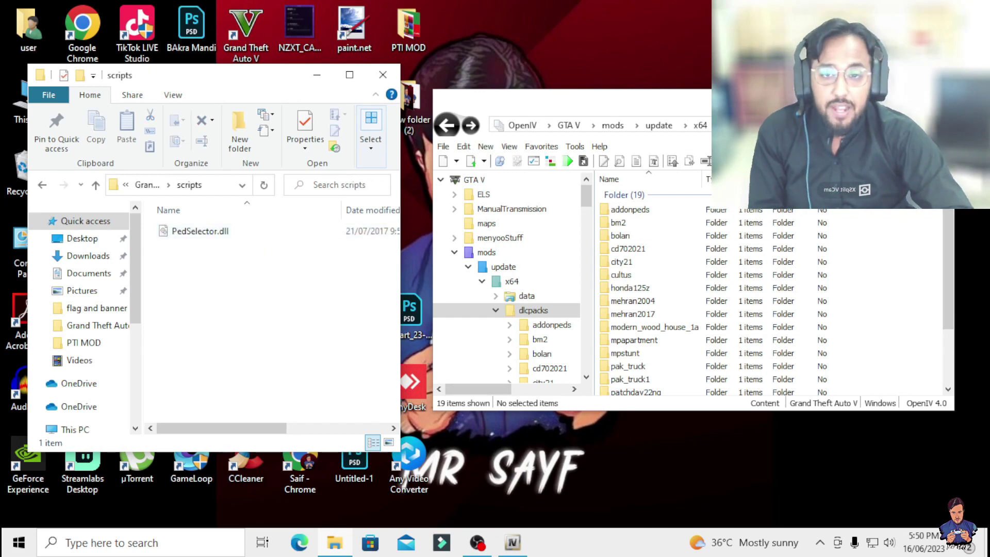
pyautogui.click(474, 179)
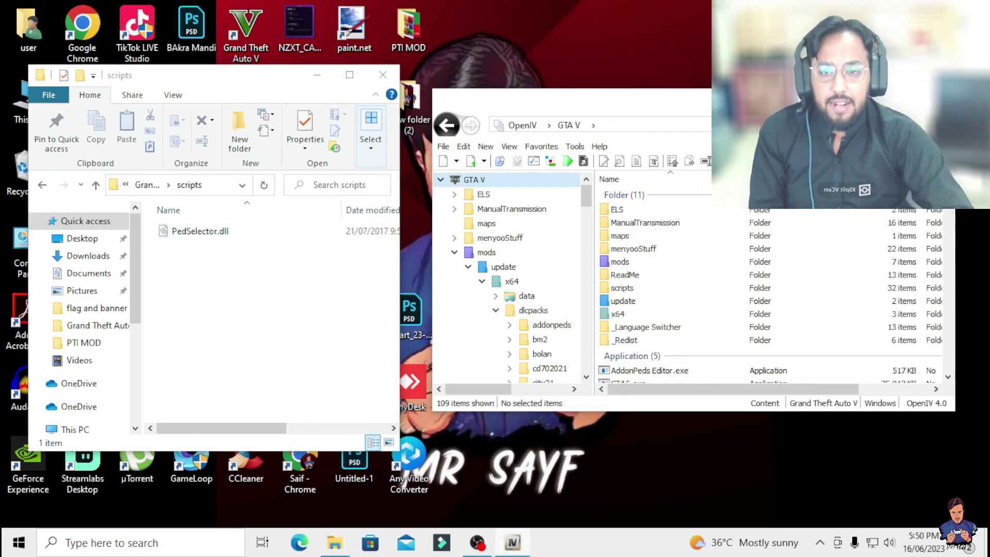
pyautogui.doubleClick(622, 288)
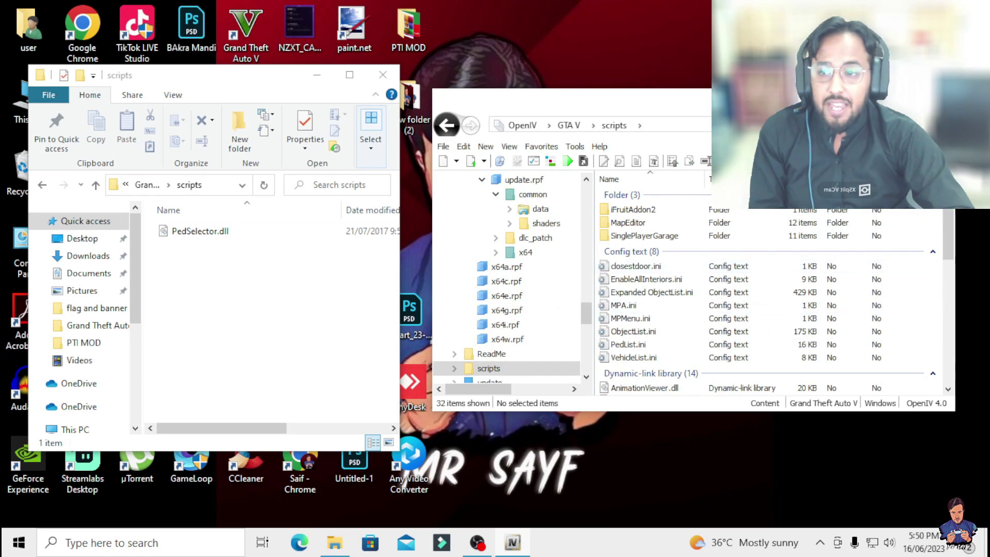
pyautogui.moveTo(259, 230); pyautogui.dragTo(325, 232)
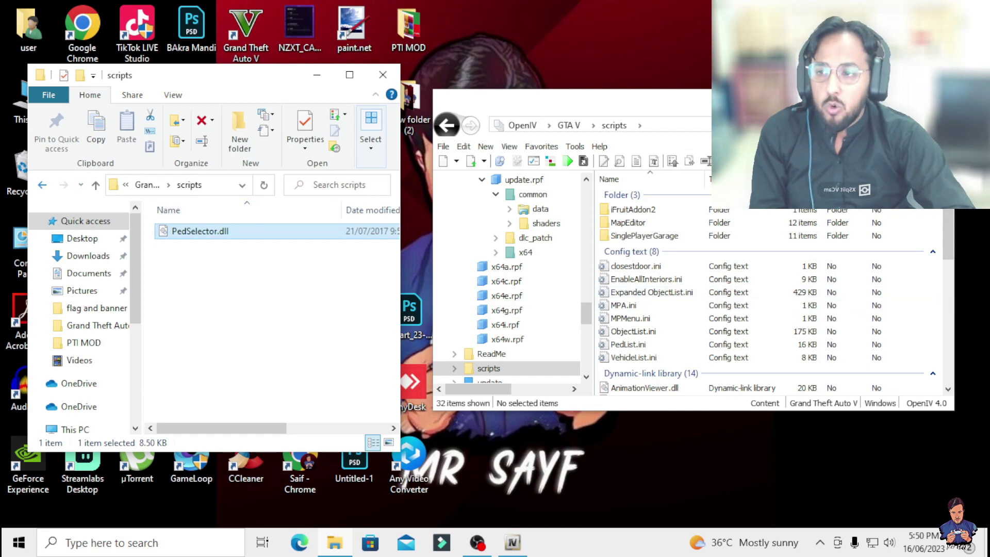
# Return File Explorer to the mod's Grand Theft Auto V folder and OpenIV to the GTA V root folder
pyautogui.press('BackSpace')
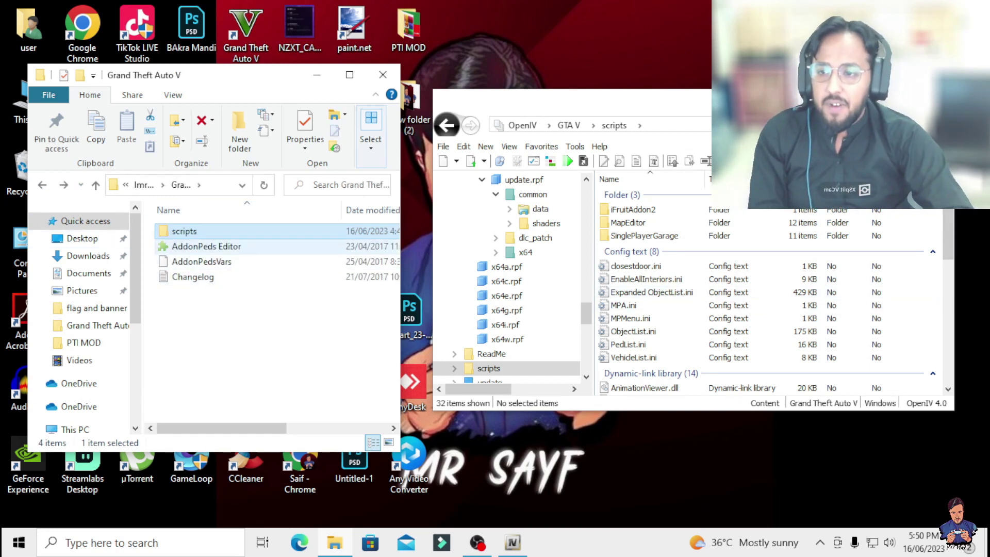
pyautogui.click(247, 299)
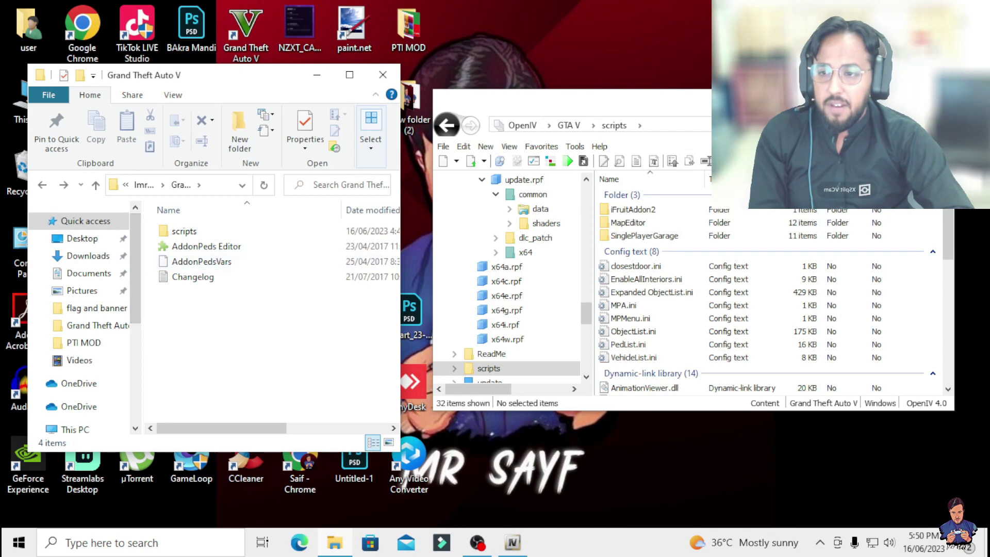
pyautogui.click(447, 124)
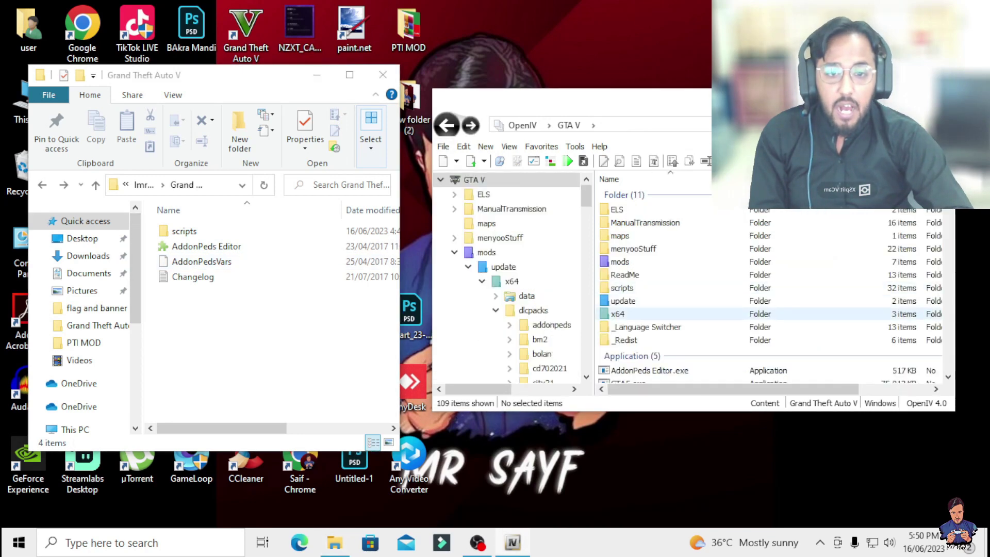
pyautogui.scroll(-1, 650, 320)
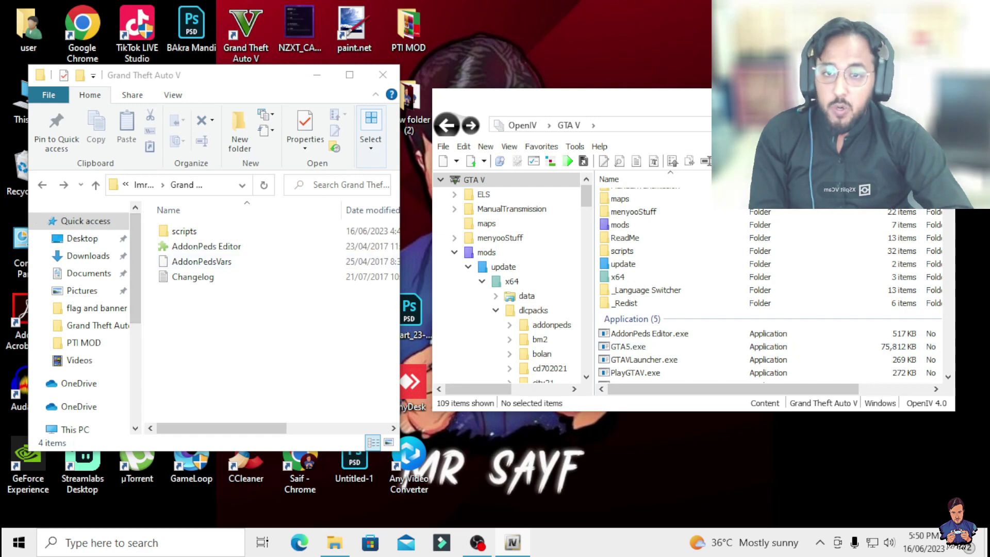
pyautogui.doubleClick(474, 179)
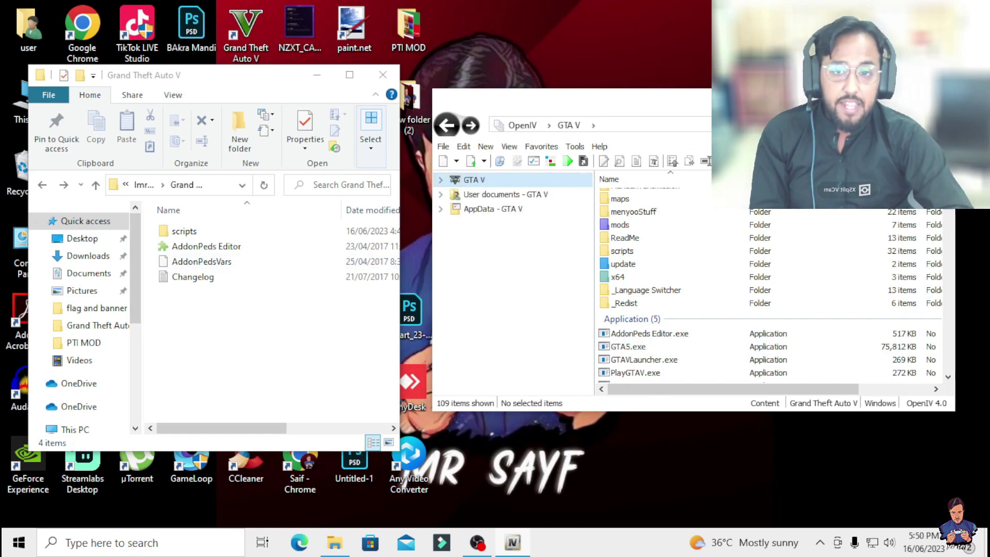
pyautogui.doubleClick(473, 180)
pyautogui.scroll(1, 670, 262)
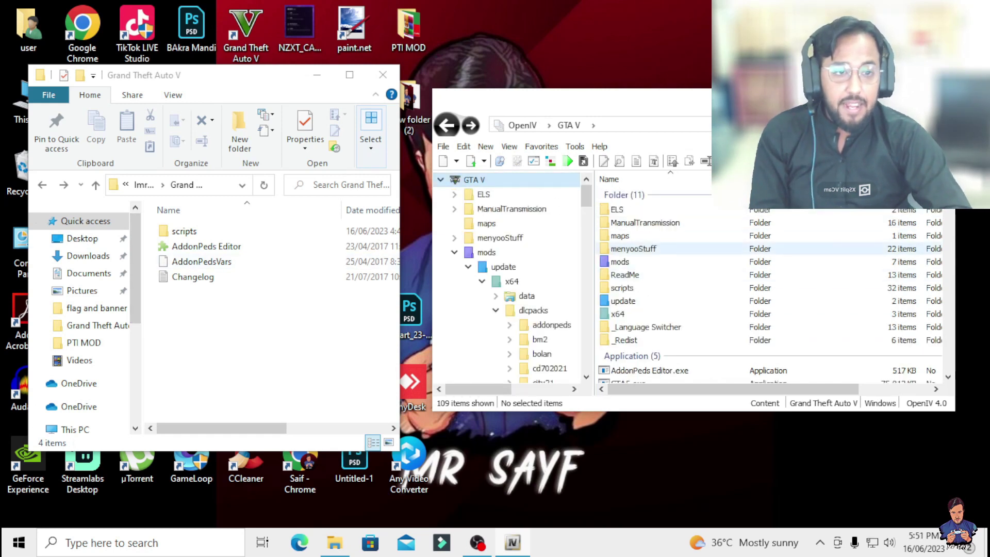
# Select AddonPeds Editor and AddonPedsVars in the mod's folder, with the application files in OpenIV's GTA V root in view
pyautogui.scroll(-2, 671, 261)
pyautogui.scroll(2, 671, 261)
pyautogui.scroll(-2, 671, 262)
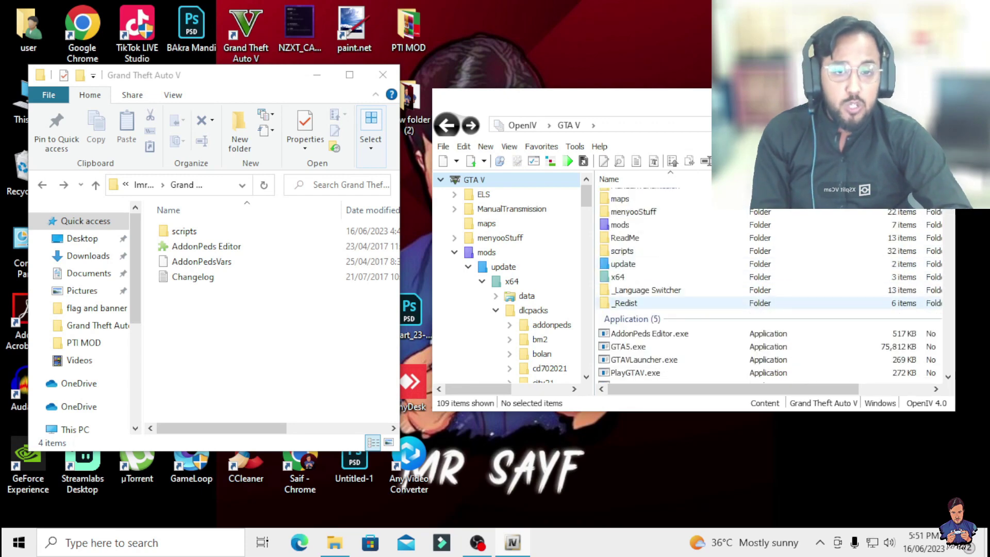
pyautogui.hscroll(1, 217, 277)
pyautogui.moveTo(232, 428); pyautogui.dragTo(221, 428)
pyautogui.moveTo(153, 266); pyautogui.dragTo(670, 336)
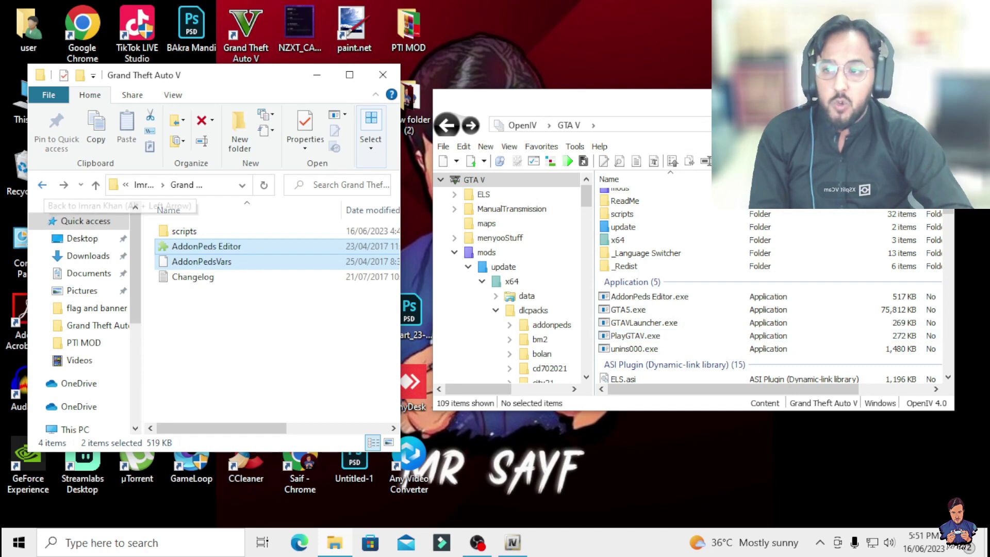
# Install the Imran Khan.oiv package from the Imran Khan folder into the "mods" folder and close the package installer
pyautogui.click(42, 185)
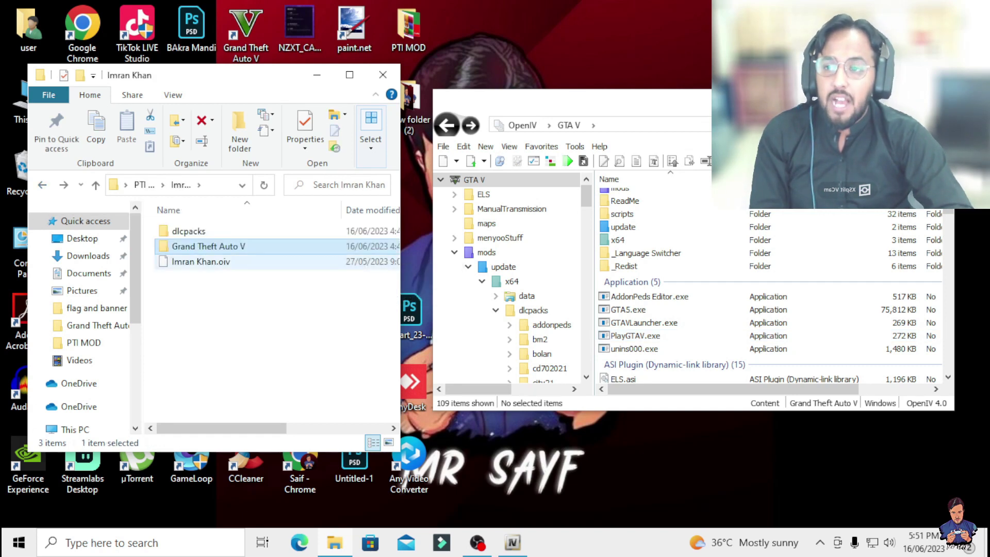
pyautogui.click(198, 264)
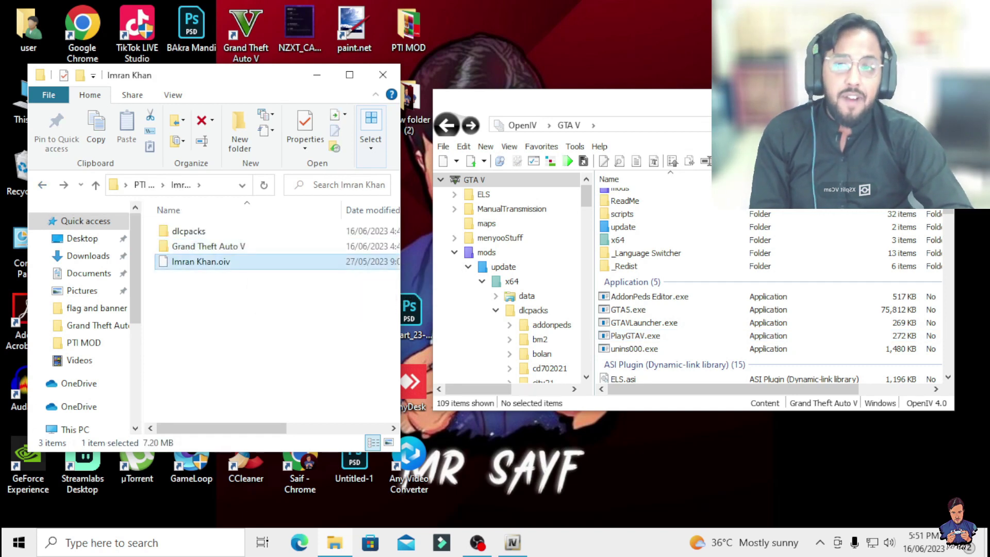
pyautogui.moveTo(207, 262); pyautogui.dragTo(270, 294)
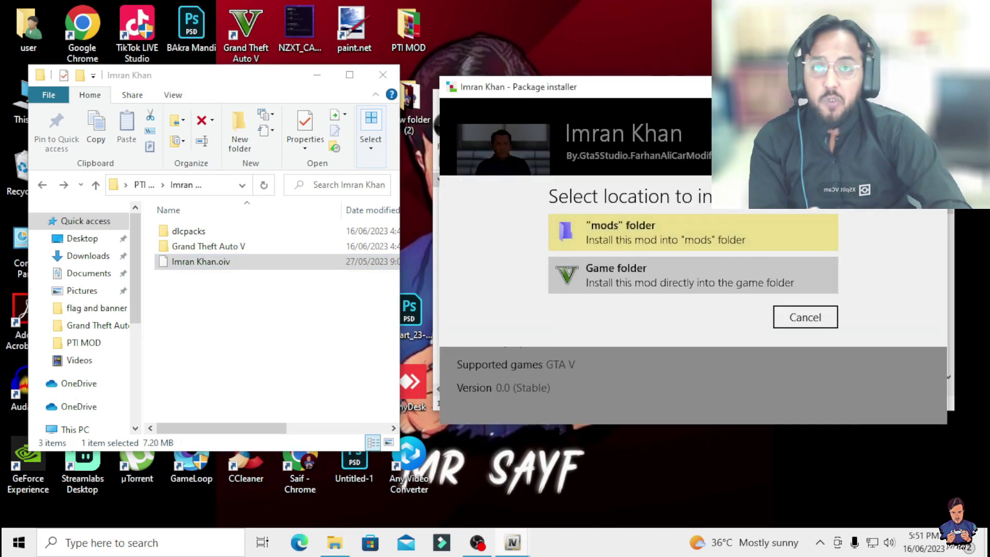
pyautogui.click(692, 232)
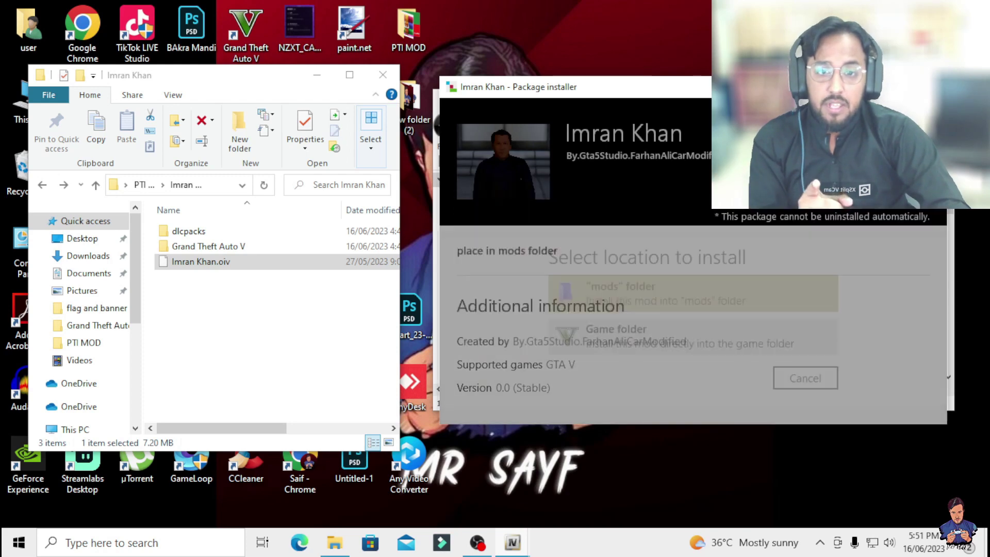
pyautogui.press('Return')
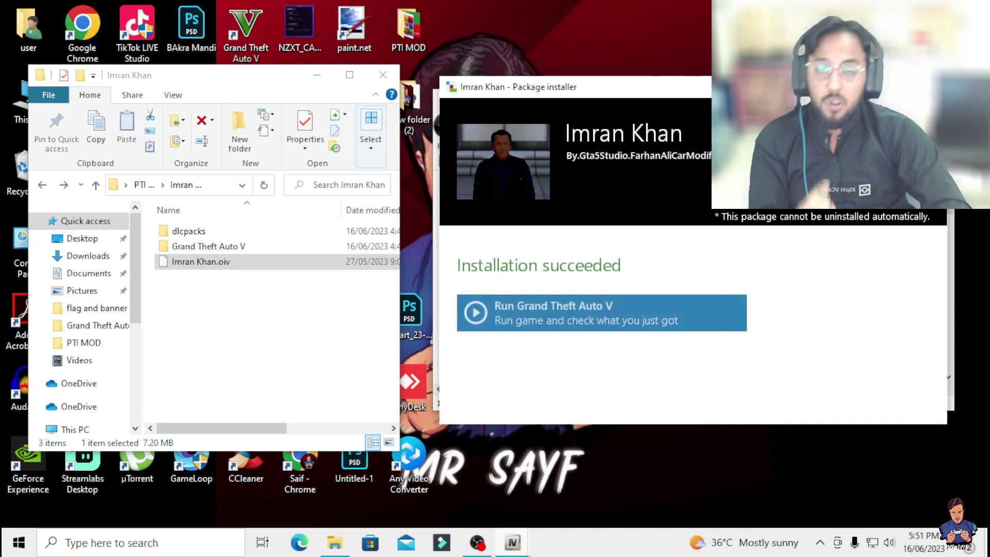
pyautogui.click(893, 396)
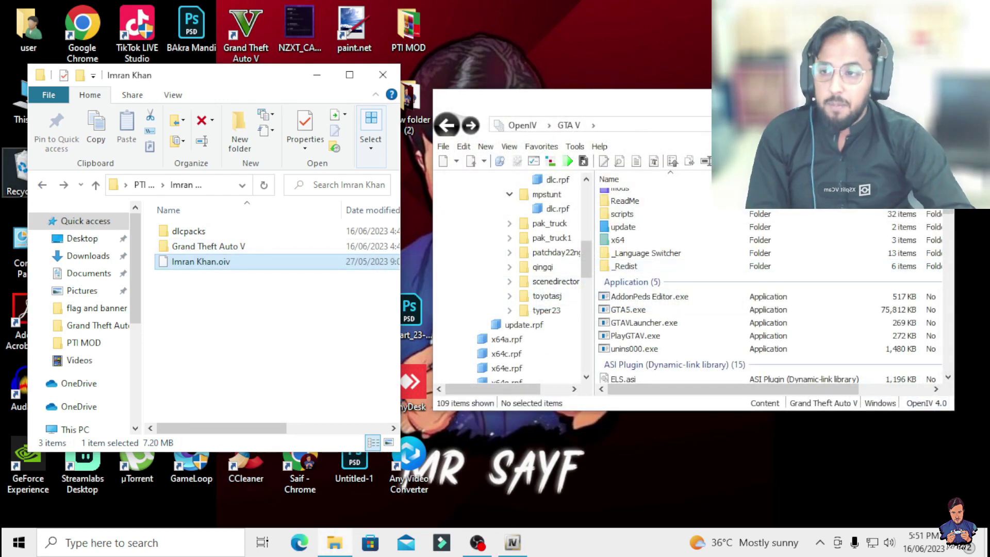
# Return File Explorer to PTI MOD, minimize OpenIV, and move the Explorer window off the desktop shortcuts
pyautogui.click(42, 185)
pyautogui.click(895, 98)
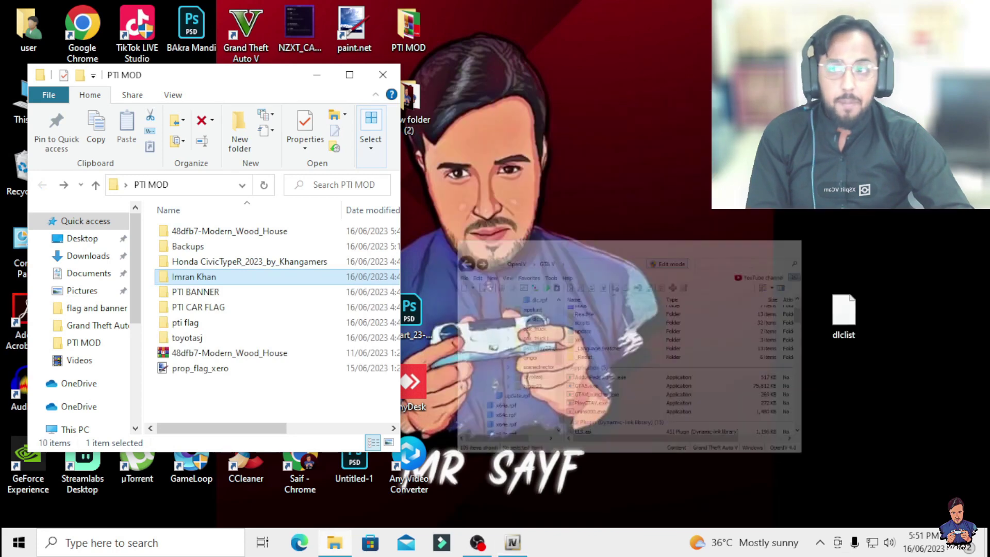
pyautogui.moveTo(147, 75); pyautogui.dragTo(602, 195)
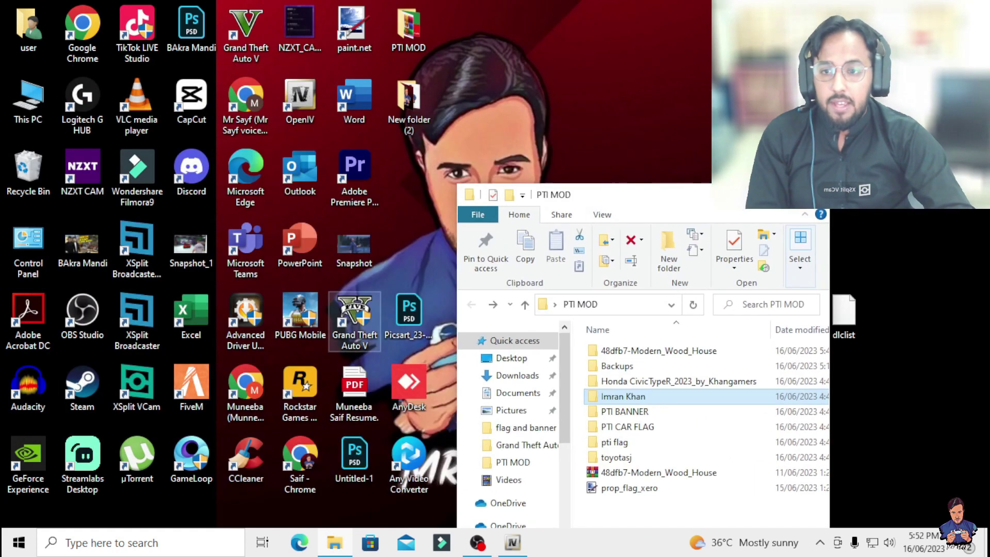
# Open the file location of the desktop's Grand Theft Auto V shortcut and maximize the folder window
pyautogui.rightClick(338, 320)
pyautogui.click(395, 203)
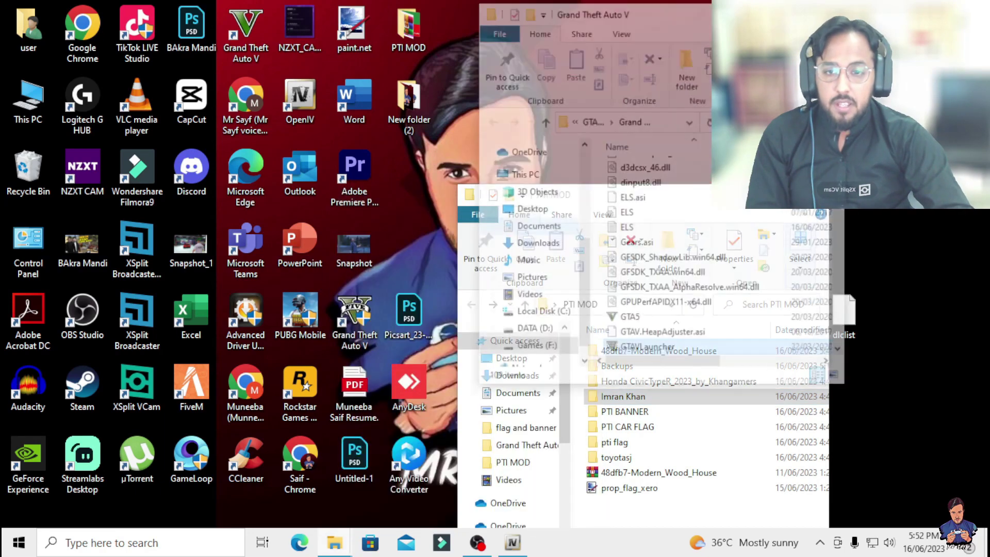
pyautogui.press('super+Up')
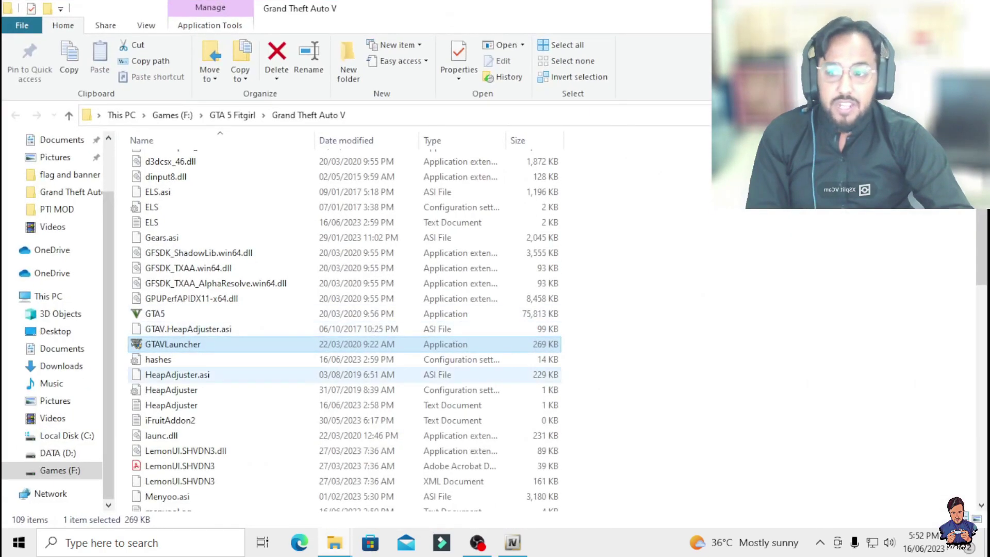
pyautogui.scroll(5, 345, 325)
pyautogui.scroll(2, 340, 324)
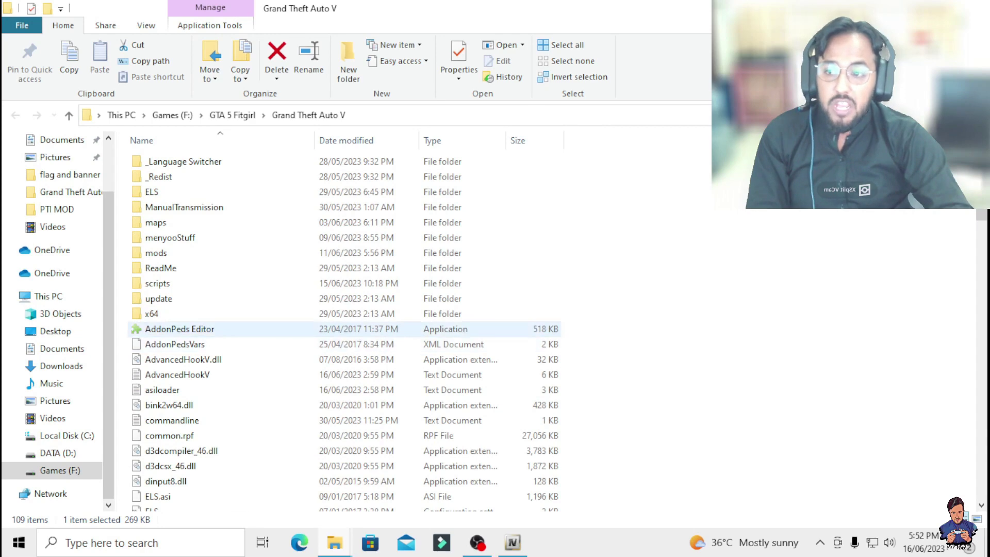
# Try to run AddonPeds Editor from the game folder without administrator rights, and close it
pyautogui.doubleClick(180, 329)
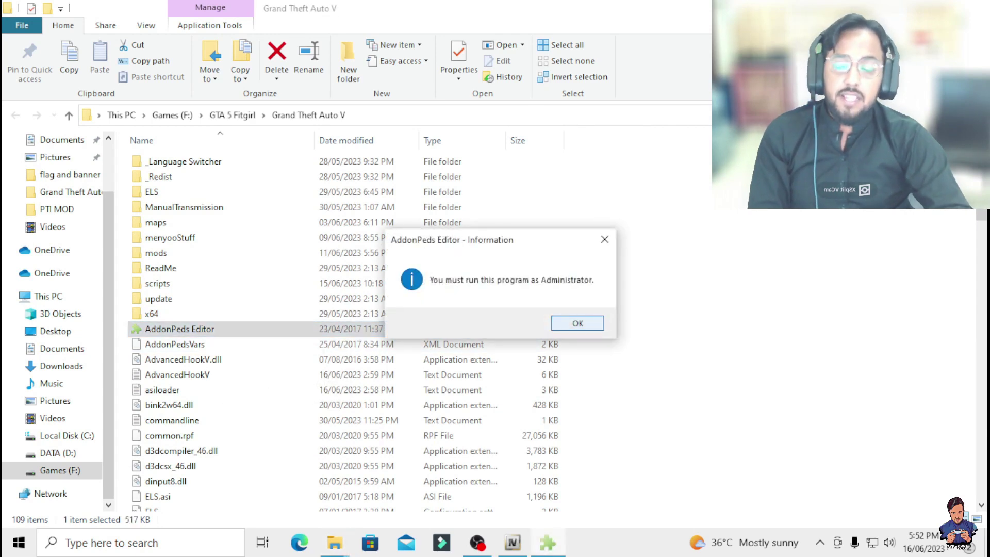
pyautogui.press('Return')
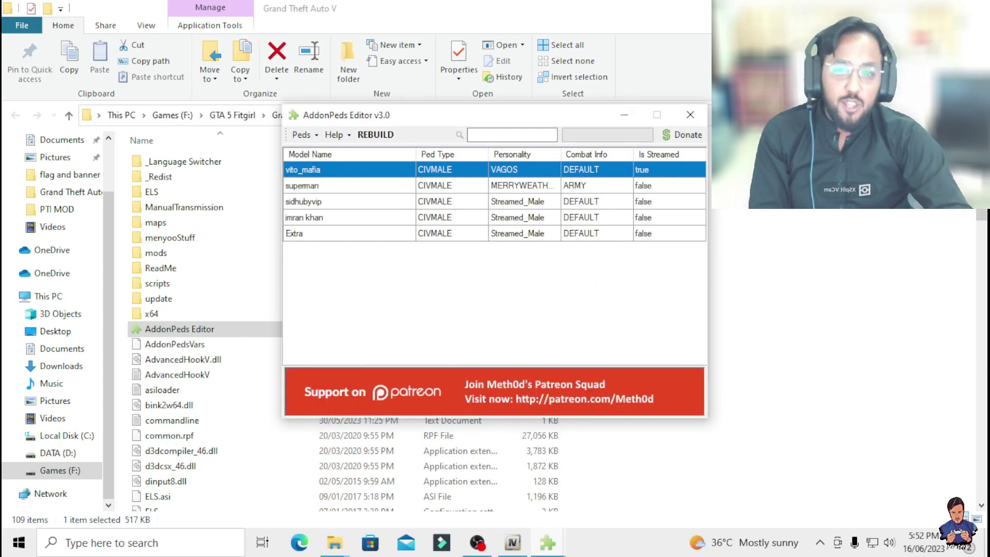
pyautogui.click(691, 115)
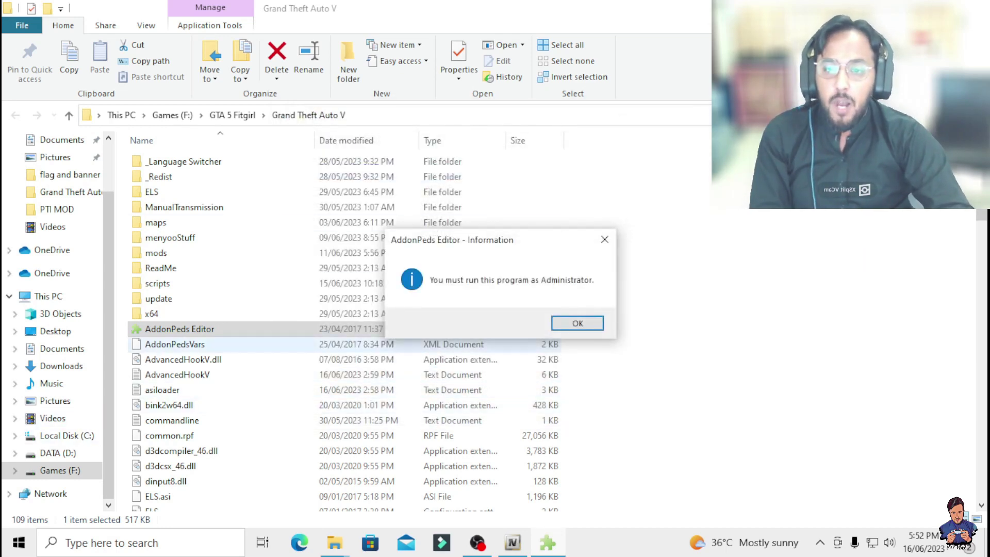
pyautogui.press('Return')
# Run AddonPeds Editor as administrator and select the imran khan model
pyautogui.rightClick(302, 329)
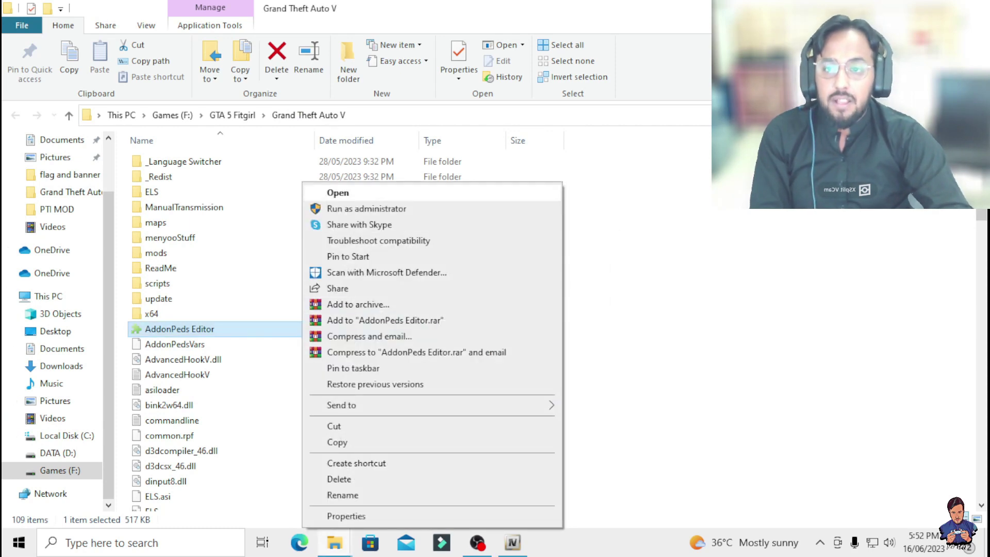
pyautogui.click(366, 209)
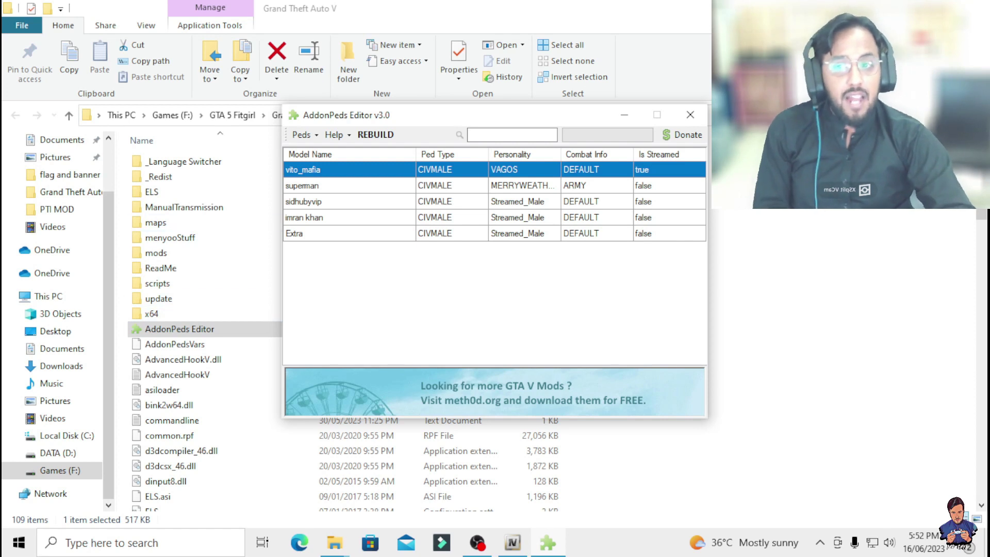
pyautogui.click(304, 217)
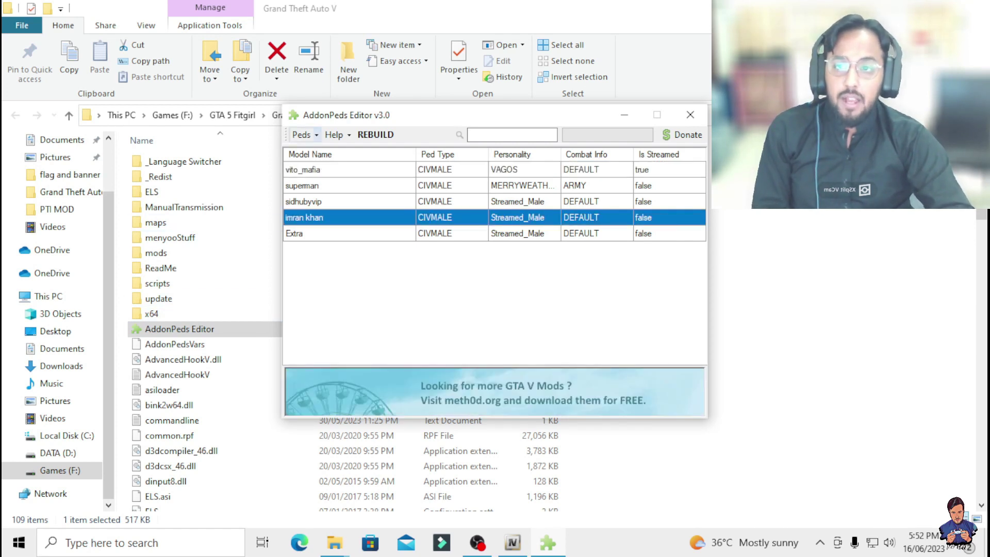
# Start a new ped, set its Ped Type to Male, check the Is Streamed options, and close the form without adding it
pyautogui.click(302, 134)
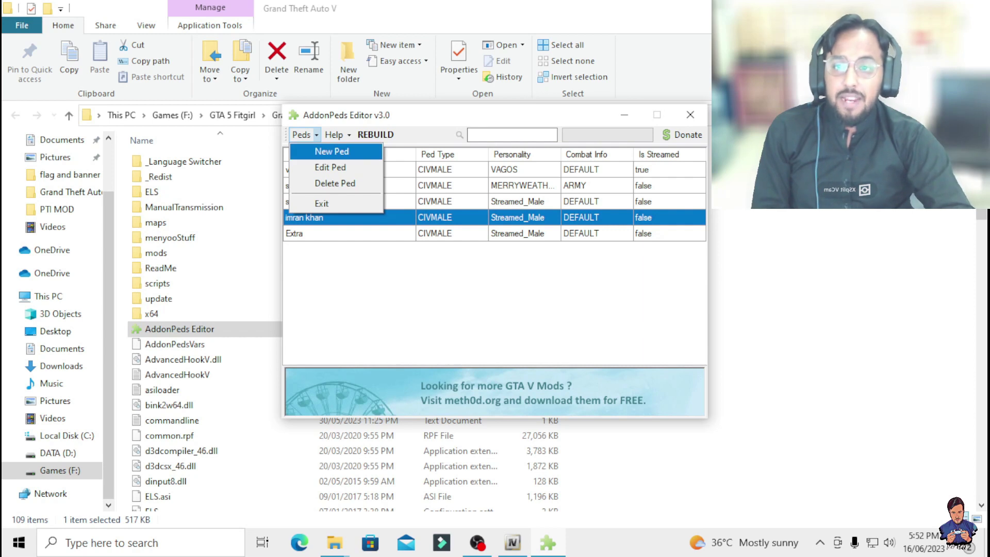
pyautogui.click(331, 151)
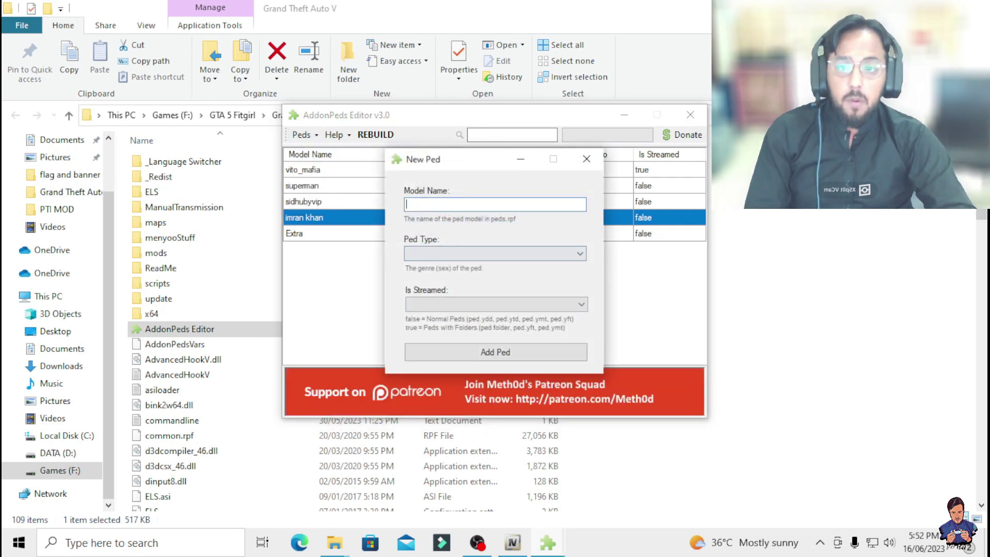
pyautogui.click(495, 254)
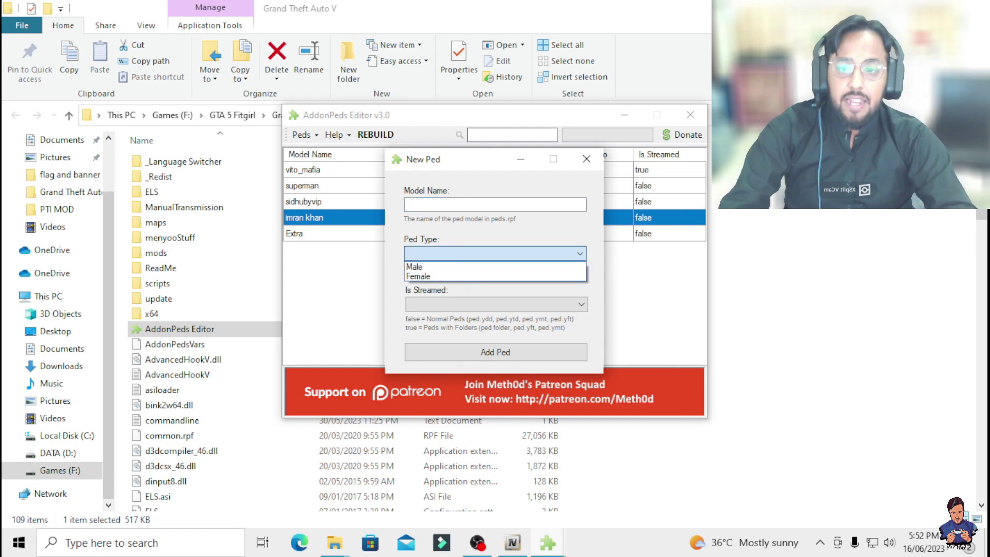
pyautogui.click(414, 267)
pyautogui.click(496, 304)
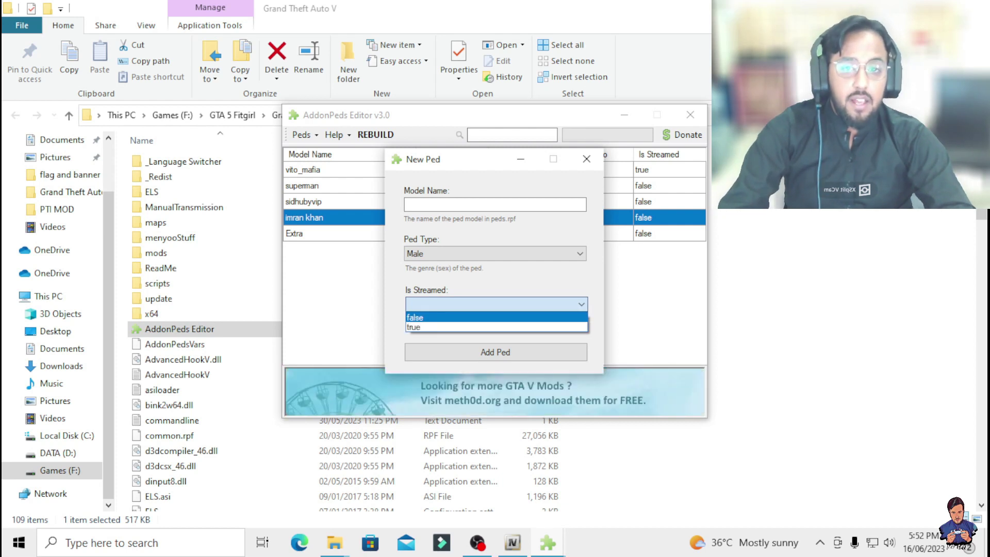
pyautogui.click(586, 159)
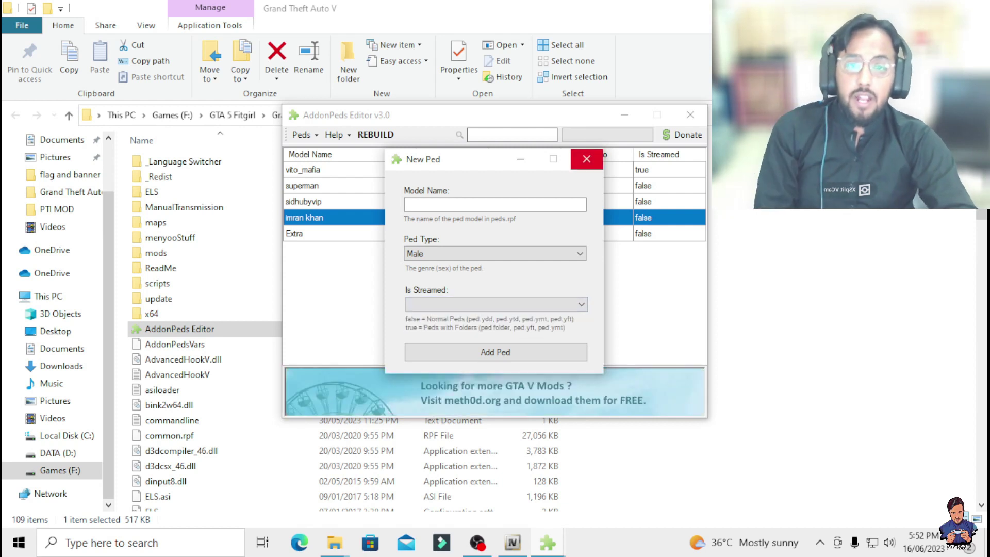
# Close the new ped form, rebuild the addon ped list, and close AddonPeds Editor
pyautogui.click(586, 159)
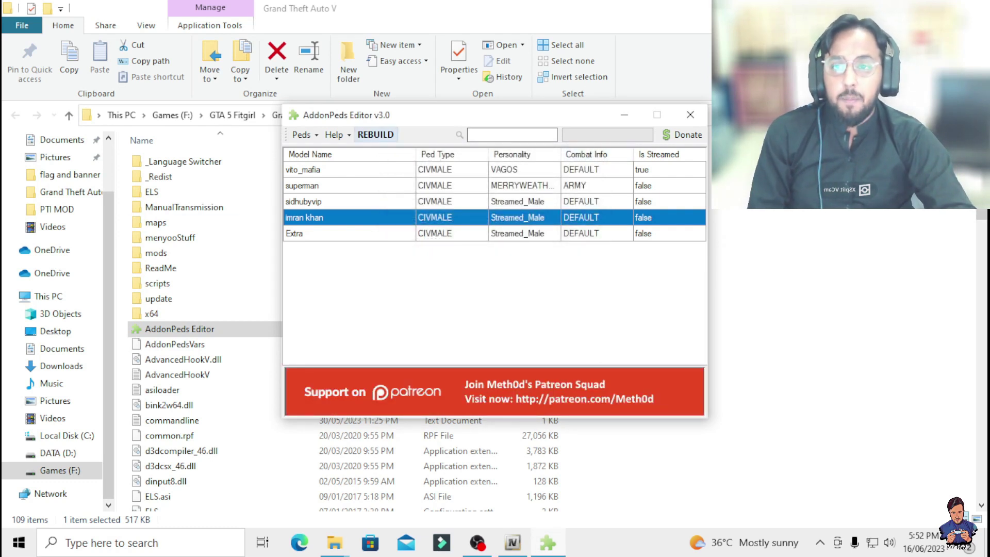
pyautogui.click(375, 135)
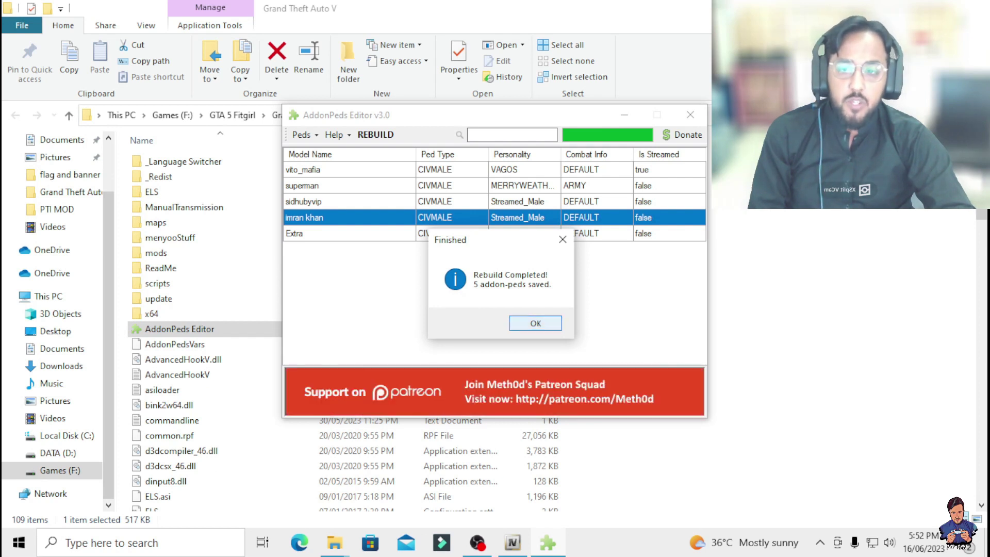
pyautogui.press('Return')
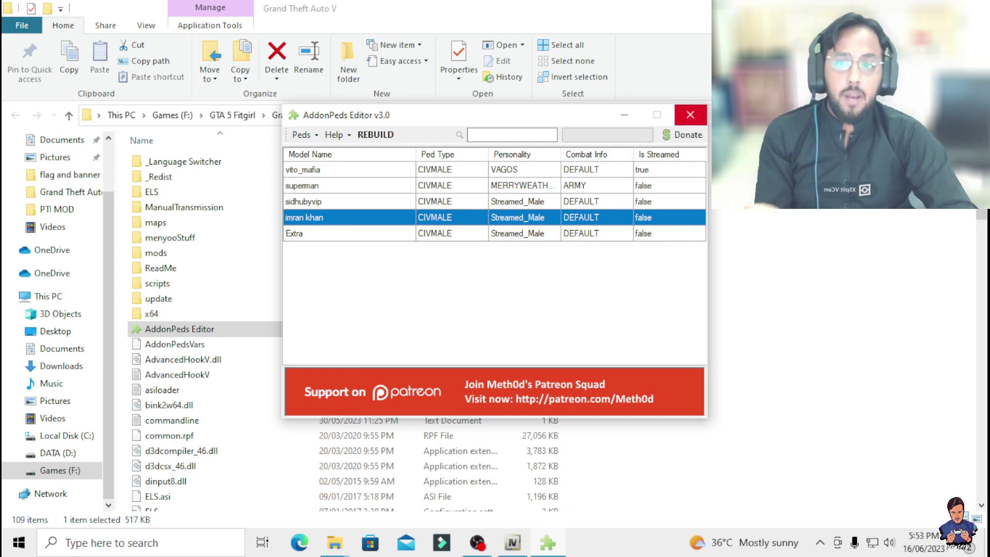
pyautogui.click(690, 114)
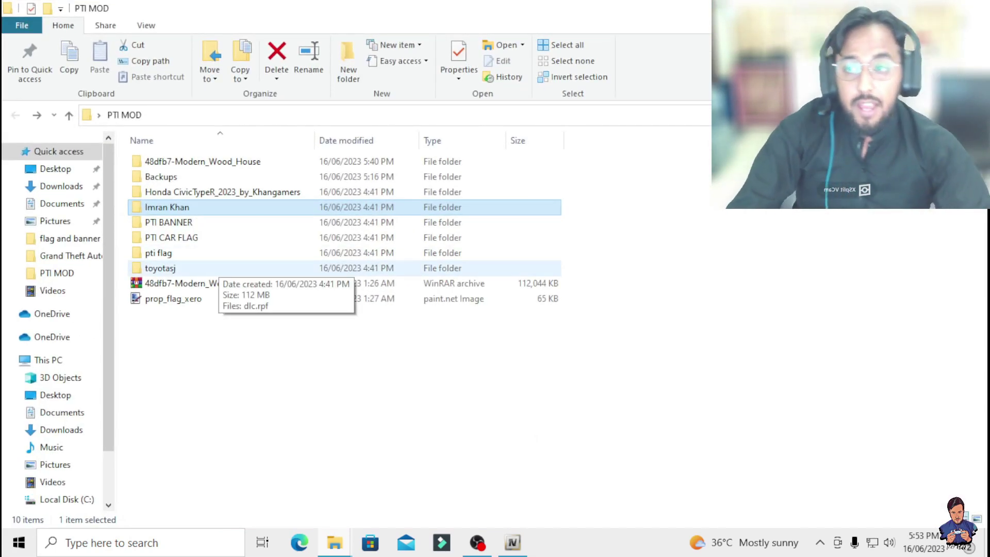
# Check the contents of modern_wood_house_1a in the Modern_Wood_House MainFiles folder, and copy that folder
pyautogui.doubleClick(203, 162)
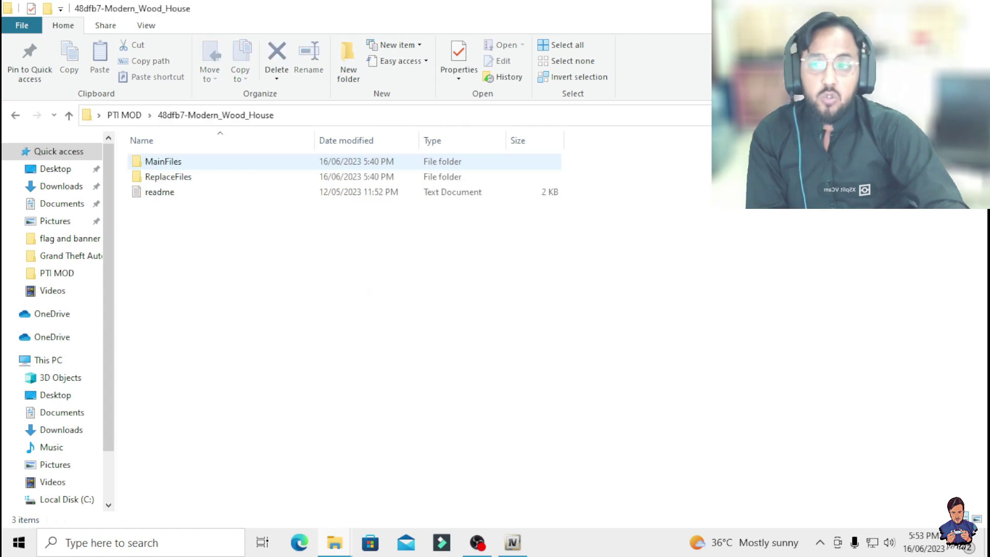
pyautogui.doubleClick(202, 162)
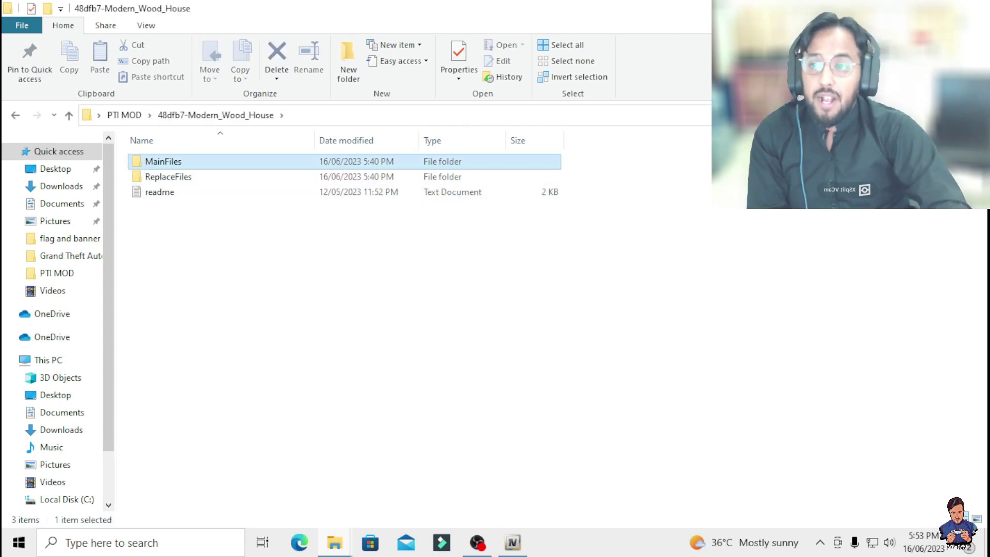
pyautogui.doubleClick(203, 161)
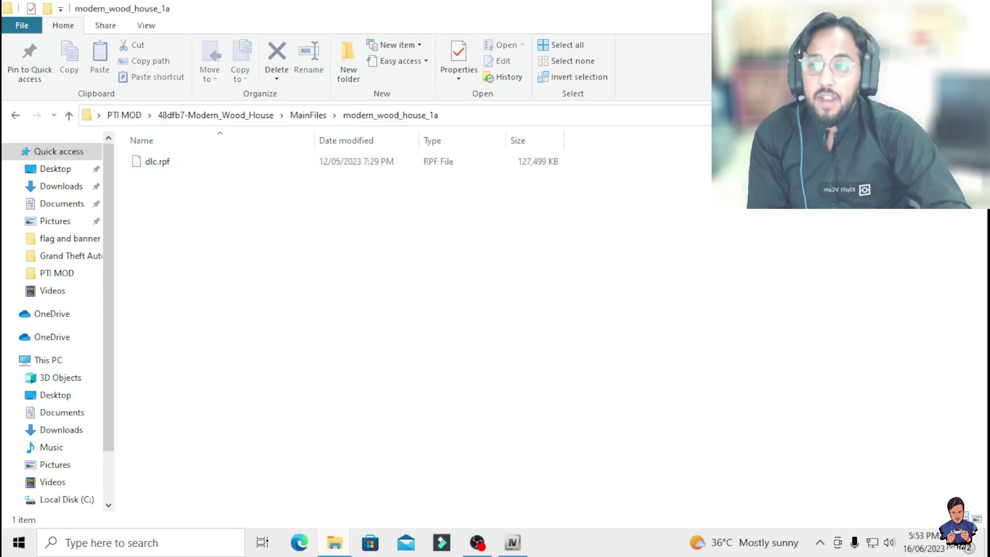
pyautogui.click(70, 115)
pyautogui.rightClick(191, 162)
pyautogui.click(225, 442)
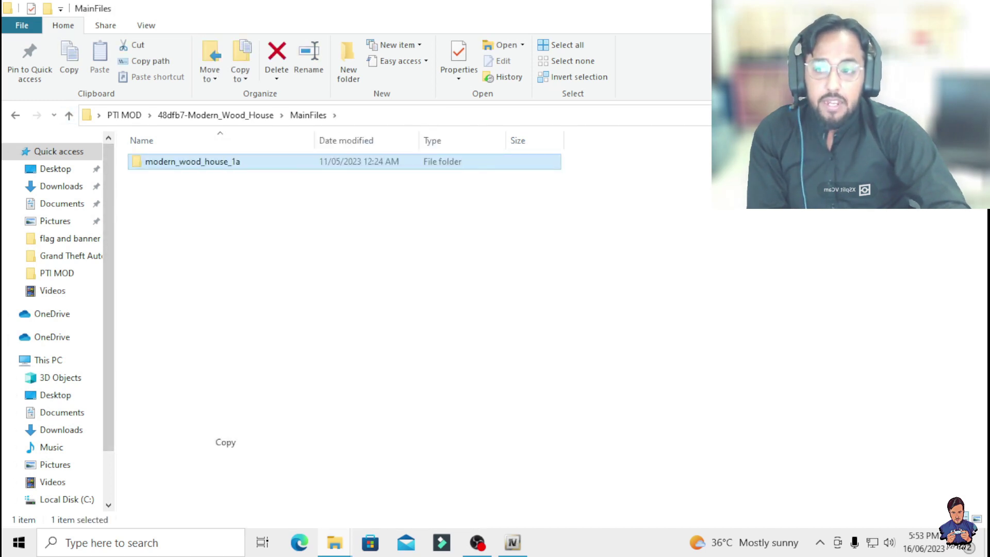
# Switch to OpenIV and open the mods/update/x64/dlcpacks folder
pyautogui.click(512, 542)
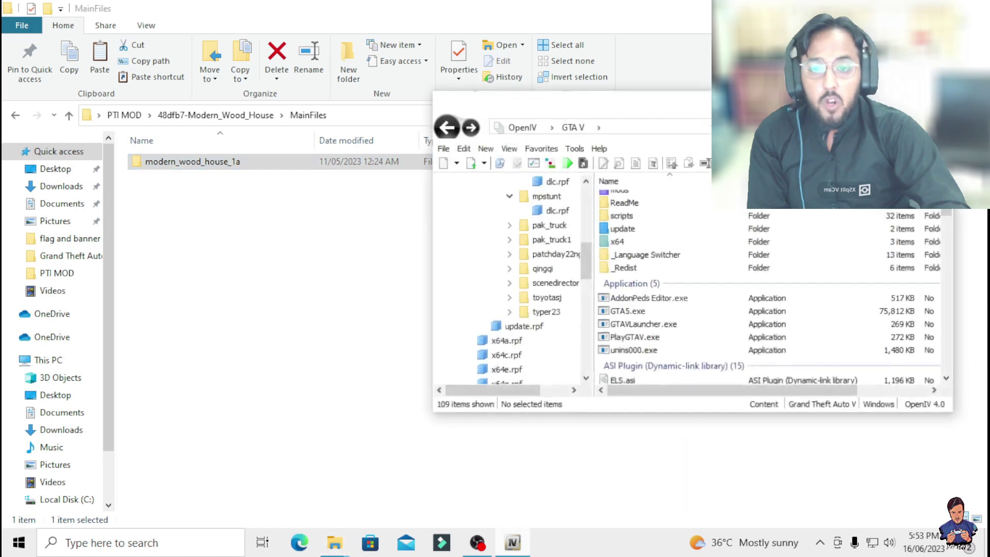
pyautogui.scroll(2, 770, 286)
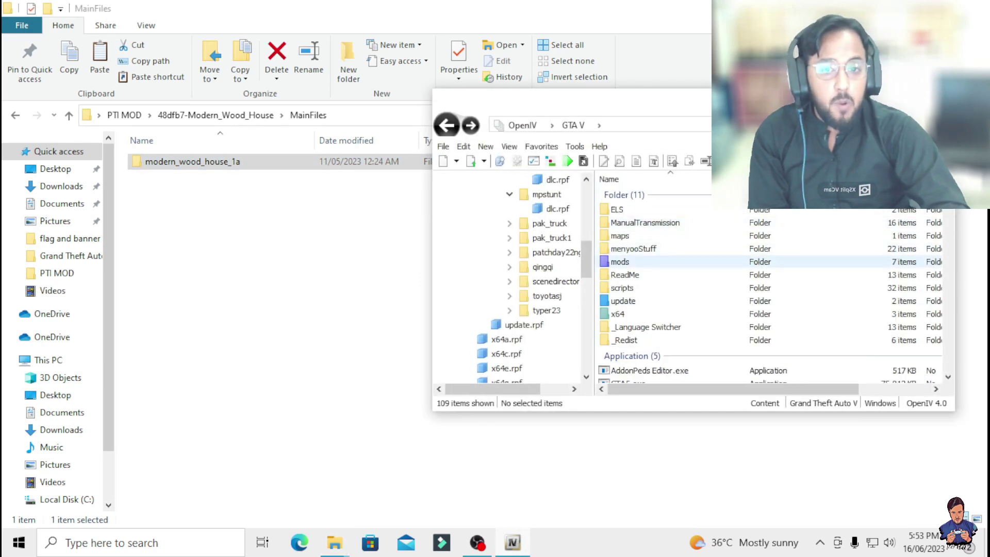
pyautogui.doubleClick(620, 261)
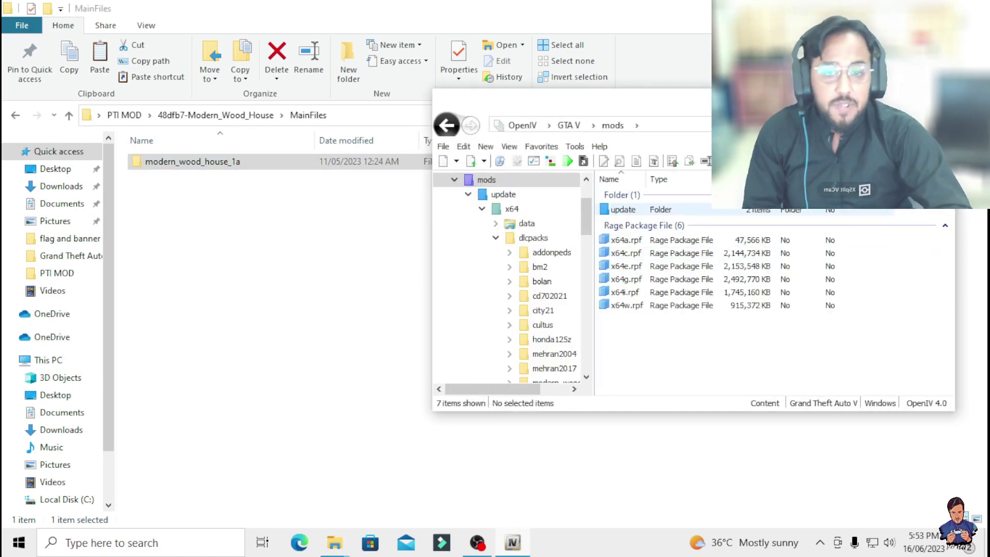
pyautogui.doubleClick(623, 209)
pyautogui.doubleClick(618, 210)
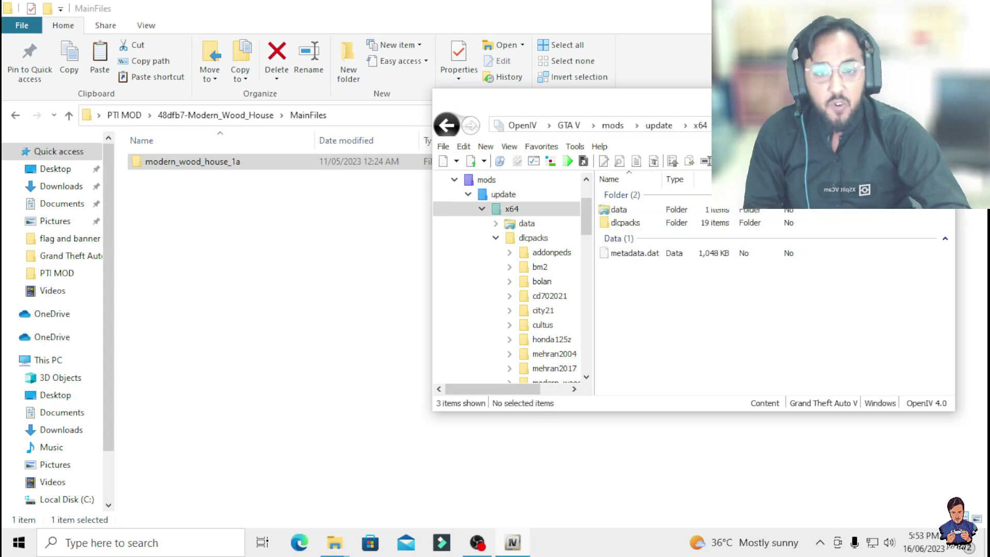
pyautogui.click(625, 223)
pyautogui.doubleClick(625, 223)
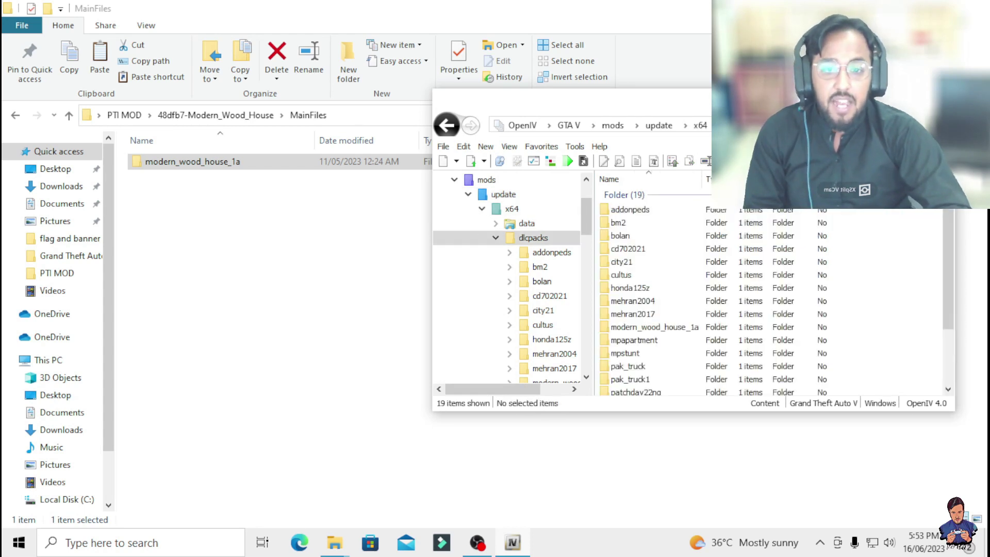
# Copy the name of the modern_wood_house_1a folder in MainFiles, and return to the 48dfb7-Modern_Wood_House folder
pyautogui.click(192, 162)
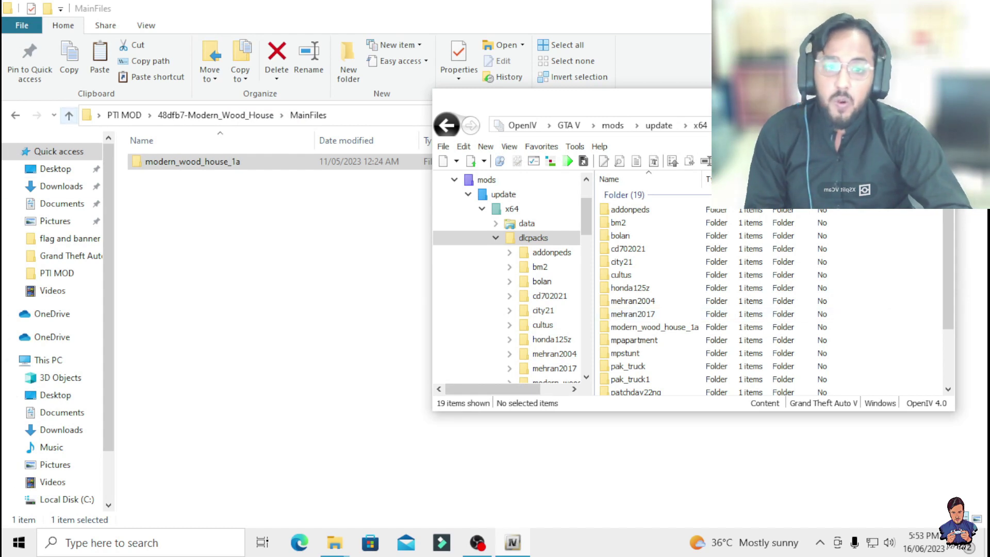
pyautogui.rightClick(201, 161)
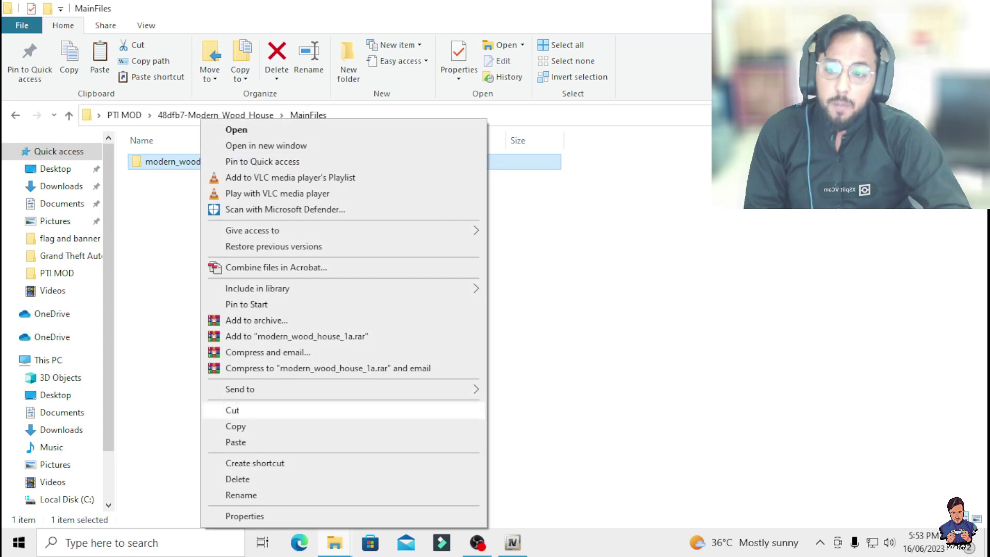
pyautogui.click(241, 495)
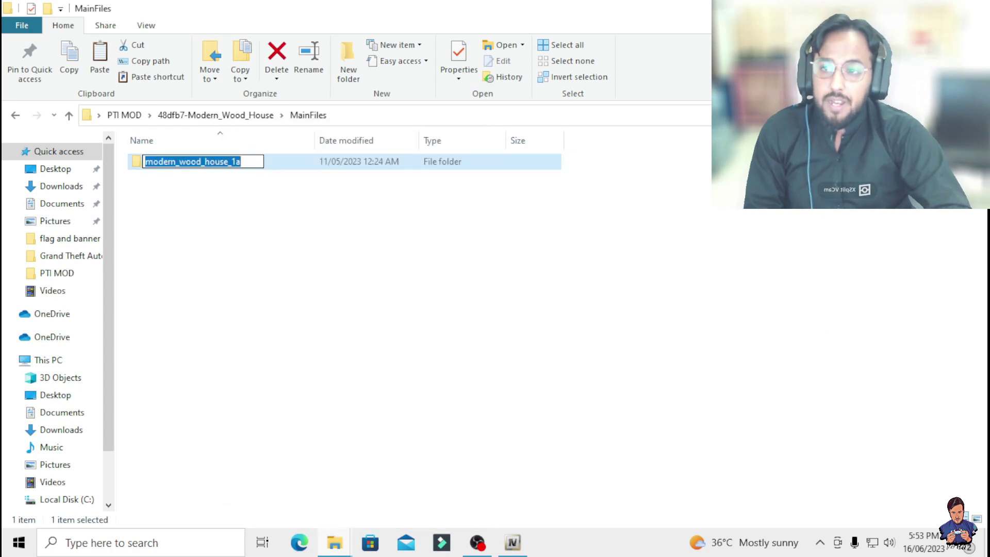
pyautogui.rightClick(212, 157)
pyautogui.click(242, 205)
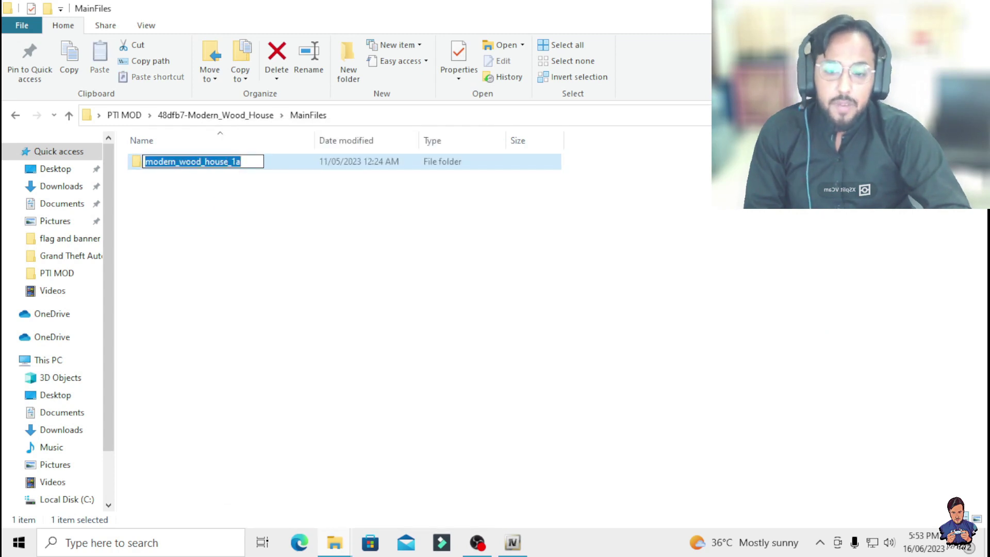
pyautogui.click(68, 115)
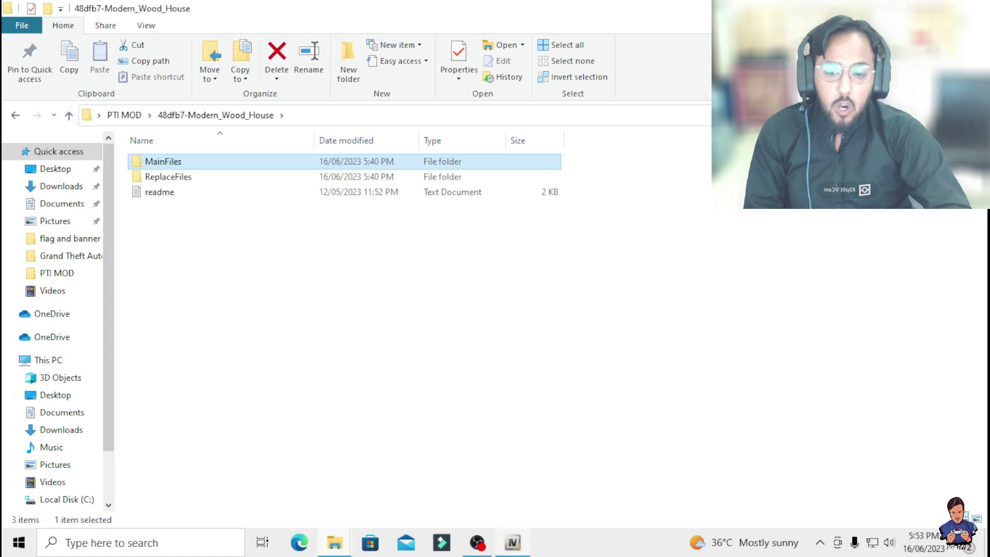
# In OpenIV, go back to the mods folder and open common/data inside update/update.rpf
pyautogui.hotkey('alt', 'Tab')
pyautogui.click(446, 125)
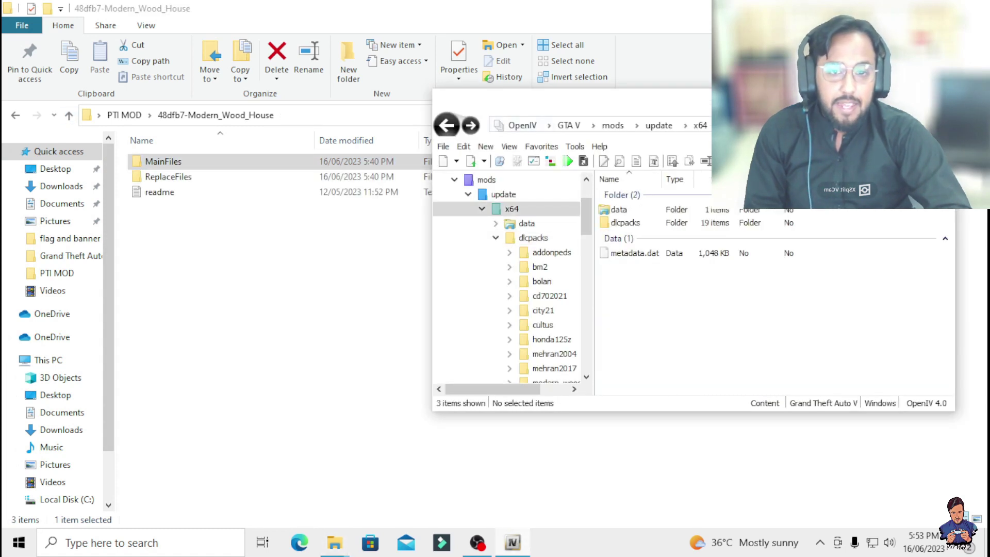
pyautogui.click(446, 126)
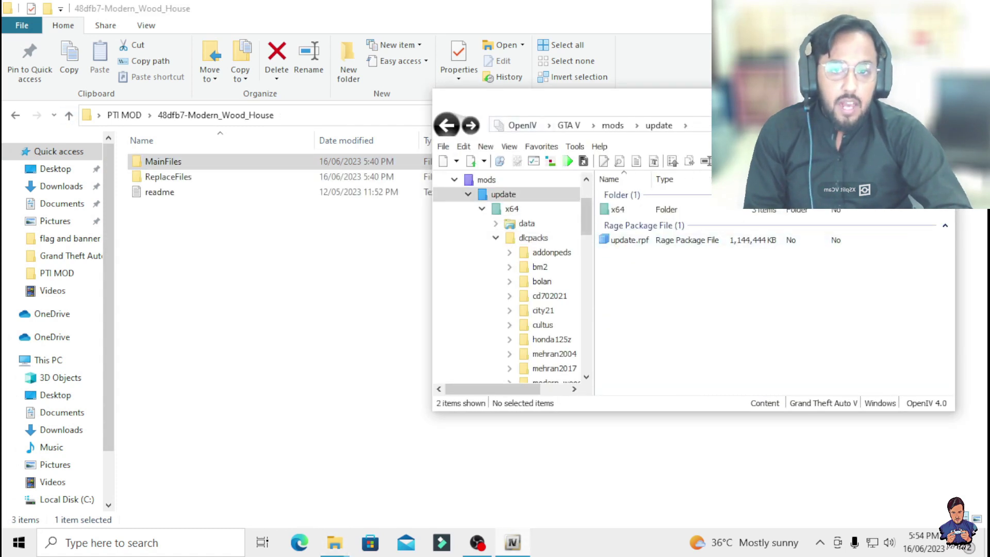
pyautogui.click(486, 180)
pyautogui.doubleClick(626, 209)
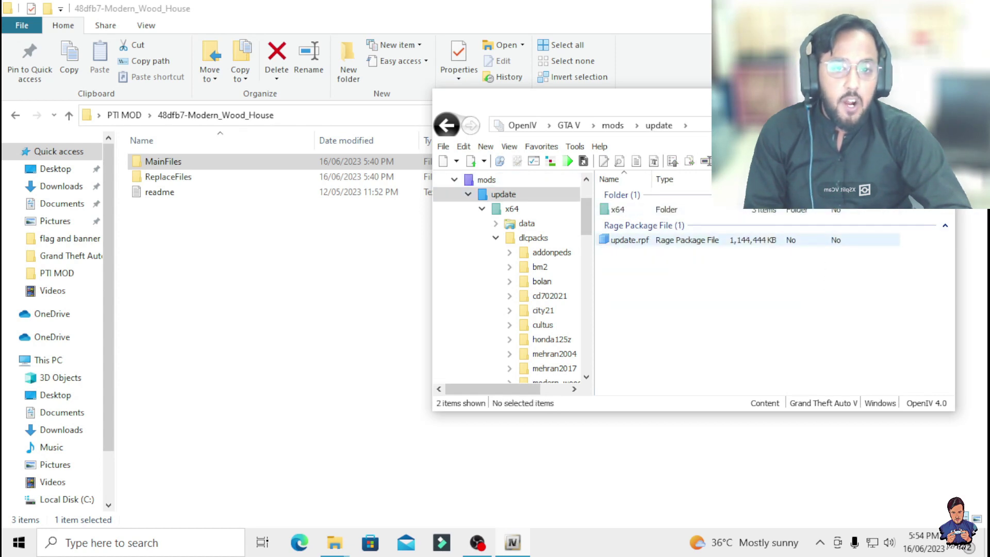
pyautogui.doubleClick(629, 239)
pyautogui.click(624, 209)
pyautogui.doubleClick(624, 208)
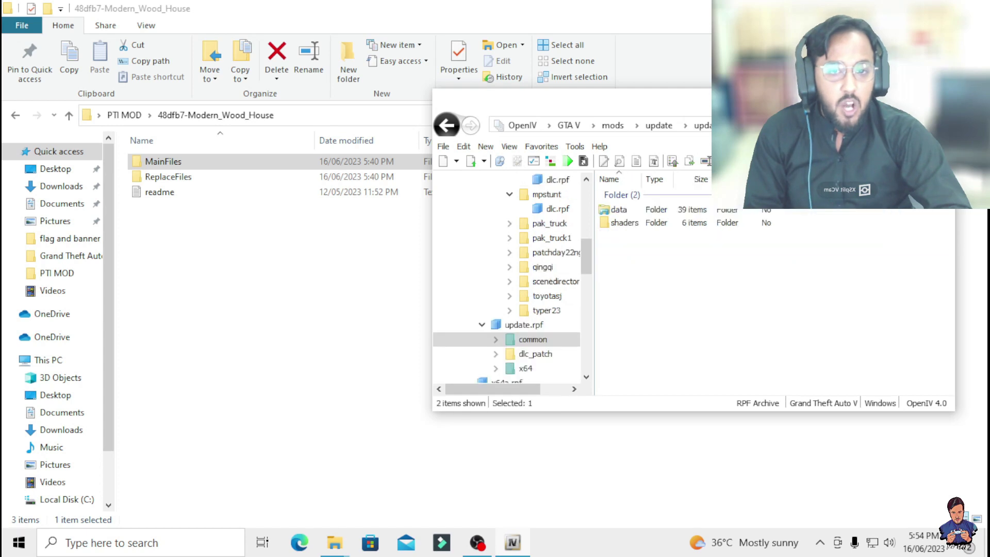
pyautogui.doubleClick(619, 209)
# Open dlclist.xml, check the modern_wood_house_1a entry at the end of the list, and close the file
pyautogui.scroll(-10, 722, 320)
pyautogui.scroll(-3, 723, 289)
pyautogui.doubleClick(634, 312)
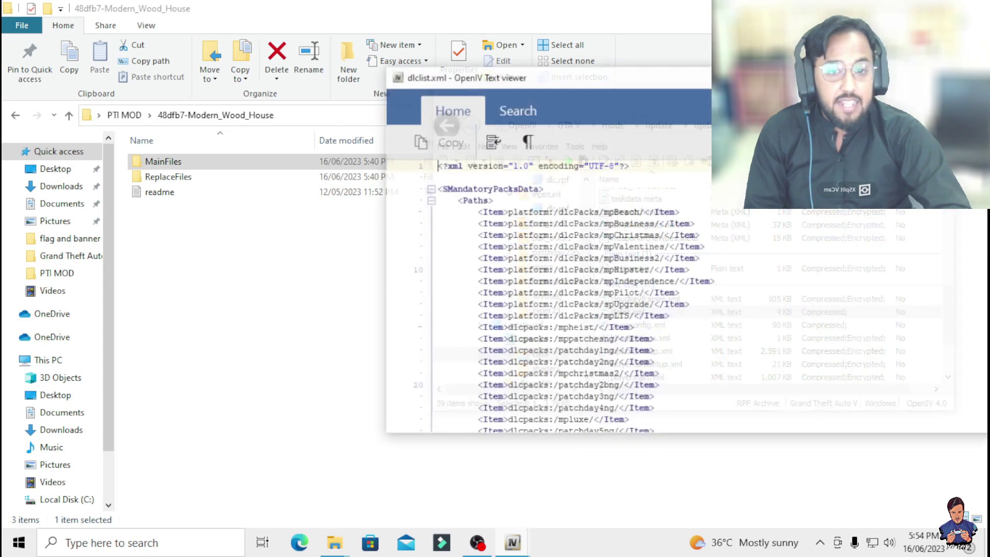
pyautogui.moveTo(903, 77); pyautogui.dragTo(726, 56)
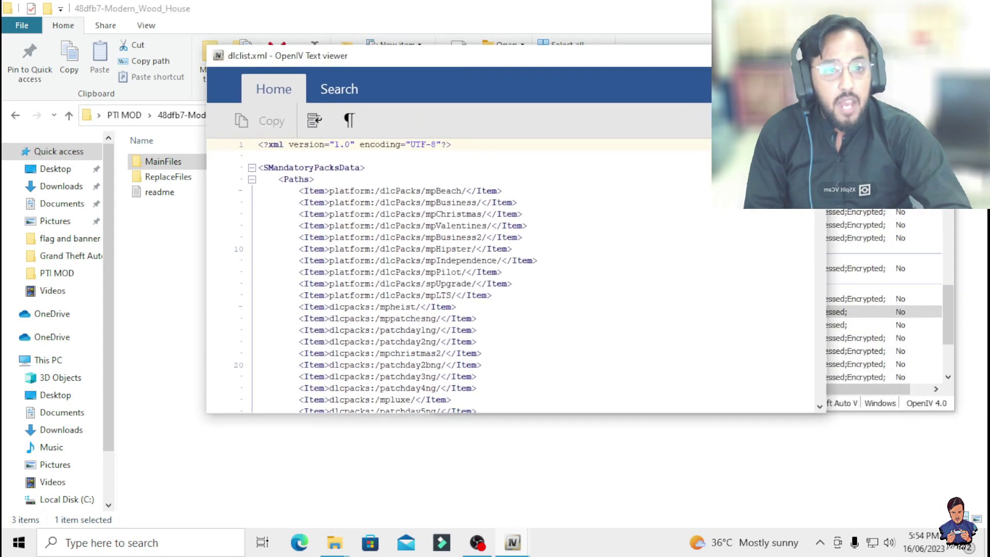
pyautogui.scroll(-20, 511, 276)
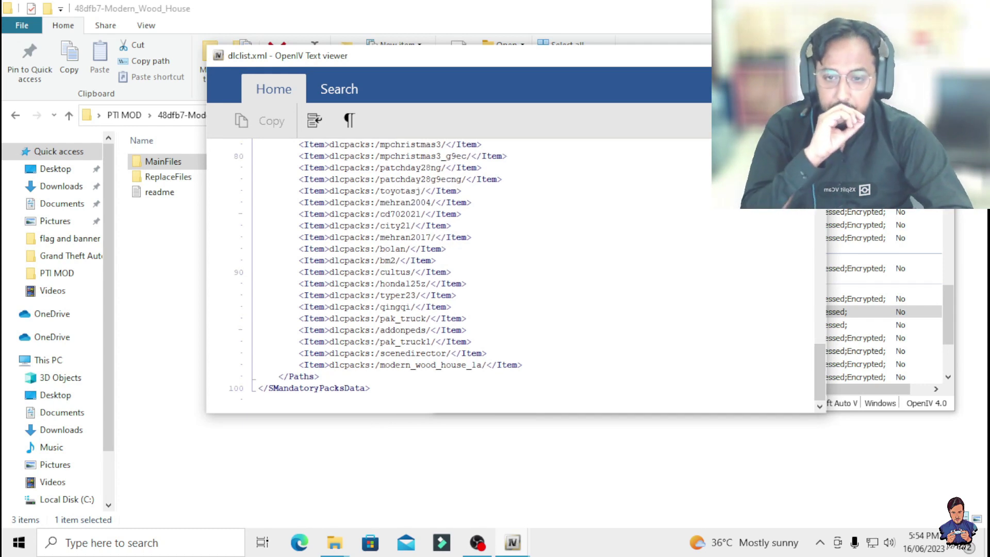
pyautogui.moveTo(482, 365); pyautogui.dragTo(461, 365)
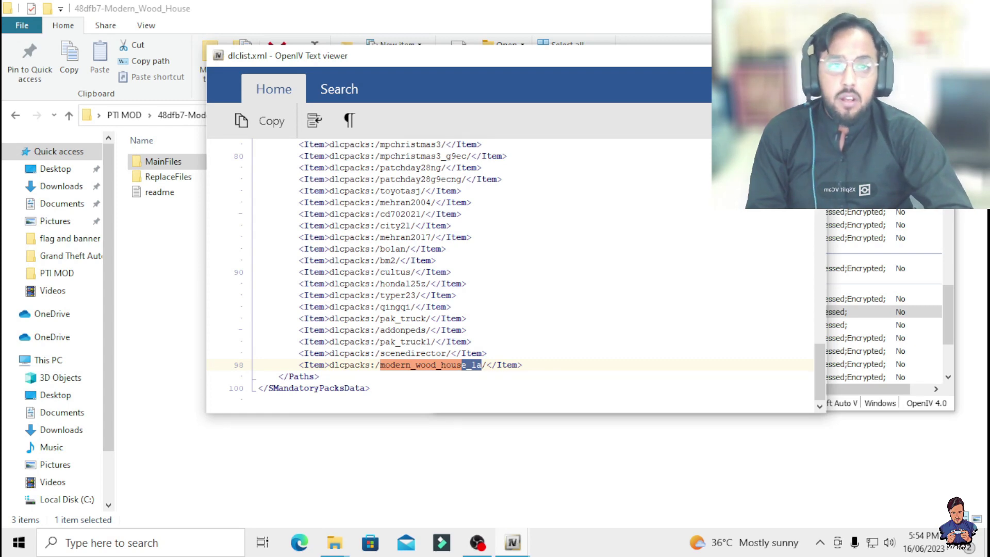
pyautogui.hotkey('alt', 'F4')
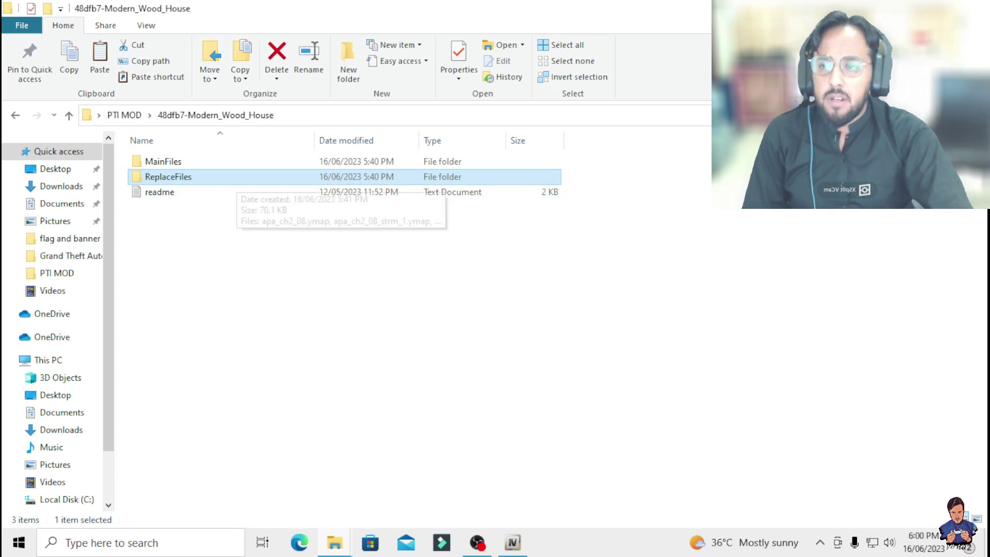
# Select all five YMAP files in the Modern_Wood_House ReplaceFiles folder, and place the OpenIV window beside them
pyautogui.doubleClick(223, 177)
pyautogui.moveTo(219, 174)
pyautogui.mouseDown()
pyautogui.moveTo(228, 273)
pyautogui.moveTo(228, 158)
pyautogui.mouseUp()
pyautogui.click(512, 542)
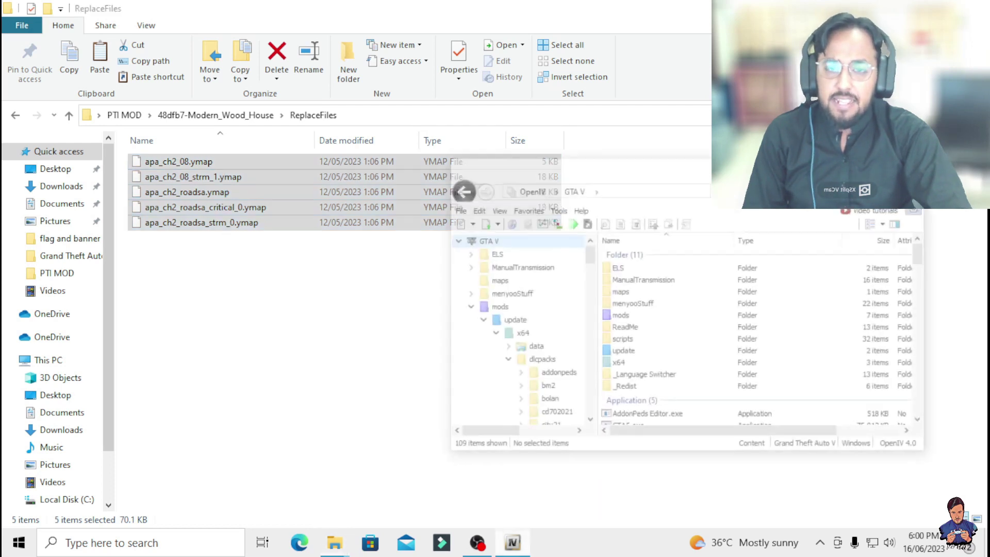
pyautogui.moveTo(748, 121); pyautogui.dragTo(782, 87)
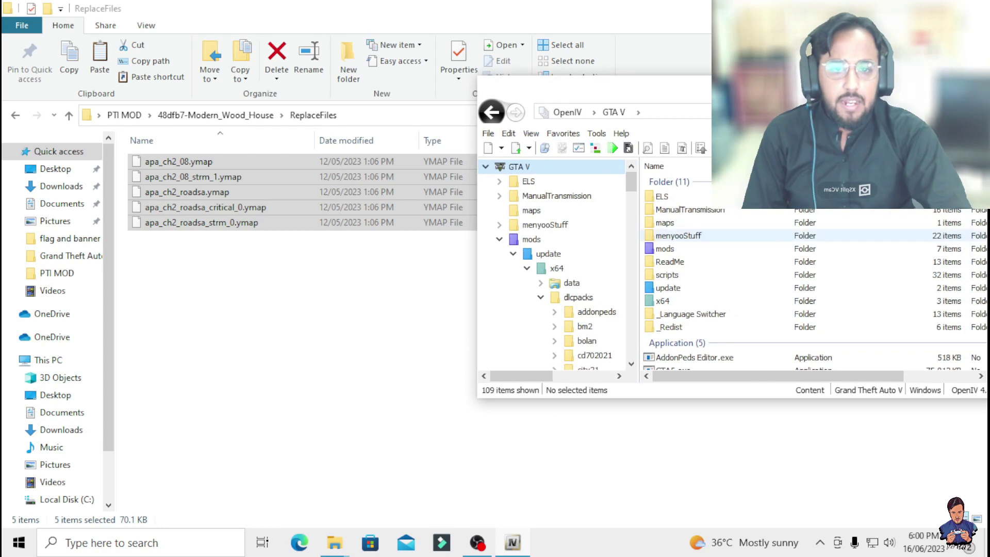
# Open the mods folder in the OpenIV window and shift the window so its file list can be read
pyautogui.doubleClick(665, 249)
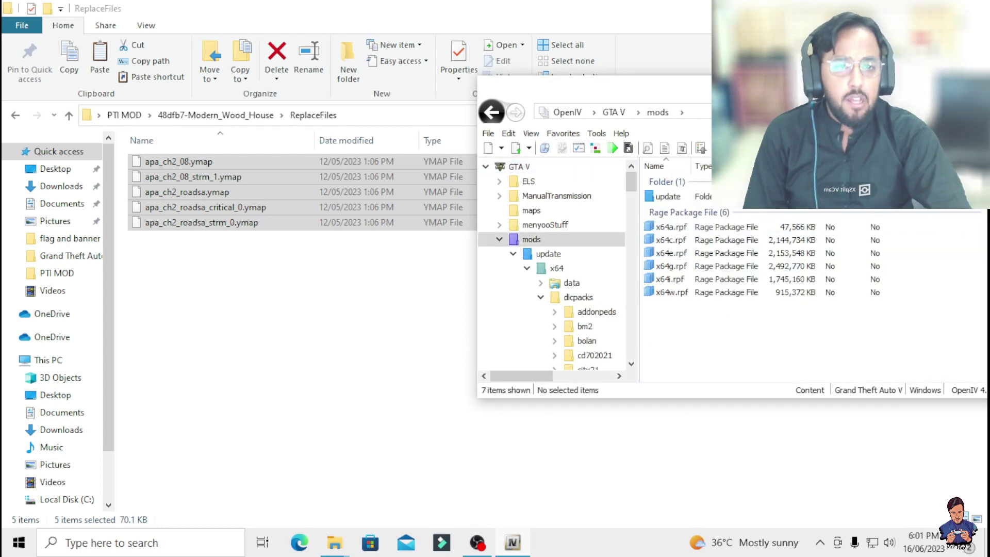
pyautogui.moveTo(774, 88); pyautogui.dragTo(756, 84)
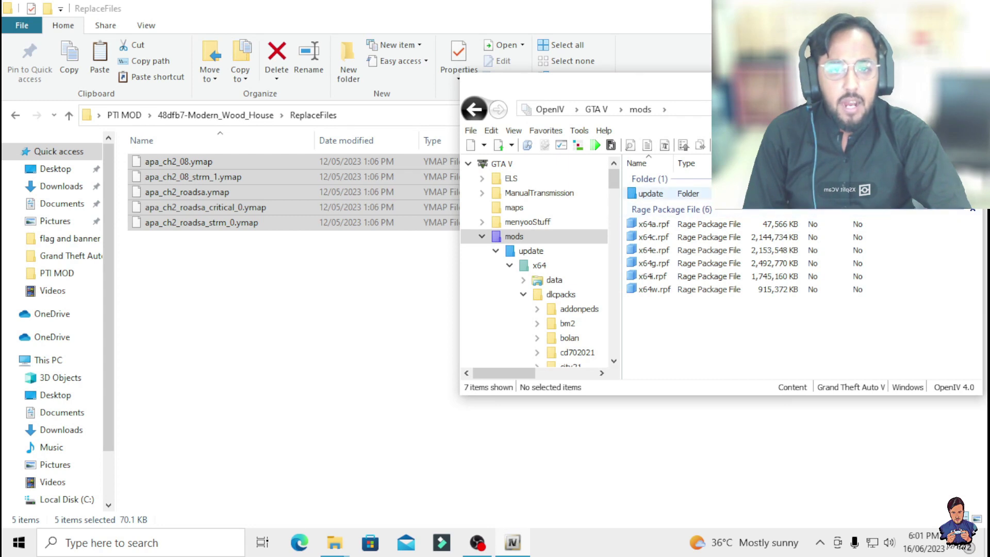
pyautogui.doubleClick(651, 194)
pyautogui.doubleClick(651, 194)
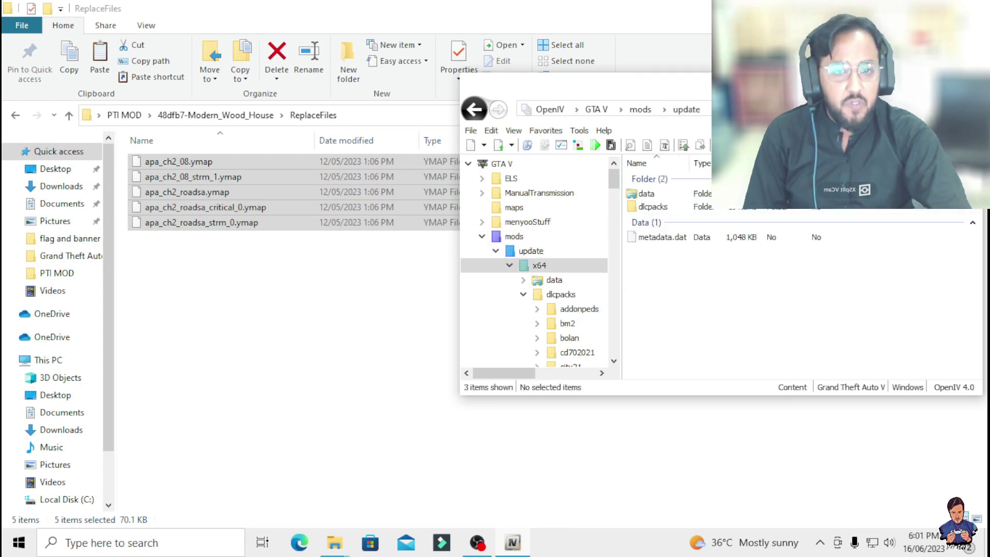
pyautogui.doubleClick(651, 207)
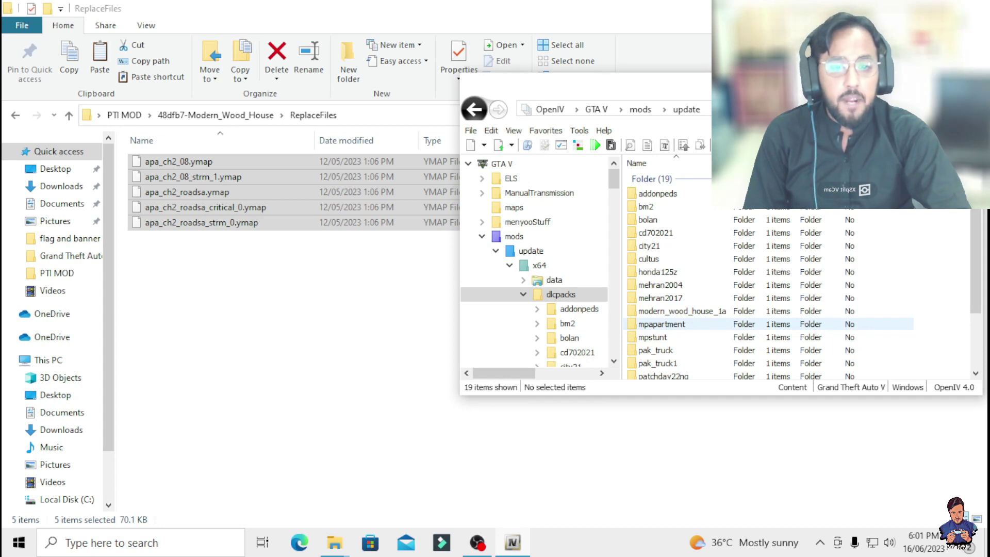
pyautogui.doubleClick(662, 324)
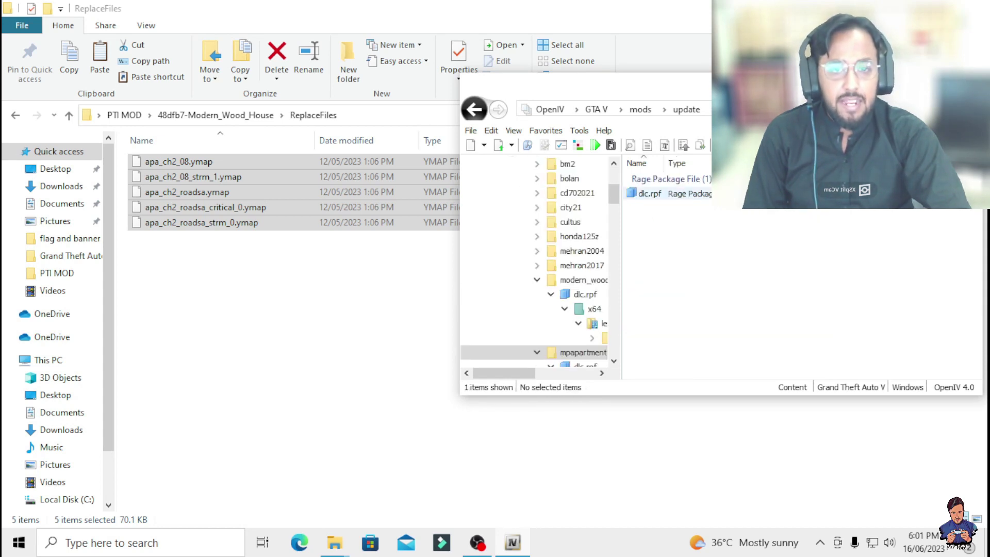
pyautogui.doubleClick(649, 193)
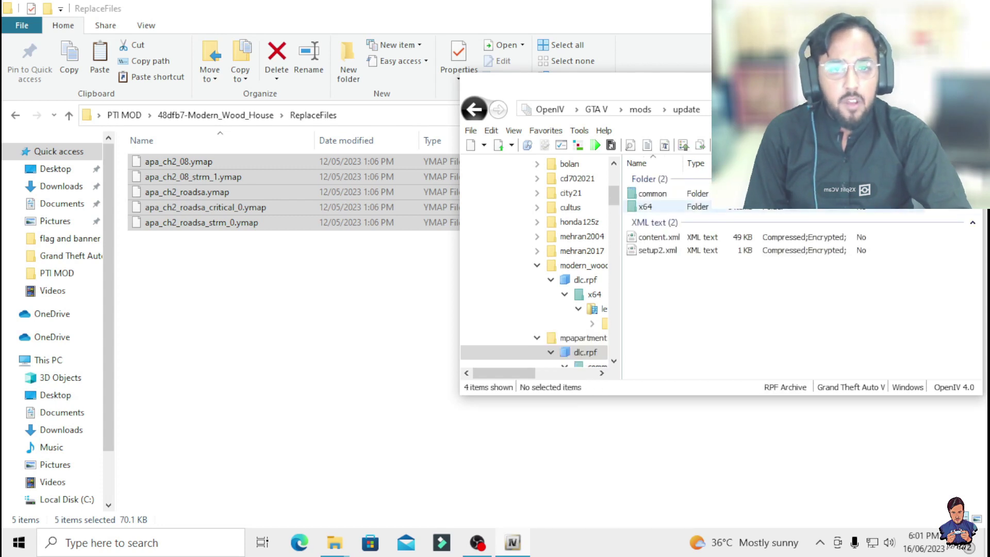
pyautogui.doubleClick(645, 206)
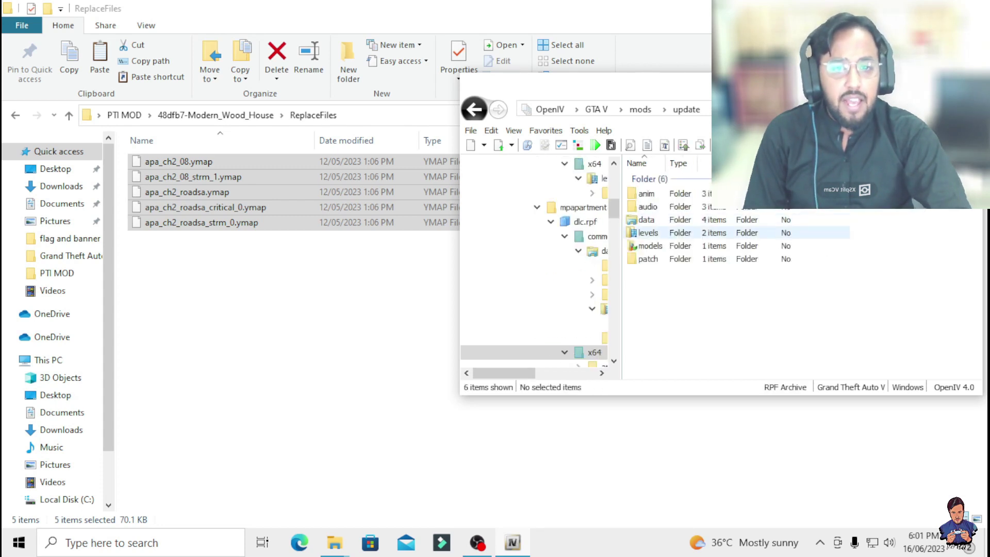
pyautogui.doubleClick(649, 233)
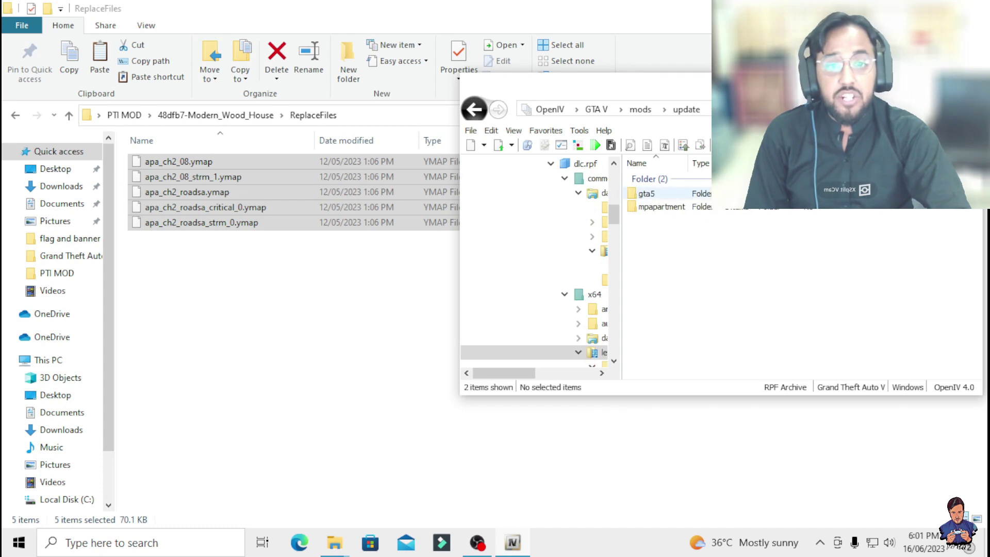
pyautogui.doubleClick(649, 194)
pyautogui.doubleClick(649, 246)
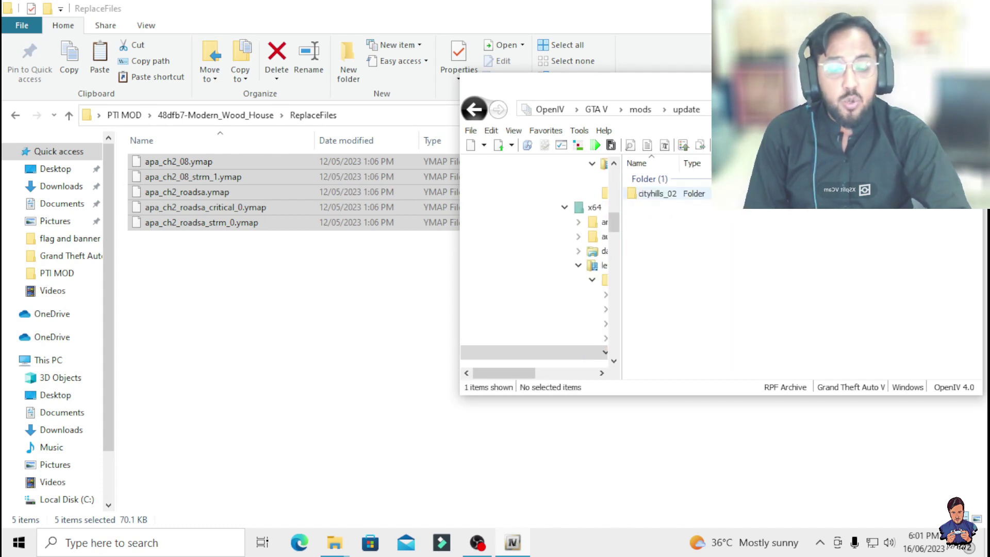
pyautogui.doubleClick(655, 193)
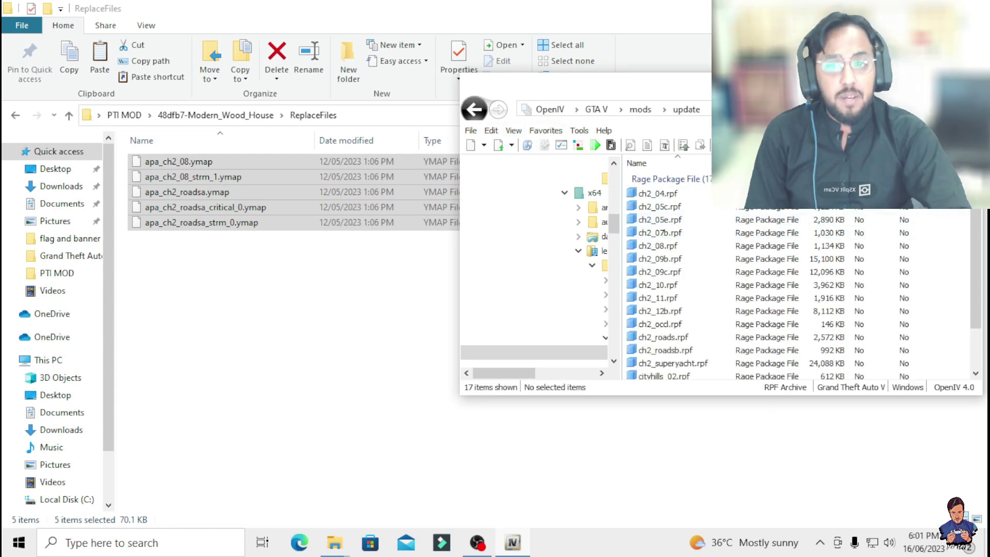
pyautogui.press('BackSpace')
pyautogui.press('BackSpace')
pyautogui.press('BackSpace')
pyautogui.press('BackSpace')
pyautogui.press('BackSpace')
pyautogui.press('BackSpace')
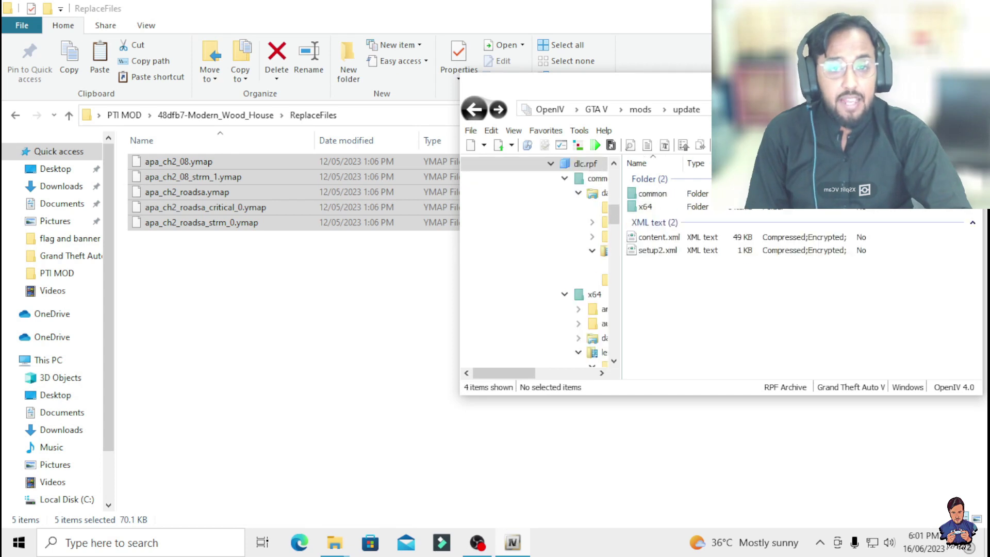
pyautogui.click(474, 109)
pyautogui.click(474, 109)
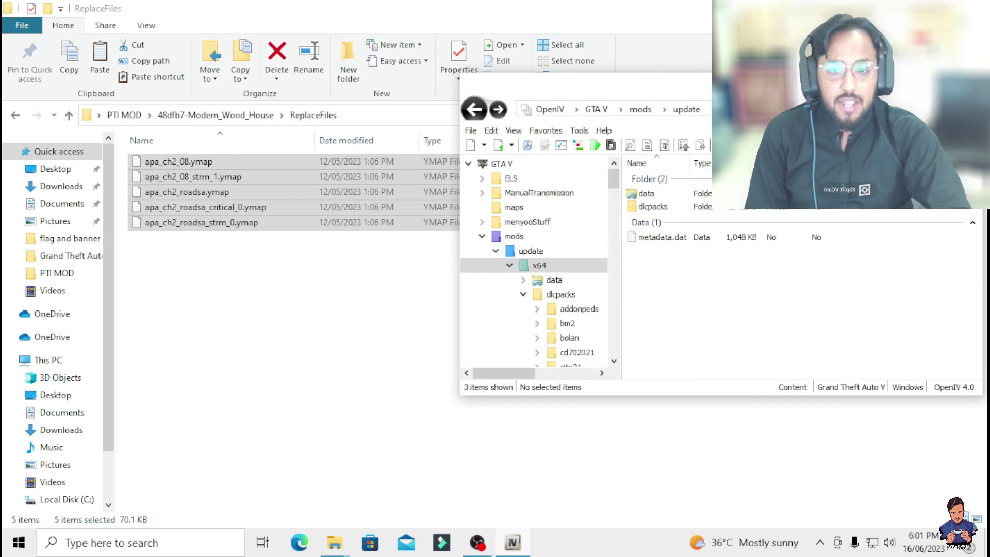
pyautogui.click(473, 110)
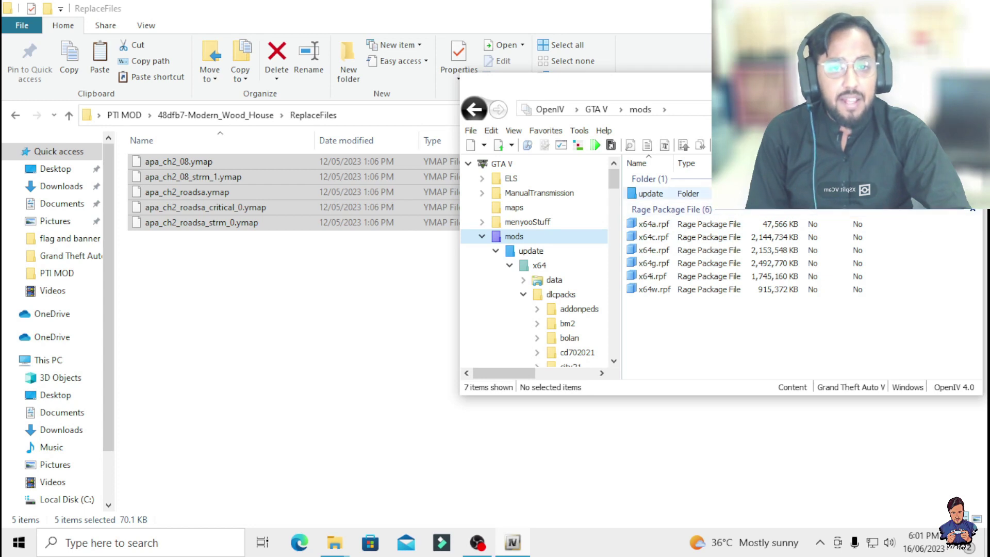
# From the mods folder, open update/x64/dlcpacks/mpapartment/dlc.rpf/x64/levels
pyautogui.doubleClick(650, 194)
pyautogui.doubleClick(645, 194)
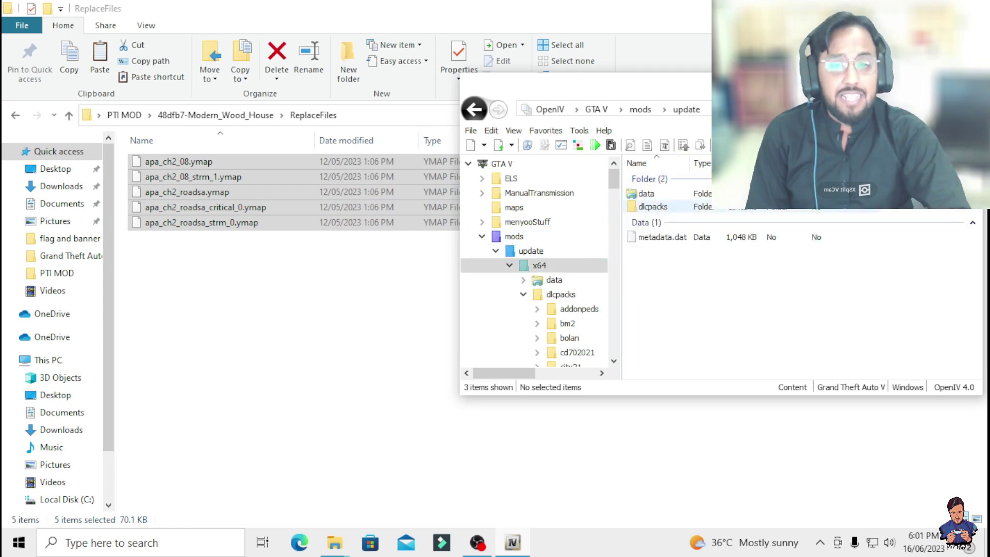
pyautogui.doubleClick(653, 207)
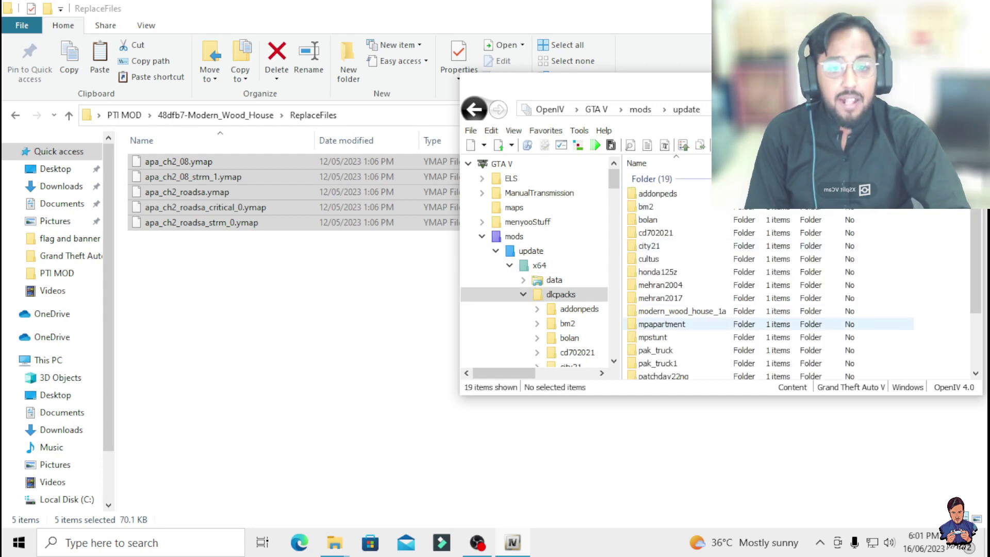
pyautogui.doubleClick(662, 324)
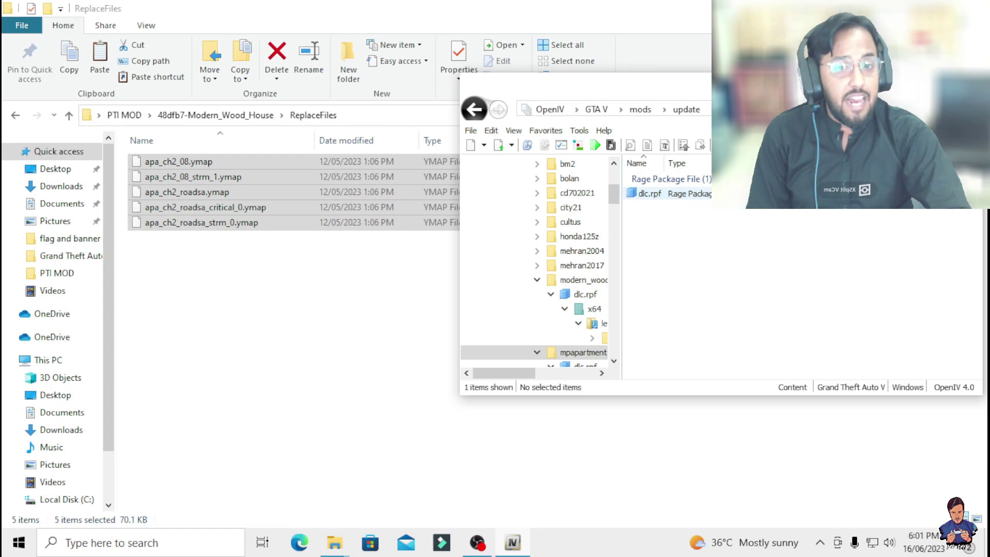
pyautogui.doubleClick(645, 193)
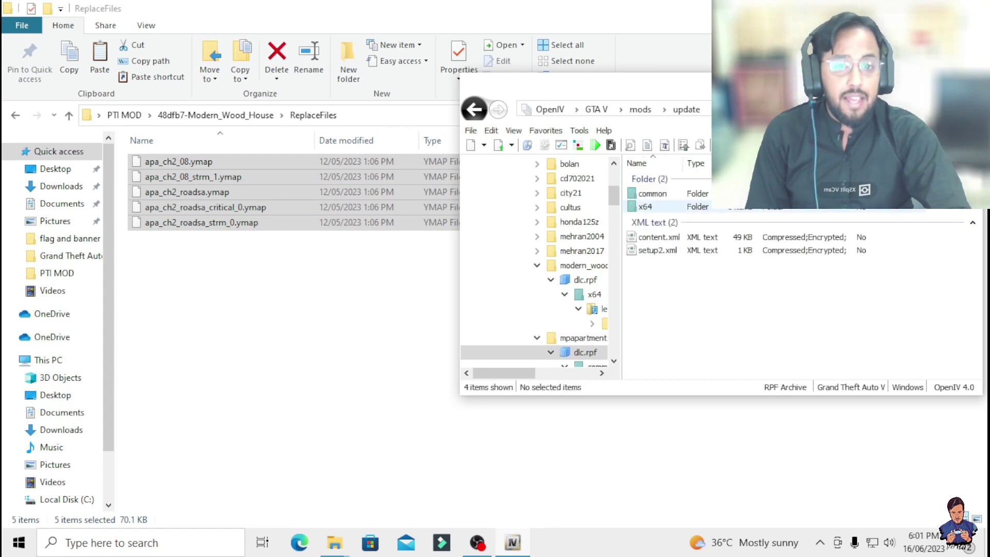
pyautogui.doubleClick(645, 207)
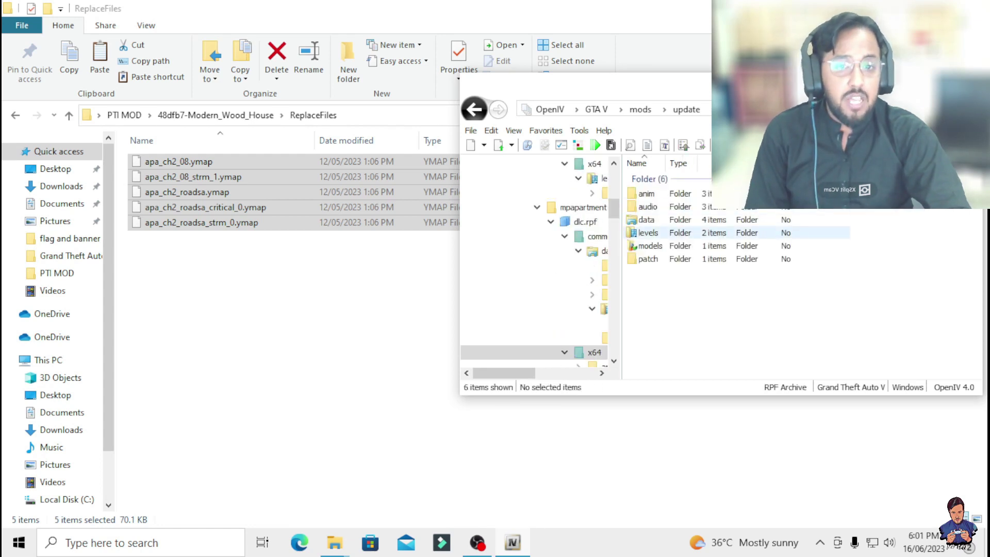
pyautogui.doubleClick(647, 233)
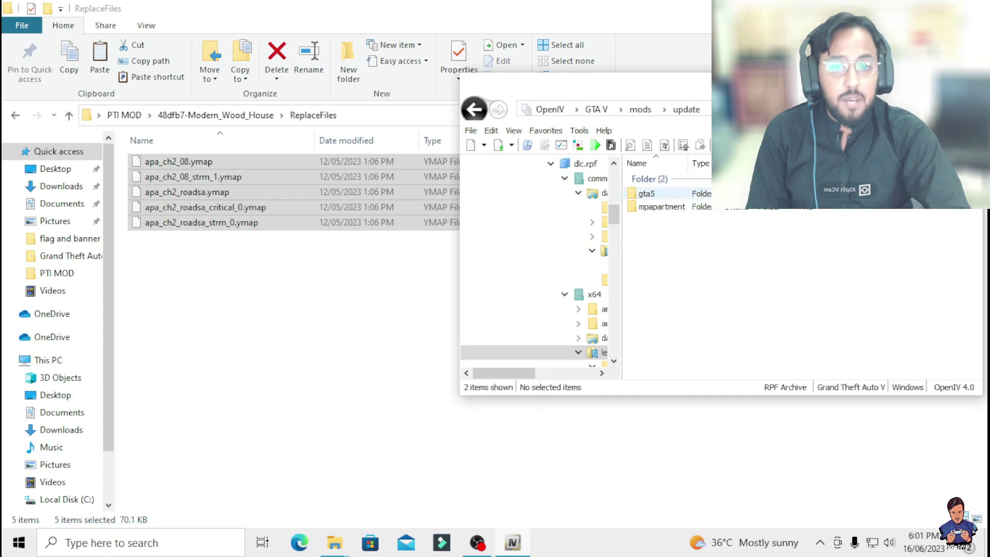
# Go through the gta5 folder to cityhills_02 and open cityhills_02_metadata.rpf
pyautogui.doubleClick(647, 194)
pyautogui.click(647, 246)
pyautogui.doubleClick(647, 245)
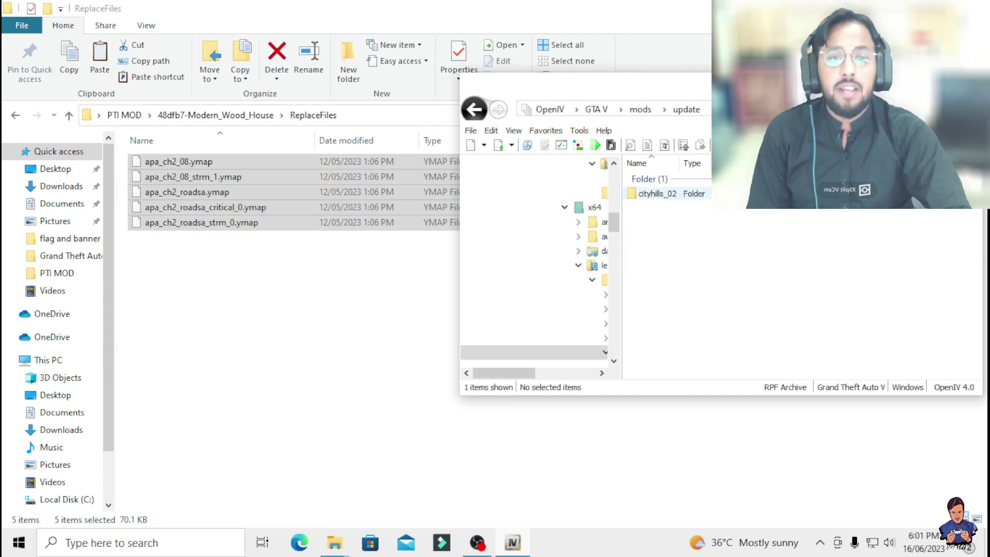
pyautogui.doubleClick(653, 193)
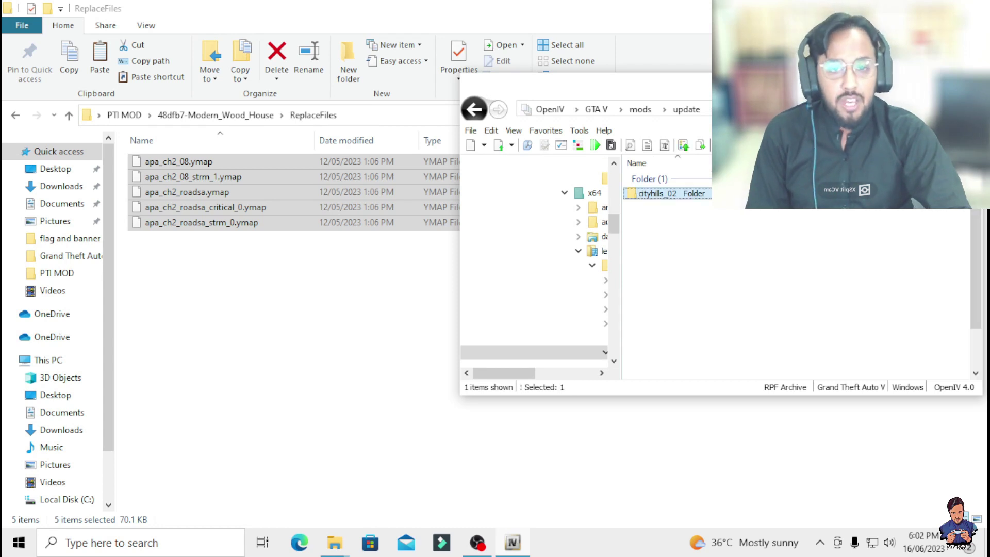
pyautogui.scroll(-1, 658, 235)
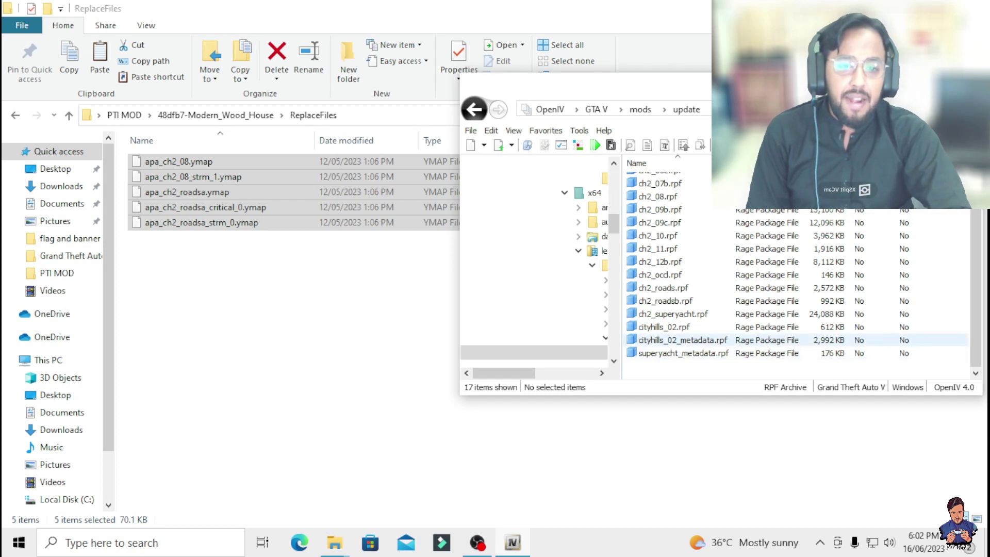
pyautogui.doubleClick(681, 340)
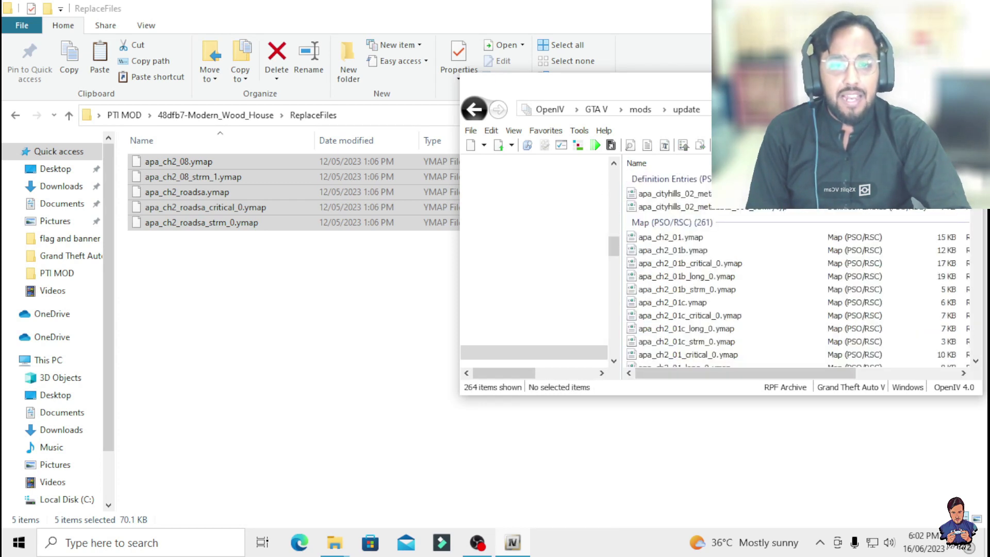
# Turn on edit mode in OpenIV and add the five selected YMAP files from ReplaceFiles to cityhills_02_metadata.rpf
pyautogui.moveTo(243, 163); pyautogui.dragTo(364, 247)
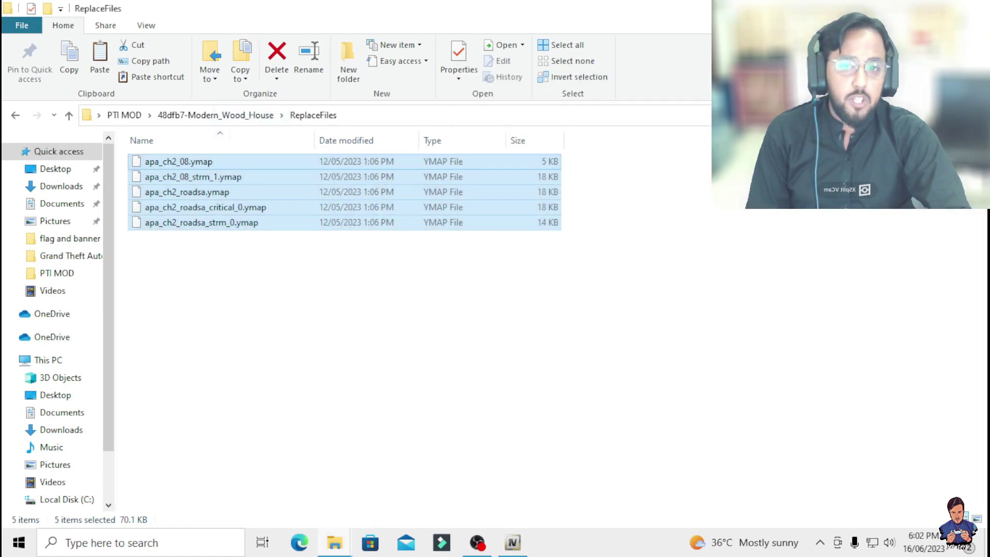
pyautogui.hotkey('alt', 'Tab')
pyautogui.press('F6')
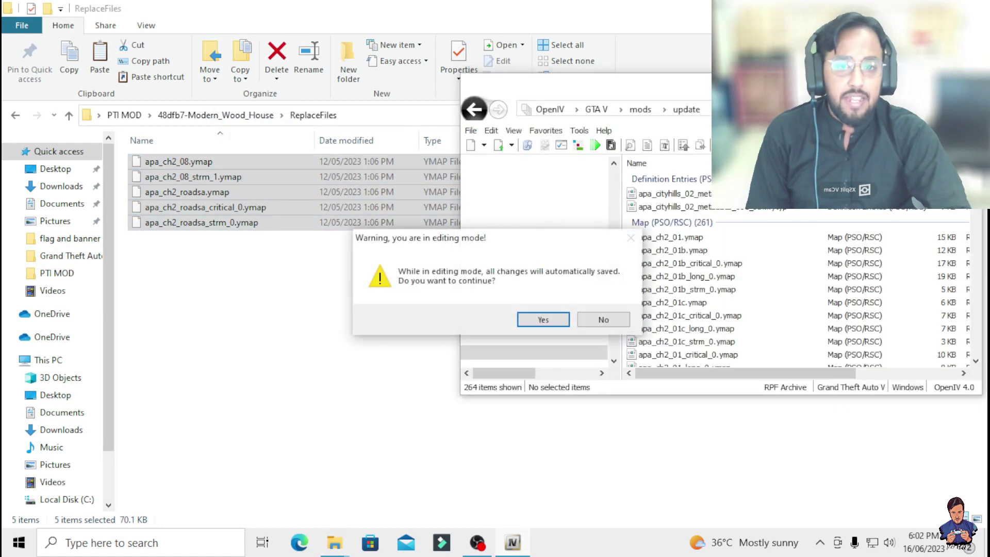
pyautogui.click(544, 319)
pyautogui.moveTo(258, 162); pyautogui.dragTo(515, 248)
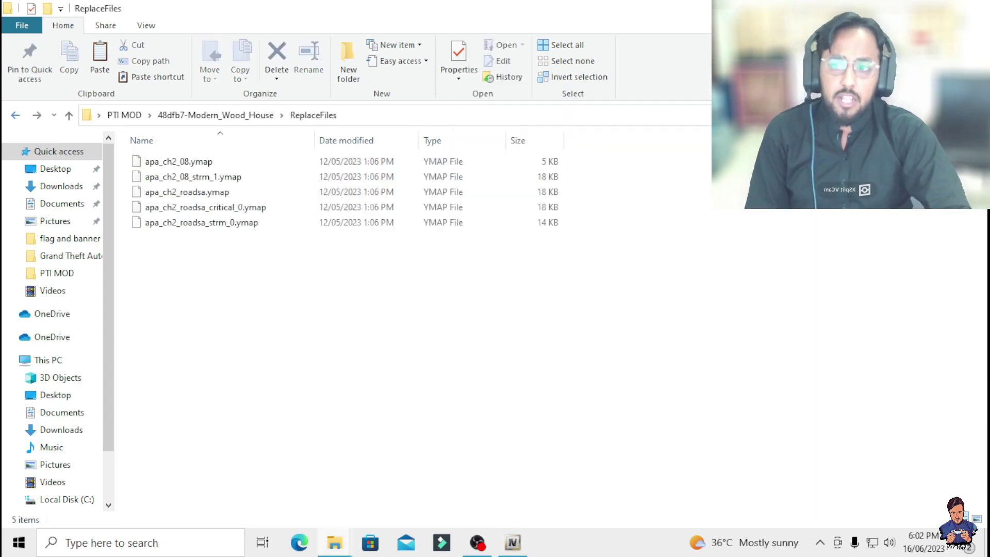
pyautogui.hotkey('alt', 'Left')
pyautogui.hotkey('alt', 'Right')
pyautogui.hotkey('alt', 'Left')
pyautogui.press('BackSpace')
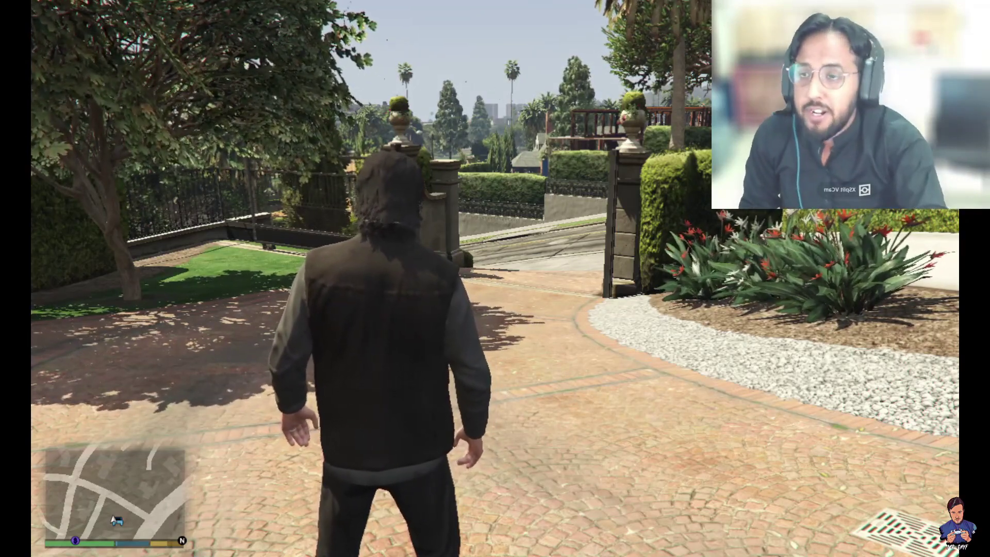
# In GTA V, open Menyoo's Object Spooner and turn on Spooner Mode
pyautogui.press('F8')
pyautogui.press('Down')
pyautogui.press('Down')
pyautogui.press('Down')
pyautogui.press('Down')
pyautogui.press('Down')
pyautogui.press('Down')
pyautogui.press('Down')
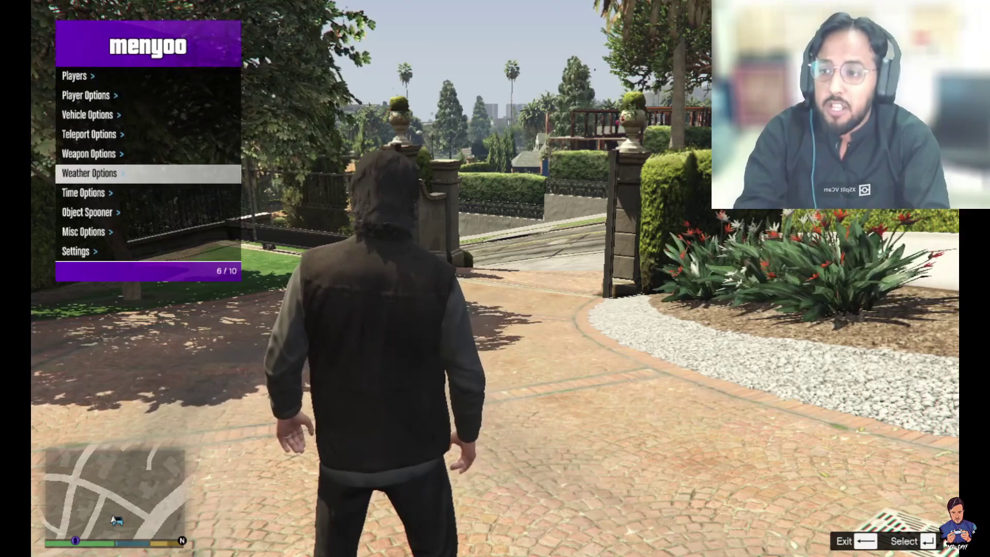
pyautogui.press('Return')
pyautogui.press('Return')
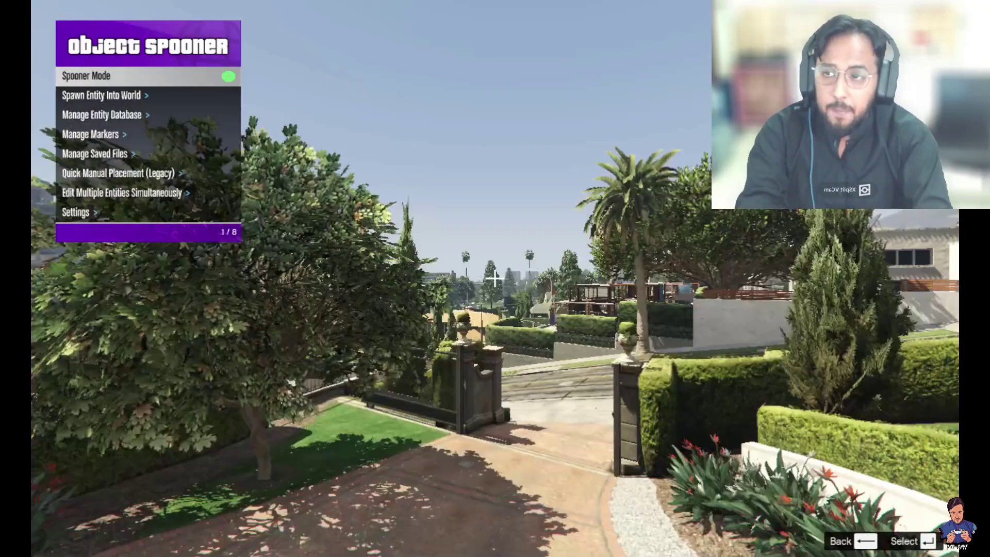
pyautogui.moveTo(494, 278)
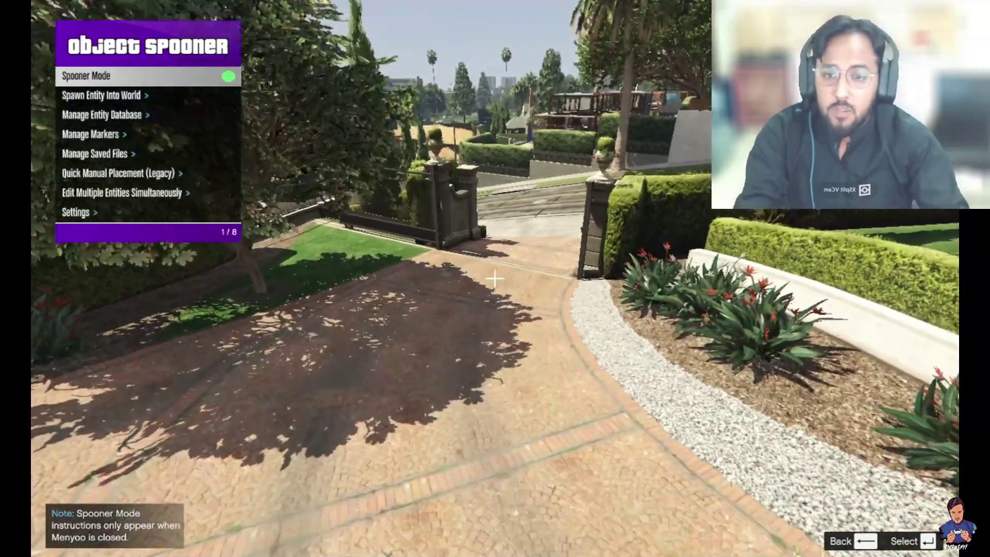
# Open the object list for spawning entities into the world and search it for "flag"
pyautogui.press('Down')
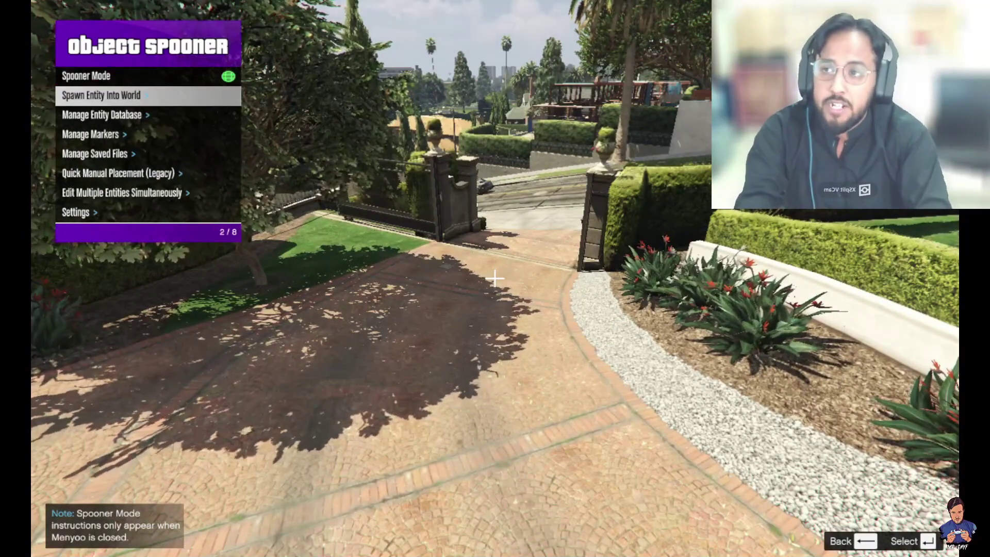
pyautogui.press('Return')
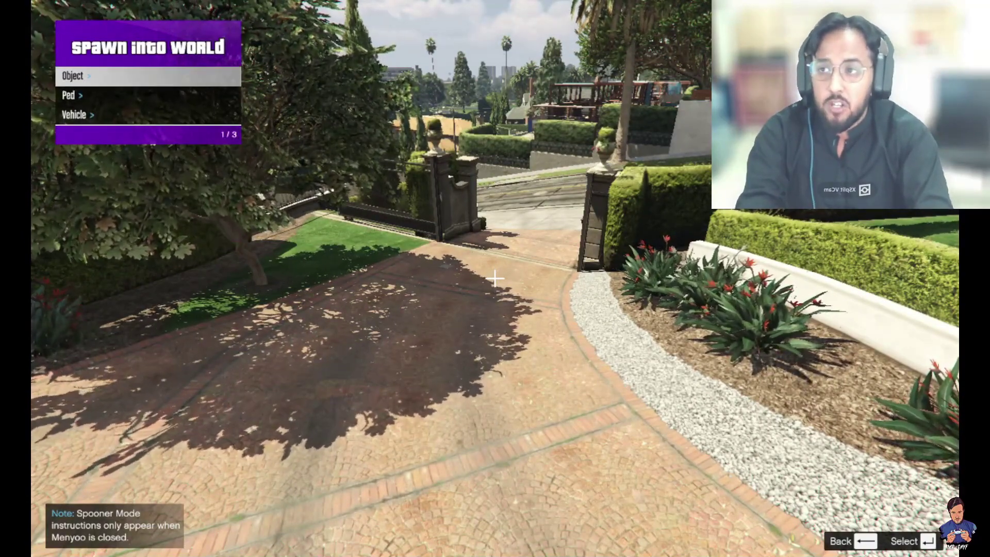
pyautogui.press('Return')
pyautogui.press('Down')
pyautogui.press('Return')
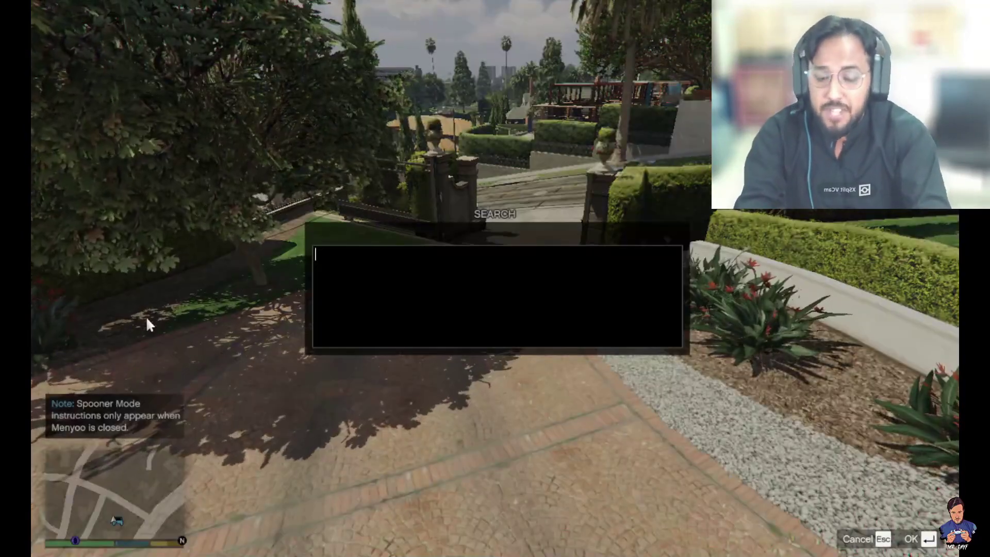
pyautogui.write('flag')
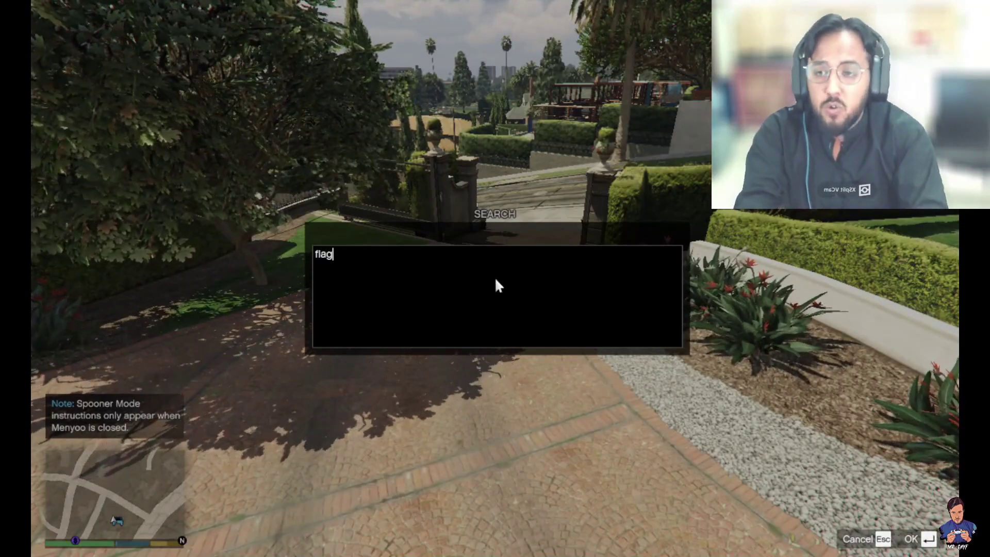
pyautogui.press('Return')
# Browse up from the end of the flag results and preview the stt_prop_flagpole_2c model near the driveway gate
pyautogui.press('Up')
pyautogui.press('Up')
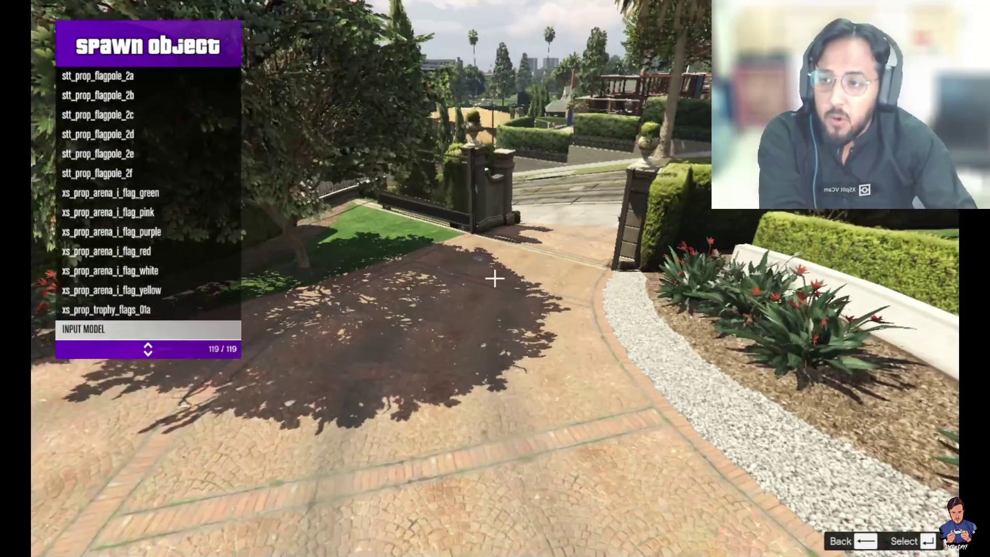
pyautogui.press('Up')
pyautogui.press('Up')
pyautogui.press('Up')
pyautogui.press('Up')
pyautogui.press('Up')
pyautogui.press('Up')
pyautogui.press('Up')
pyautogui.press('Up')
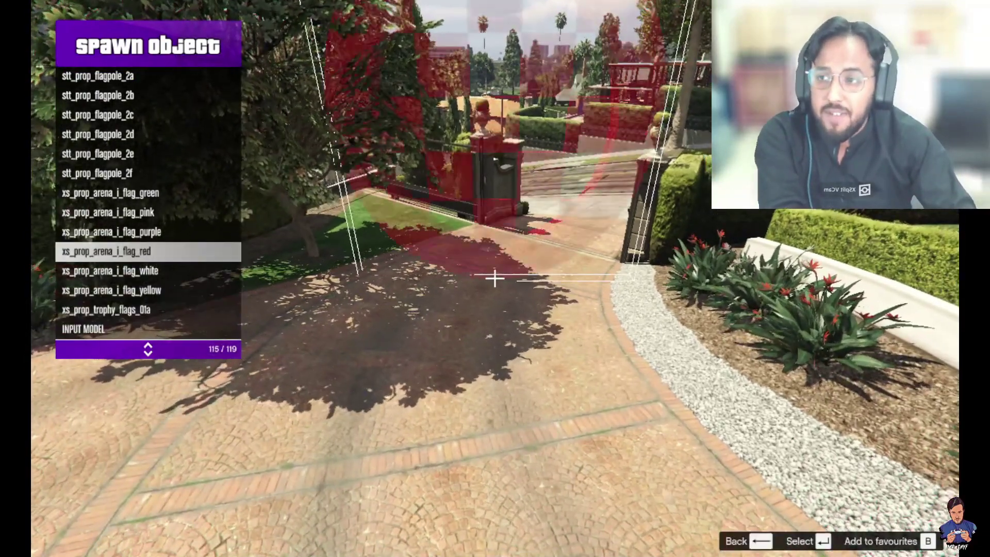
pyautogui.press('Up')
pyautogui.press('Up')
pyautogui.press('Up')
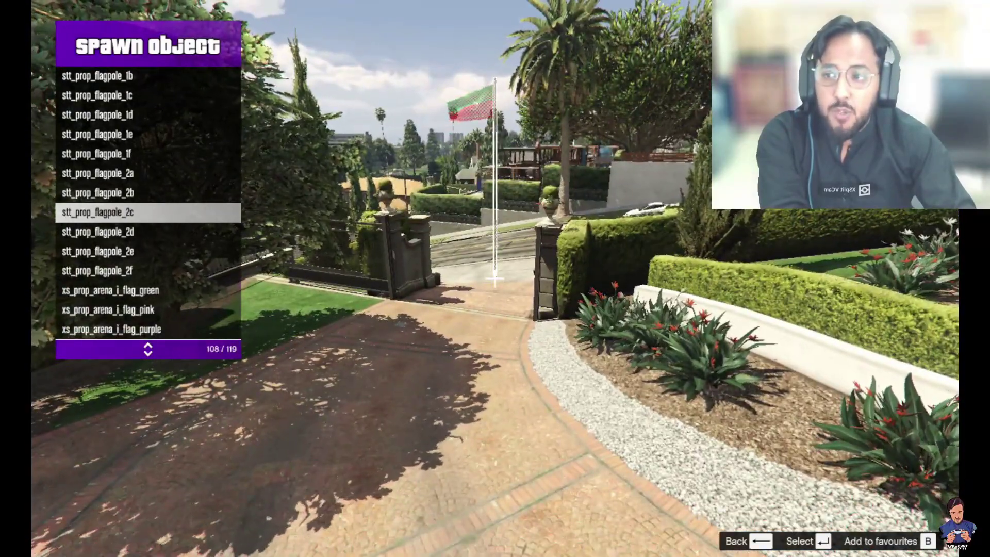
pyautogui.press('w')
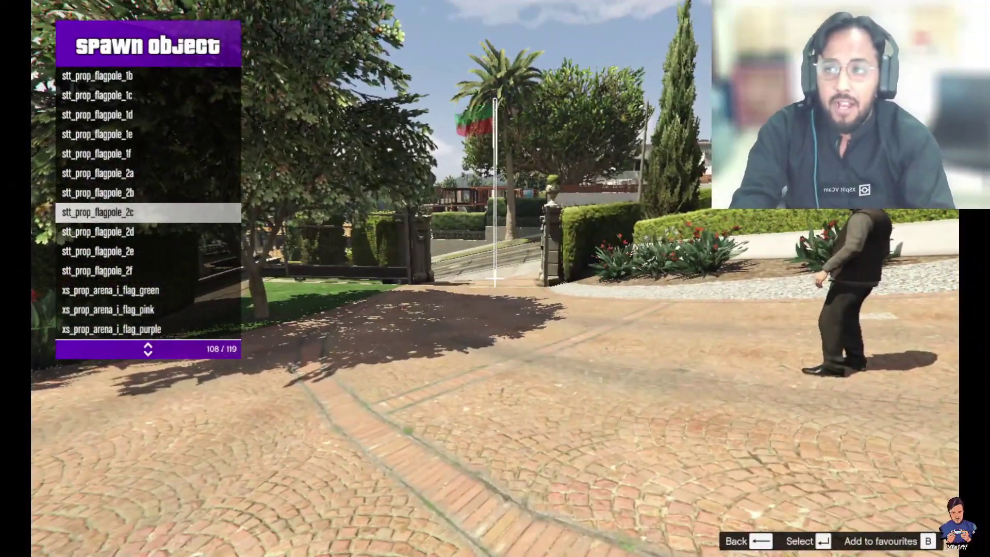
# Preview the larger stt_prop_flagpole_1c flagpole model on the driveway
pyautogui.press('Up')
pyautogui.press('Up')
pyautogui.press('Up')
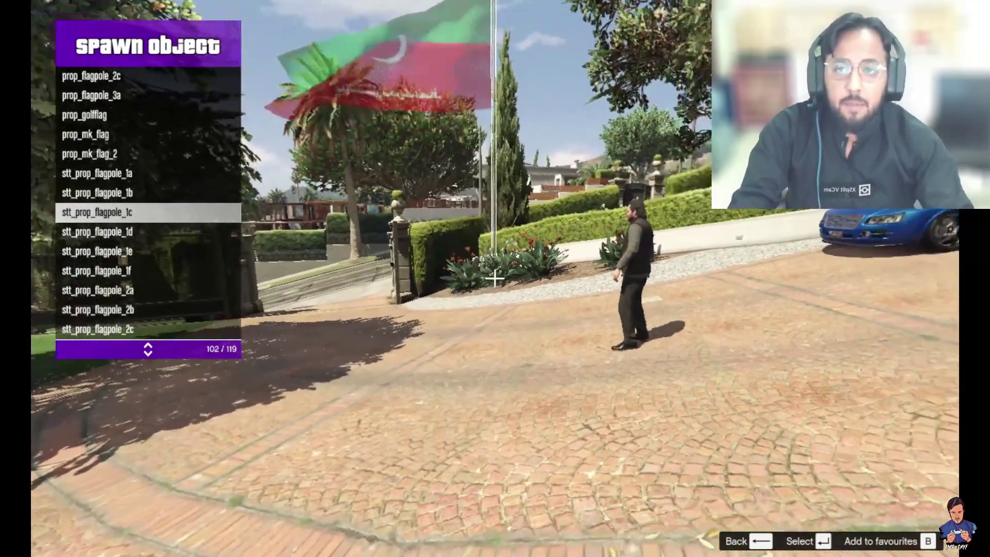
# Browse further up the flag results to ind_prop_dlc_flag_02 and preview it up close on the driveway
pyautogui.press('Up')
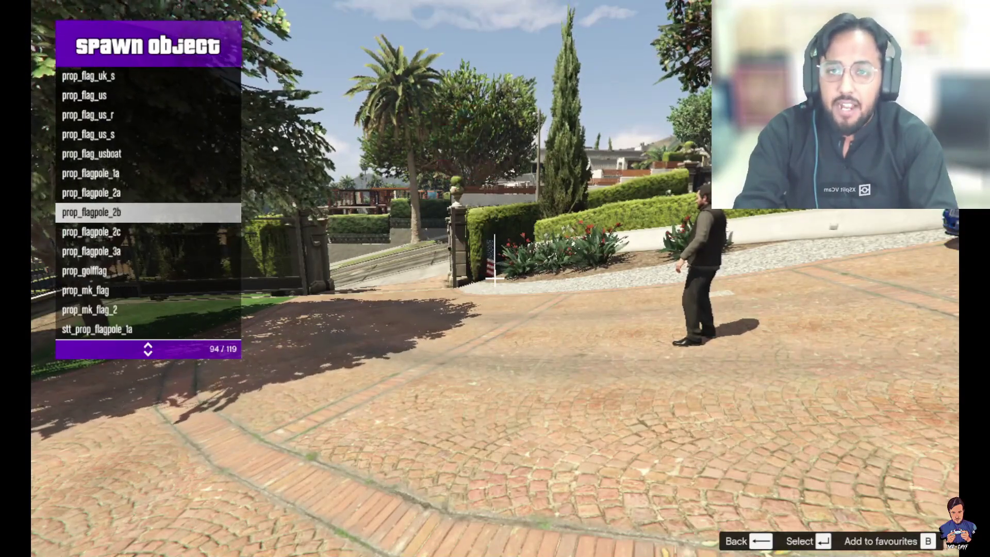
pyautogui.press('Up')
pyautogui.press('Up')
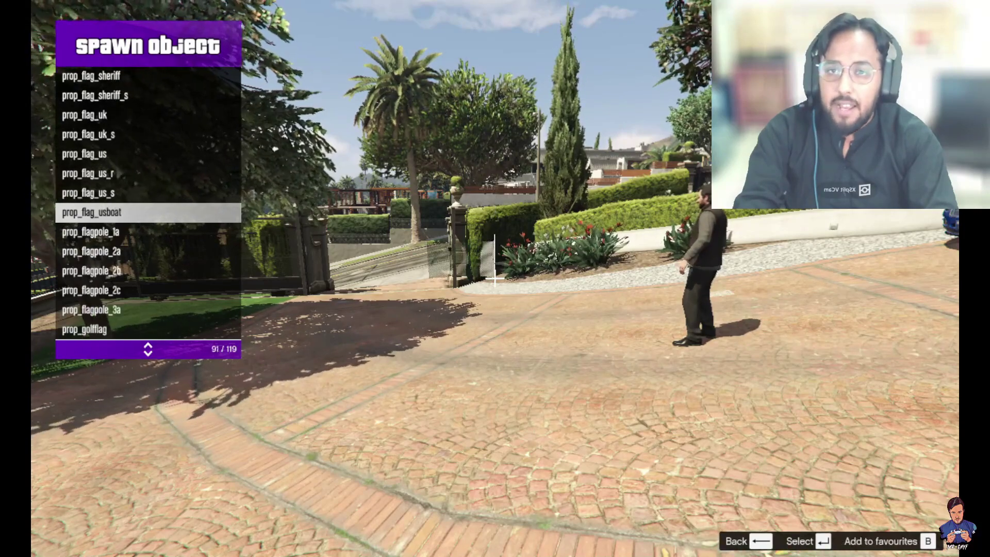
pyautogui.press('Up')
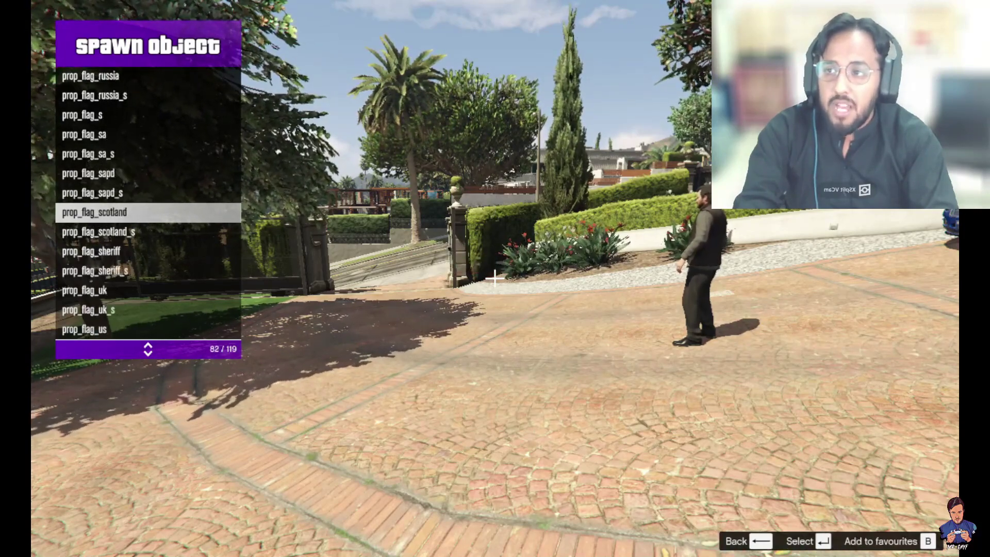
pyautogui.press('Up')
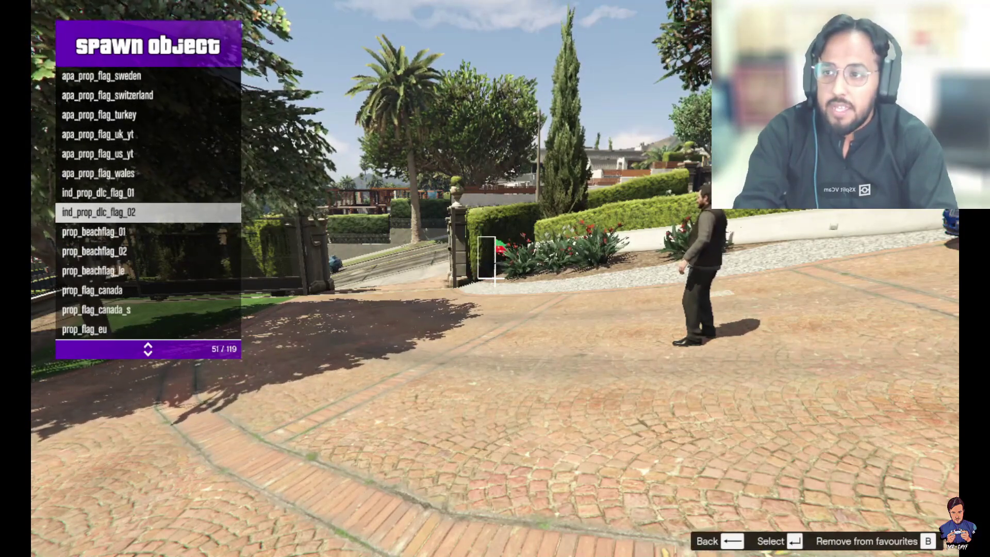
pyautogui.press('w')
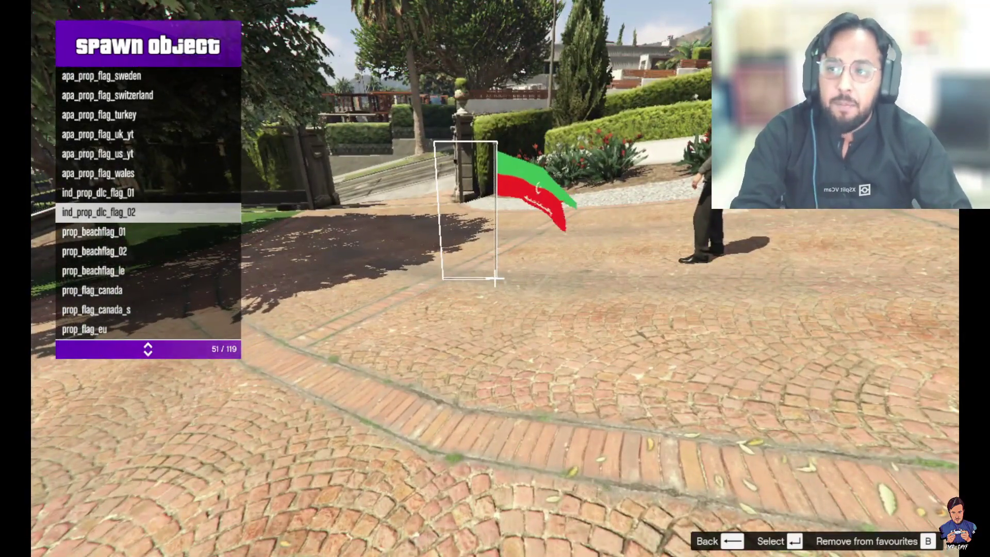
pyautogui.press('w')
pyautogui.press('s')
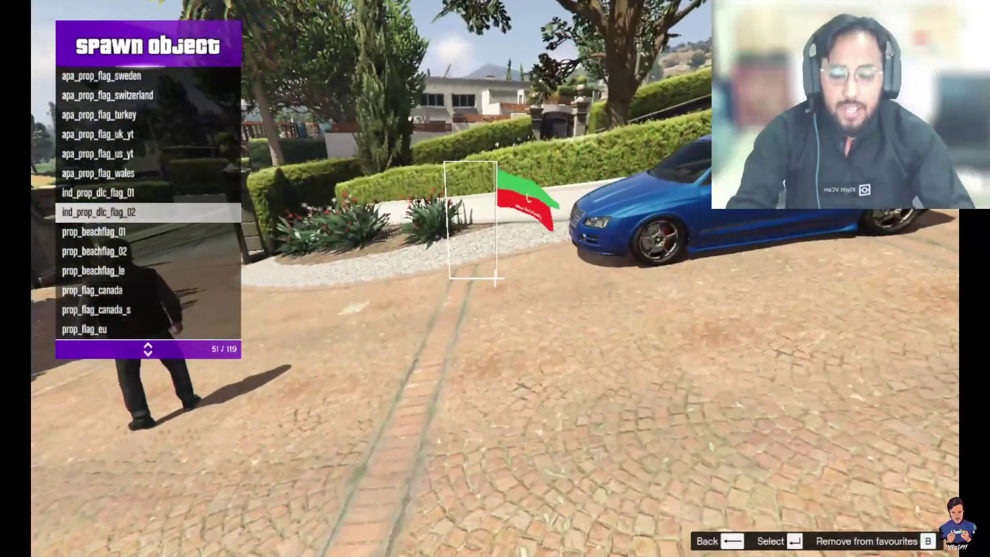